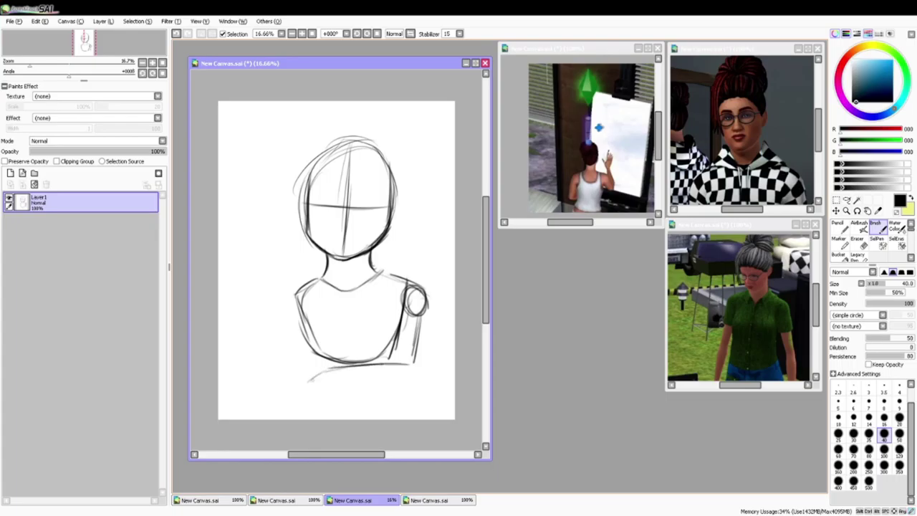
Rough in the second shoulder and arm, the curved tabletop with resting hands, the large hair bun and the ear
mouse_move(296, 286)
mouse_down()
mouse_move(285, 354)
mouse_move(338, 356)
mouse_move(376, 380)
mouse_up()
mouse_move(372, 381)
mouse_down()
mouse_move(396, 401)
mouse_move(420, 376)
mouse_move(412, 361)
mouse_move(278, 364)
mouse_move(233, 379)
mouse_move(218, 395)
mouse_move(455, 394)
mouse_up()
mouse_move(396, 185)
mouse_down()
mouse_move(390, 215)
mouse_move(405, 136)
mouse_move(309, 154)
mouse_up()
mouse_move(401, 113)
mouse_down()
mouse_move(387, 162)
mouse_move(393, 197)
mouse_up()
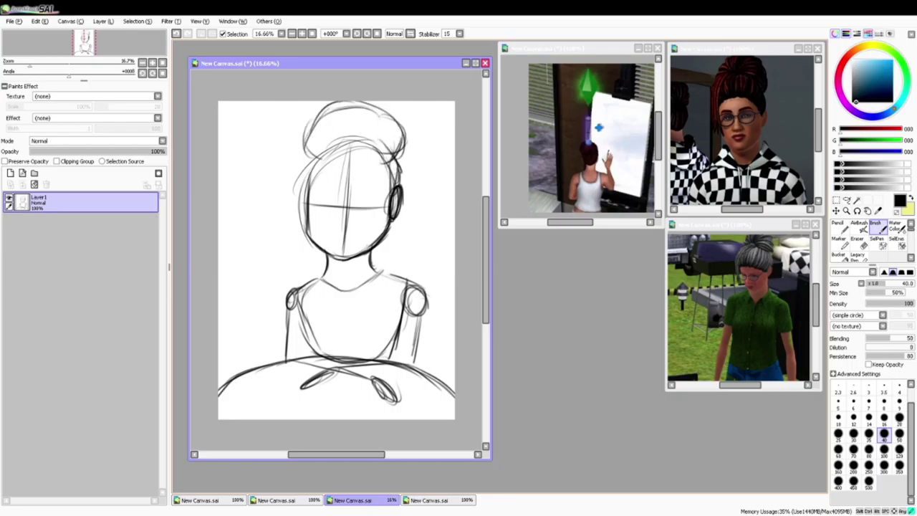
Sketch long hair strands hanging beside the face, the torso's centre line and the neck-to-shoulder lines
mouse_move(383, 132)
mouse_down()
mouse_move(329, 146)
mouse_move(304, 185)
mouse_move(298, 285)
mouse_up()
mouse_move(314, 191)
mouse_down()
mouse_move(308, 285)
mouse_move(297, 276)
mouse_up()
drag(344, 254, 350, 357)
drag(376, 268, 412, 284)
drag(372, 249, 389, 281)
drag(322, 253, 318, 286)
Fade the rough sketch layer to 22% opacity and add a new layer for drawing with the Marker at size 35
drag(107, 151, 59, 151)
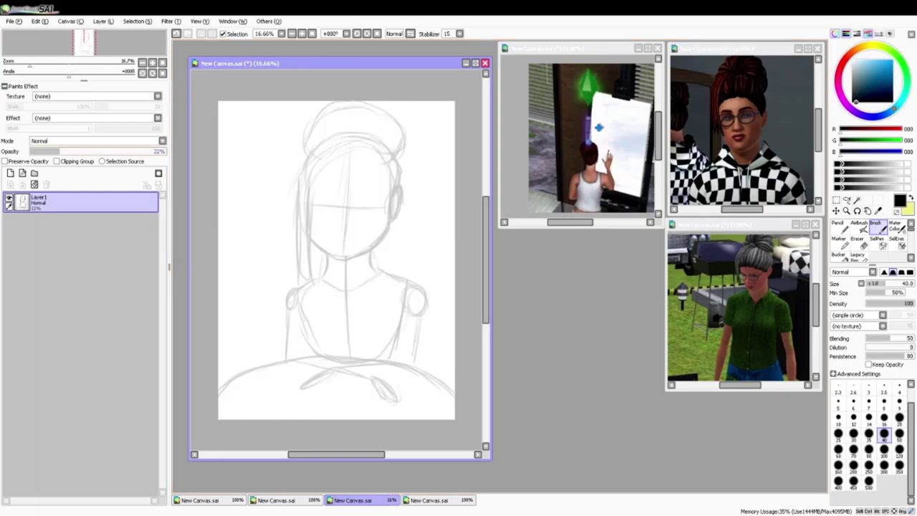
click(10, 174)
click(839, 243)
click(869, 475)
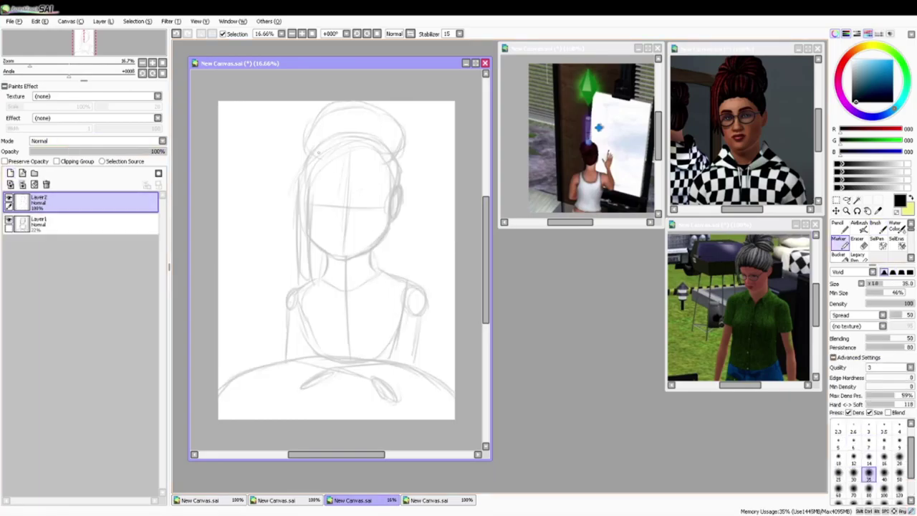
Draw the nose and eye outlines along the face guides, and add both eyebrows with the Marker at size 50
mouse_move(367, 192)
mouse_down()
mouse_move(378, 194)
mouse_move(353, 198)
mouse_move(339, 221)
mouse_up()
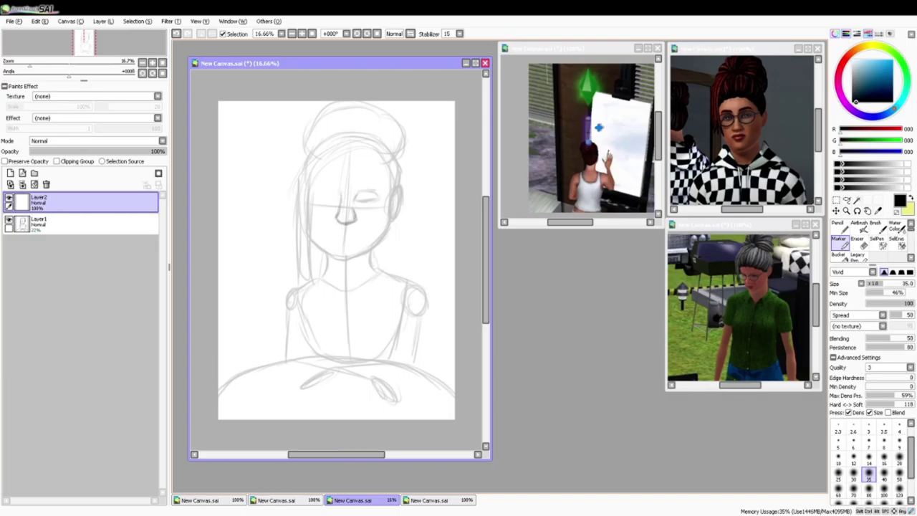
click(899, 475)
mouse_move(319, 190)
mouse_down()
mouse_move(314, 198)
mouse_move(342, 197)
mouse_up()
mouse_move(357, 186)
mouse_down()
mouse_move(355, 199)
mouse_move(383, 176)
mouse_up()
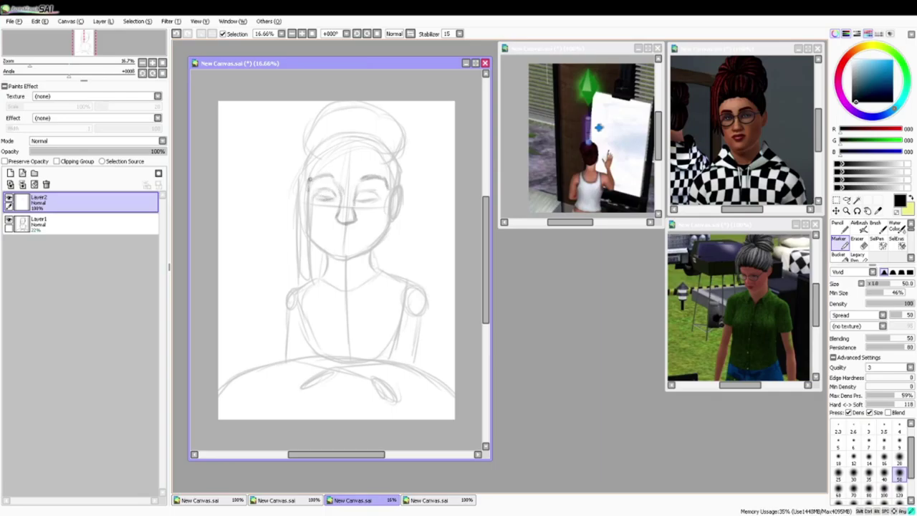
drag(309, 181, 334, 177)
Draw the lips below the nose with the Marker at size 30
key(End)
key(End)
key(End)
key(Page_Up)
key(Page_Up)
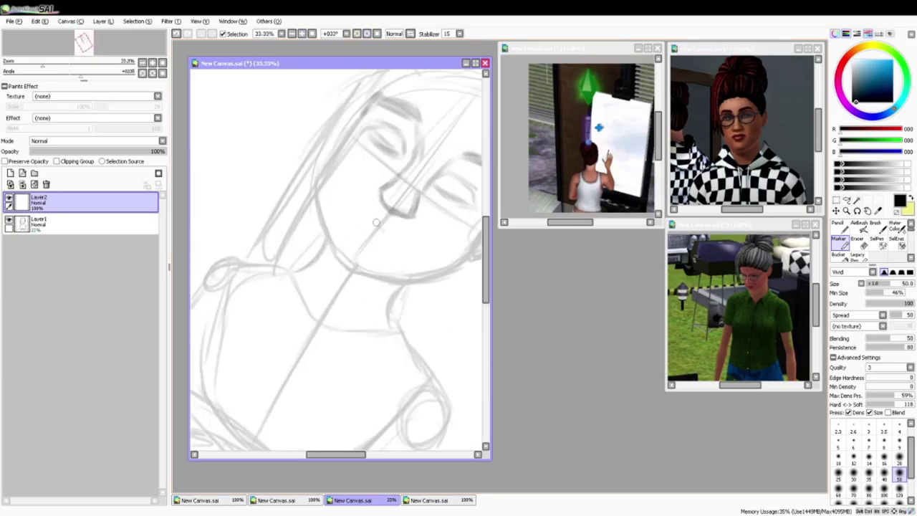
mouse_move(373, 221)
mouse_down()
mouse_move(404, 248)
mouse_move(388, 218)
mouse_move(363, 208)
mouse_move(405, 246)
mouse_move(353, 205)
mouse_up()
click(854, 475)
mouse_move(402, 249)
mouse_down()
mouse_move(370, 240)
mouse_move(355, 205)
mouse_move(407, 250)
mouse_move(377, 248)
mouse_move(354, 219)
mouse_up()
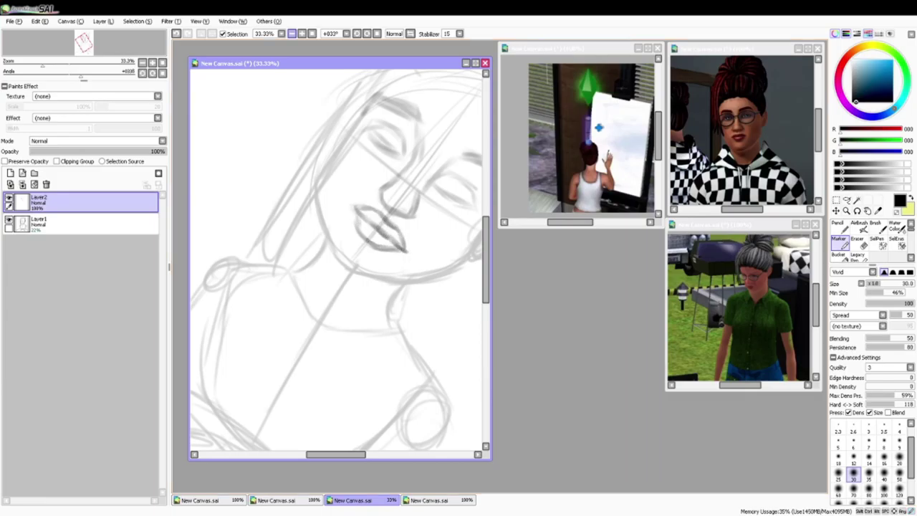
Define the eyelids of both eyes and shade in the irises with the Marker at size 50
key(Home)
key(Page_Up)
mouse_move(335, 166)
mouse_down()
mouse_move(321, 155)
mouse_move(334, 169)
mouse_move(310, 164)
mouse_up()
mouse_move(376, 155)
mouse_down()
mouse_move(400, 165)
mouse_move(368, 167)
mouse_move(388, 165)
mouse_up()
click(900, 474)
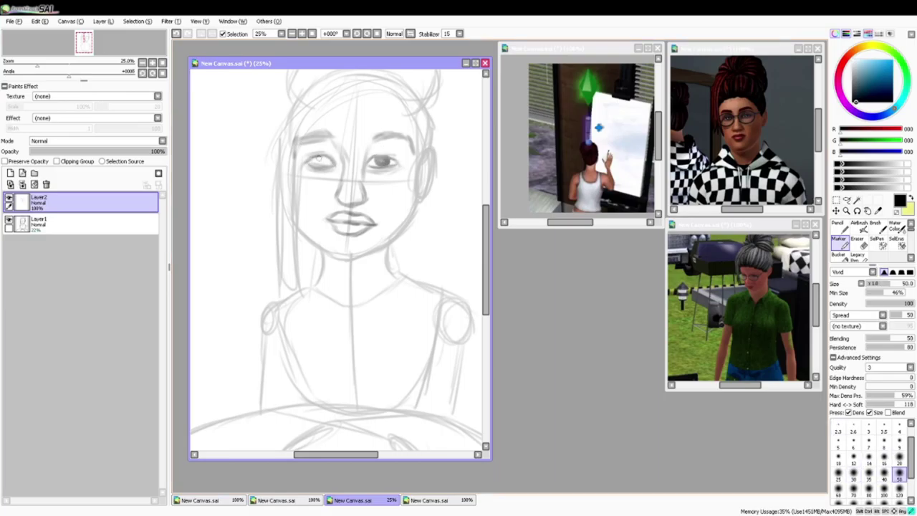
drag(318, 158, 324, 165)
Outline the ear and jawline, and draw both sides of the neck with the Marker at size 35
click(868, 457)
mouse_move(423, 159)
mouse_down()
mouse_move(431, 148)
mouse_move(439, 175)
mouse_move(418, 206)
mouse_move(438, 179)
mouse_move(376, 251)
mouse_move(326, 249)
mouse_move(297, 224)
mouse_up()
click(868, 474)
drag(392, 242, 398, 271)
drag(321, 250, 318, 278)
Draw the raised collar on both sides of the neck and the V-shaped neckline
mouse_move(399, 270)
mouse_down()
mouse_move(390, 285)
mouse_move(422, 252)
mouse_move(441, 280)
mouse_move(423, 319)
mouse_up()
drag(433, 302, 421, 319)
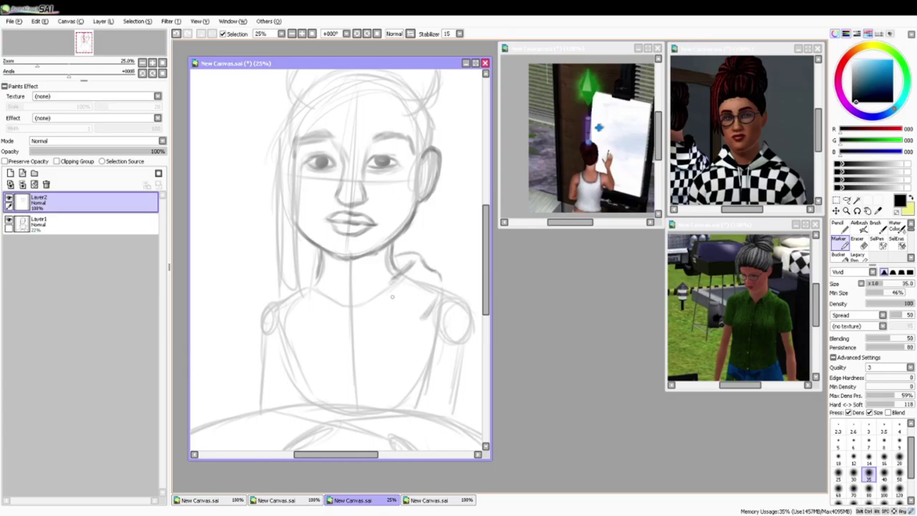
drag(382, 289, 357, 317)
drag(326, 281, 350, 303)
mouse_move(318, 271)
mouse_down()
mouse_move(338, 294)
mouse_move(308, 270)
mouse_move(298, 275)
mouse_up()
Outline the sleeves, the folded forearms resting on the tabletop and the chest contours
mouse_move(443, 281)
mouse_down()
mouse_move(477, 331)
mouse_move(478, 405)
mouse_move(467, 430)
mouse_up()
mouse_move(427, 320)
mouse_down()
mouse_move(417, 380)
mouse_move(447, 413)
mouse_move(406, 397)
mouse_move(332, 413)
mouse_move(330, 422)
mouse_move(450, 427)
mouse_move(361, 440)
mouse_up()
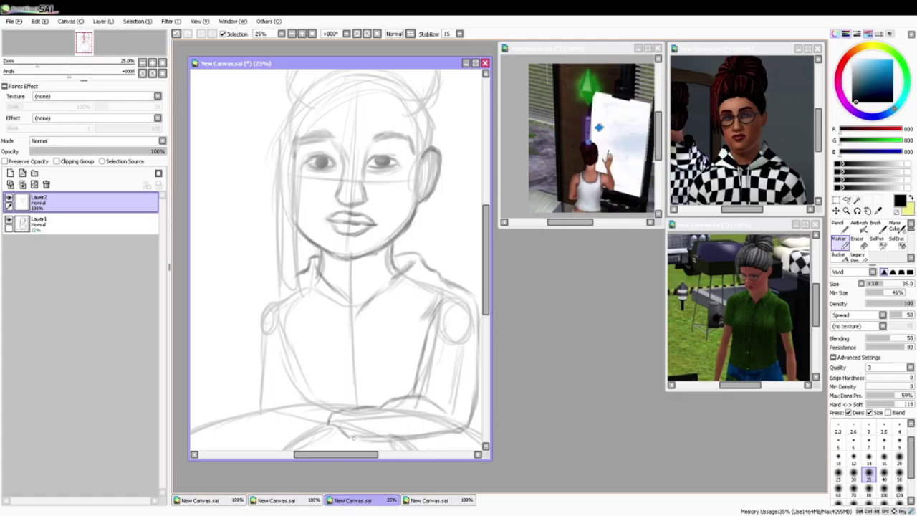
mouse_move(282, 286)
mouse_down()
mouse_move(254, 315)
mouse_move(255, 421)
mouse_up()
mouse_move(264, 433)
mouse_down()
mouse_move(318, 423)
mouse_move(315, 377)
mouse_move(273, 382)
mouse_up()
mouse_move(306, 380)
mouse_down()
mouse_move(293, 331)
mouse_move(291, 356)
mouse_move(323, 382)
mouse_up()
drag(403, 371, 312, 378)
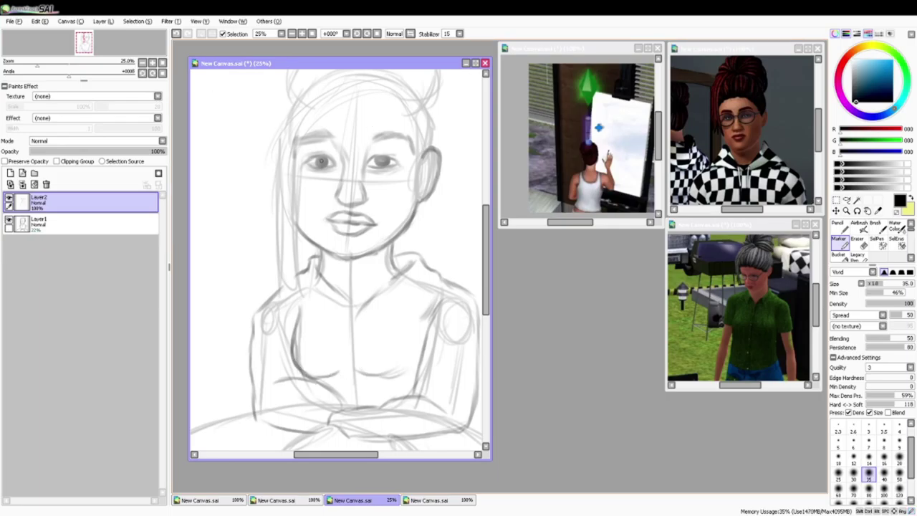
Draw the long locks of hair hanging beside the face, finishing them with the Marker at size 20
mouse_move(299, 128)
mouse_down()
mouse_move(301, 254)
mouse_move(291, 286)
mouse_move(283, 157)
mouse_move(305, 100)
mouse_up()
scroll(307, 108, up, 3)
click(870, 460)
mouse_move(311, 170)
mouse_down()
mouse_move(316, 162)
mouse_move(296, 222)
mouse_move(299, 260)
mouse_move(285, 176)
mouse_move(275, 215)
mouse_move(289, 351)
mouse_up()
click(899, 459)
drag(290, 314, 293, 349)
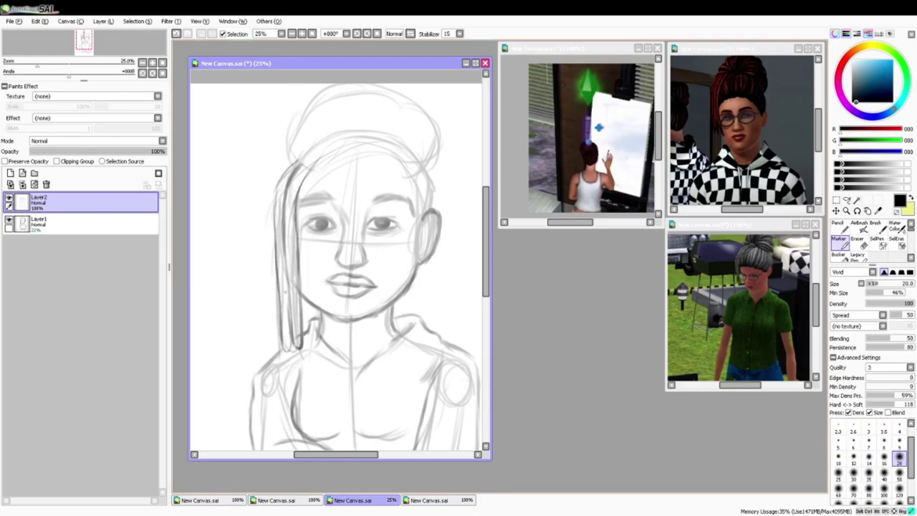
drag(290, 252, 286, 313)
mouse_move(295, 158)
mouse_down()
mouse_move(277, 176)
mouse_move(273, 253)
mouse_up()
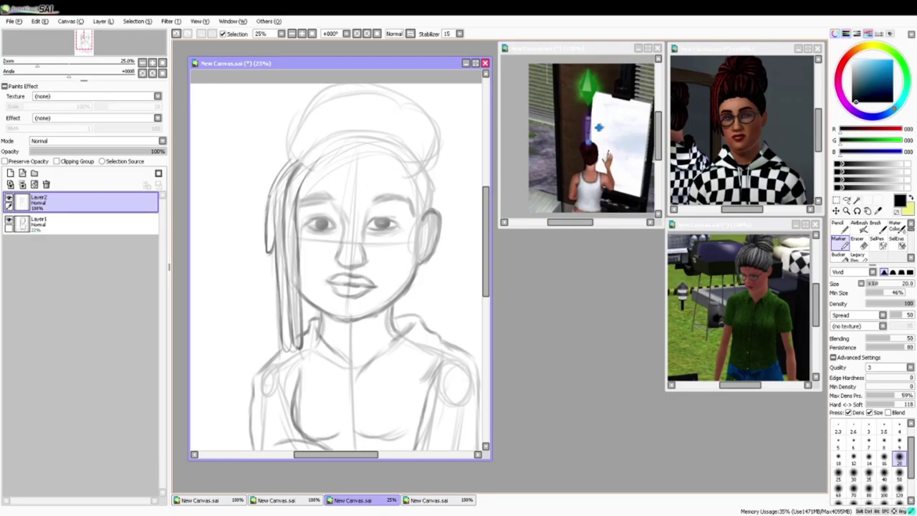
Fill the hair bun with curved, side-by-side locks, using the Marker at sizes 20 and 25
mouse_move(394, 123)
mouse_down()
mouse_move(381, 85)
mouse_move(391, 87)
mouse_move(387, 138)
mouse_up()
drag(407, 95, 403, 139)
drag(408, 101, 420, 125)
mouse_move(414, 112)
mouse_down()
mouse_move(421, 139)
mouse_move(409, 154)
mouse_move(439, 146)
mouse_move(407, 160)
mouse_move(440, 161)
mouse_move(414, 164)
mouse_move(384, 133)
mouse_move(388, 86)
mouse_up()
key(alt+Tab)
key(alt+Tab)
mouse_move(389, 86)
mouse_down()
mouse_move(393, 123)
mouse_move(383, 137)
mouse_up()
mouse_move(386, 109)
mouse_down()
mouse_move(380, 136)
mouse_move(382, 84)
mouse_move(385, 119)
mouse_up()
mouse_move(385, 114)
mouse_down()
mouse_move(383, 130)
mouse_move(371, 135)
mouse_up()
key(])
mouse_move(379, 85)
mouse_down()
mouse_move(376, 138)
mouse_move(380, 130)
mouse_move(364, 138)
mouse_move(354, 125)
mouse_move(368, 85)
mouse_move(366, 119)
mouse_move(344, 106)
mouse_move(354, 137)
mouse_move(340, 86)
mouse_move(324, 117)
mouse_move(349, 136)
mouse_move(316, 105)
mouse_move(327, 89)
mouse_move(326, 142)
mouse_move(306, 107)
mouse_move(319, 96)
mouse_move(296, 117)
mouse_up()
mouse_move(298, 111)
mouse_down()
mouse_move(310, 148)
mouse_move(302, 152)
mouse_move(301, 110)
mouse_up()
mouse_move(319, 150)
mouse_down()
mouse_move(300, 159)
mouse_move(288, 143)
mouse_up()
mouse_move(294, 143)
mouse_down()
mouse_move(289, 116)
mouse_move(288, 153)
mouse_up()
mouse_move(288, 152)
mouse_down()
mouse_move(311, 165)
mouse_move(290, 157)
mouse_up()
Draw the swept-up locks at the temple above the ear, below the bun
drag(429, 162, 423, 202)
drag(425, 188, 415, 205)
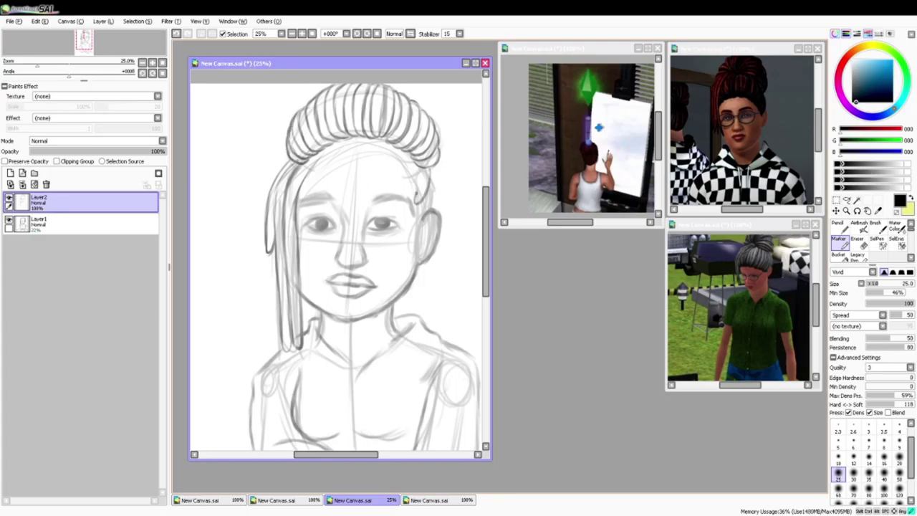
drag(424, 169, 415, 194)
drag(434, 171, 430, 204)
drag(431, 195, 416, 211)
mouse_move(435, 174)
mouse_down()
mouse_move(433, 192)
mouse_move(433, 177)
mouse_up()
drag(439, 172, 432, 208)
drag(413, 164, 403, 186)
drag(420, 169, 407, 197)
drag(423, 173, 410, 194)
Continue the row of short locks along the forehead hairline to the opposite temple
drag(395, 152, 387, 169)
drag(404, 158, 394, 167)
drag(410, 165, 398, 176)
mouse_move(385, 143)
mouse_down()
mouse_move(377, 167)
mouse_move(341, 167)
mouse_up()
drag(340, 141, 327, 175)
drag(320, 153, 318, 180)
drag(316, 156, 310, 185)
drag(311, 166, 302, 189)
mouse_move(388, 160)
mouse_down()
mouse_move(380, 170)
mouse_move(387, 168)
mouse_up()
Refine the side of the nose and draw round glasses over the eyes with the Marker at size 35
click(869, 459)
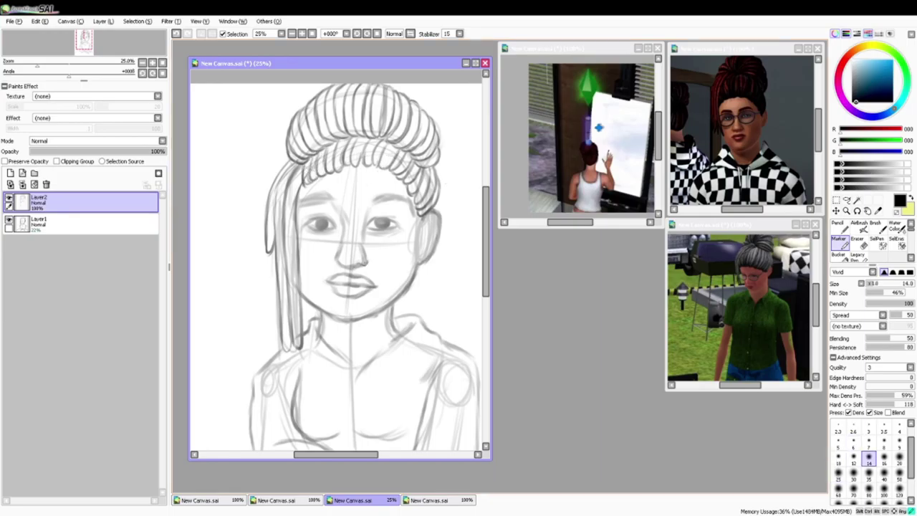
click(899, 456)
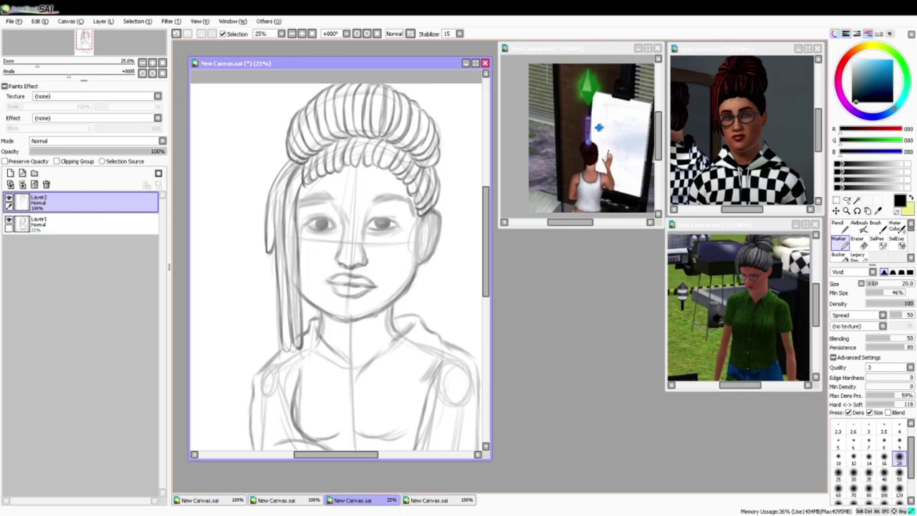
drag(337, 265, 338, 251)
click(869, 472)
mouse_move(389, 211)
mouse_down()
mouse_move(407, 234)
mouse_move(367, 242)
mouse_move(364, 226)
mouse_move(310, 210)
mouse_move(301, 235)
mouse_move(343, 228)
mouse_up()
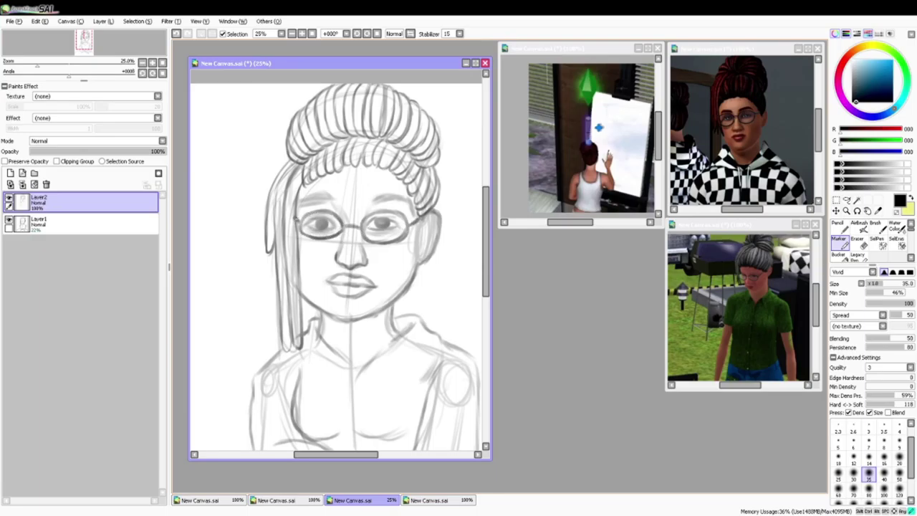
Add the inner ear details with the Marker at size 20
click(900, 459)
mouse_move(438, 222)
mouse_down()
mouse_move(434, 251)
mouse_move(418, 262)
mouse_move(421, 238)
mouse_move(421, 253)
mouse_up()
mouse_move(423, 231)
mouse_down()
mouse_move(428, 223)
mouse_move(435, 235)
mouse_move(423, 248)
mouse_up()
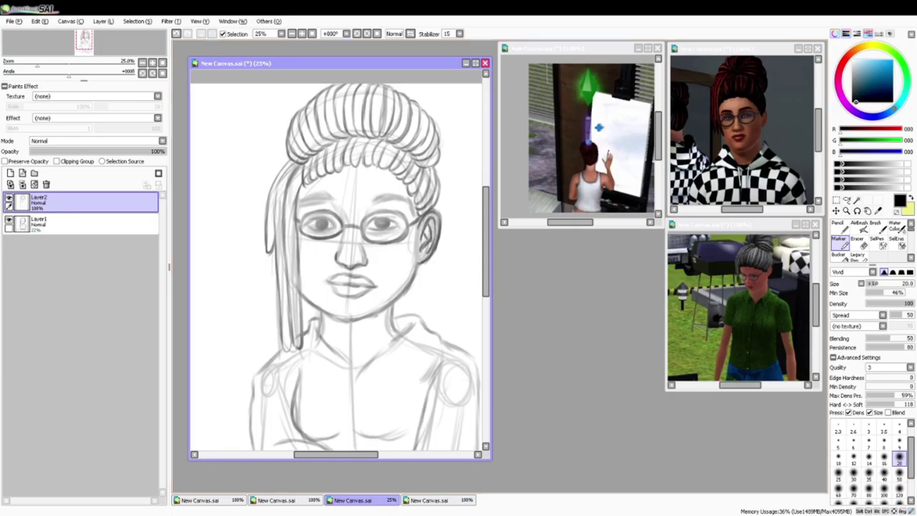
Add a new top layer, and fade Layer1 to 3% and Layer2 to 51% opacity
scroll(337, 261, down, 1)
click(10, 174)
click(71, 245)
drag(60, 151, 33, 151)
click(71, 225)
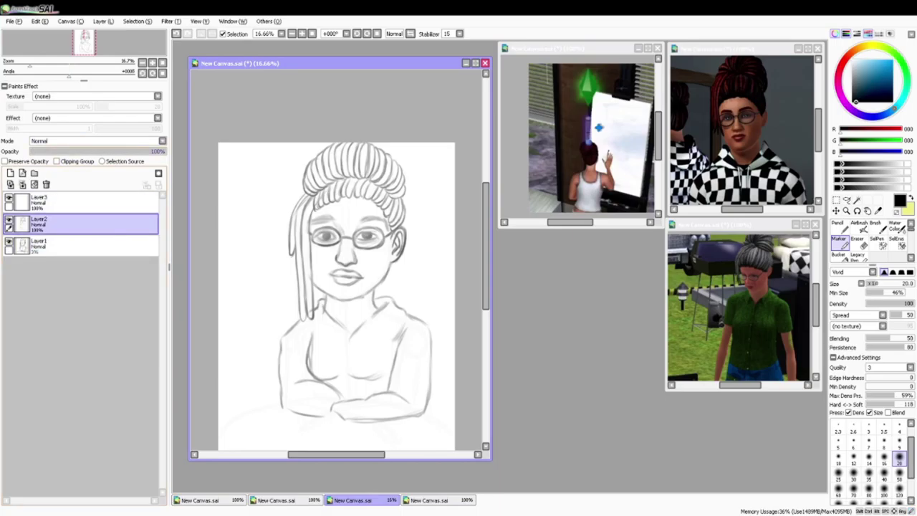
click(99, 151)
click(72, 202)
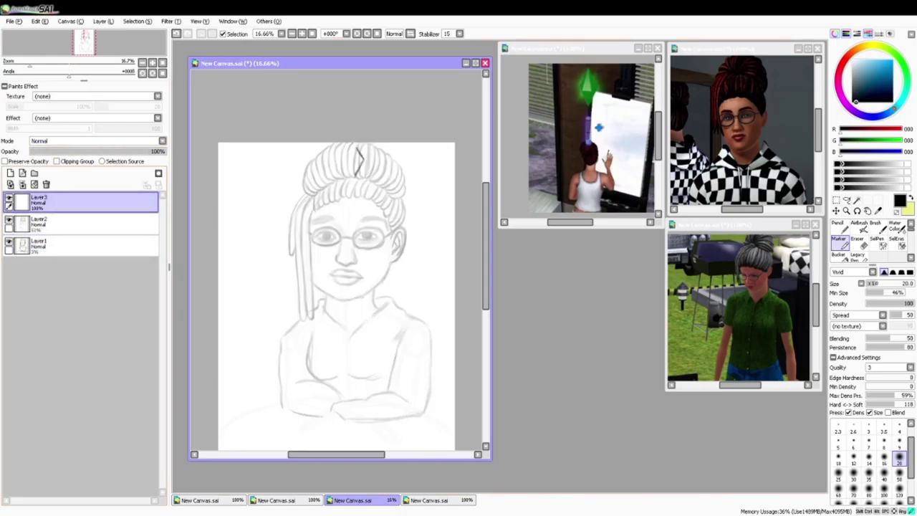
Sketch a diamond encircled by a ring on the bun and feathered wings behind the figure
mouse_move(355, 144)
mouse_down()
mouse_move(353, 176)
mouse_move(338, 158)
mouse_move(354, 166)
mouse_move(374, 156)
mouse_up()
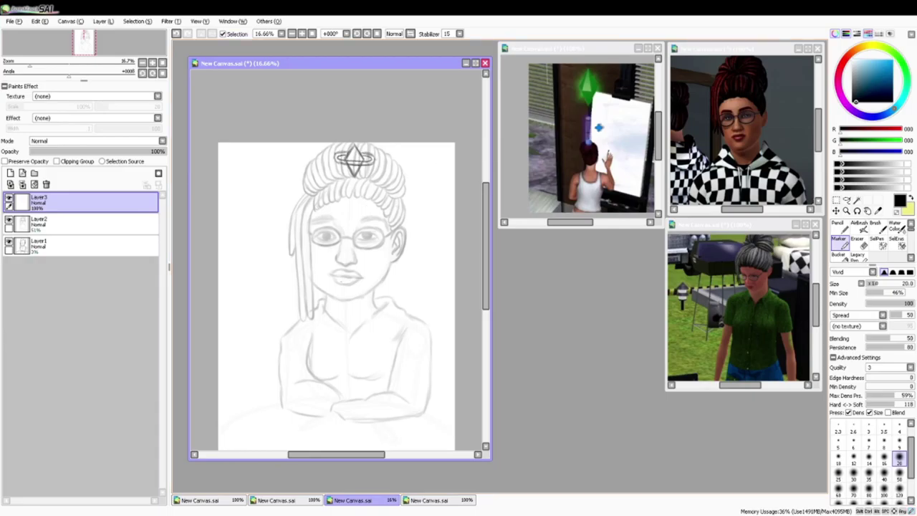
mouse_move(390, 285)
mouse_down()
mouse_move(447, 213)
mouse_move(414, 246)
mouse_move(445, 243)
mouse_up()
mouse_move(401, 269)
mouse_down()
mouse_move(447, 252)
mouse_move(456, 234)
mouse_up()
drag(433, 287, 455, 262)
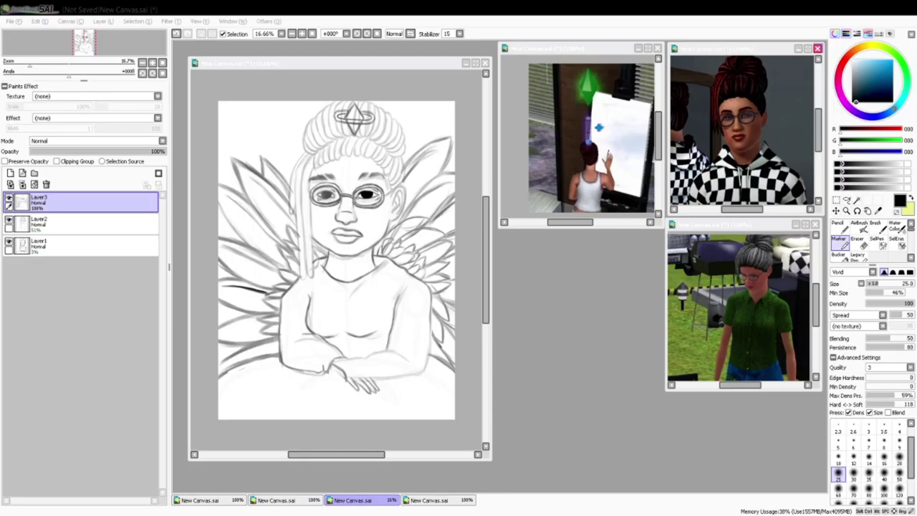
Redraw the outline of the front forearm and elbow, and clean up stray lines with the Eraser at size 40
click(465, 196)
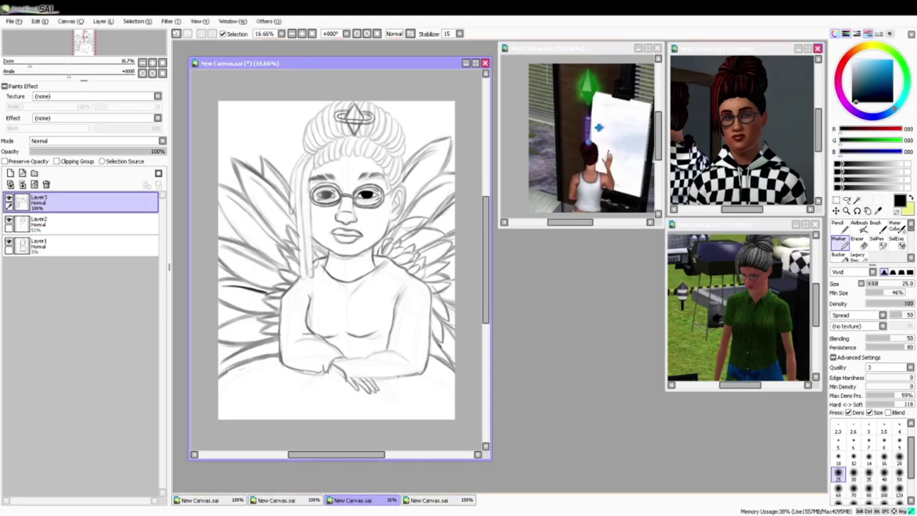
drag(401, 377, 383, 378)
drag(384, 345, 343, 355)
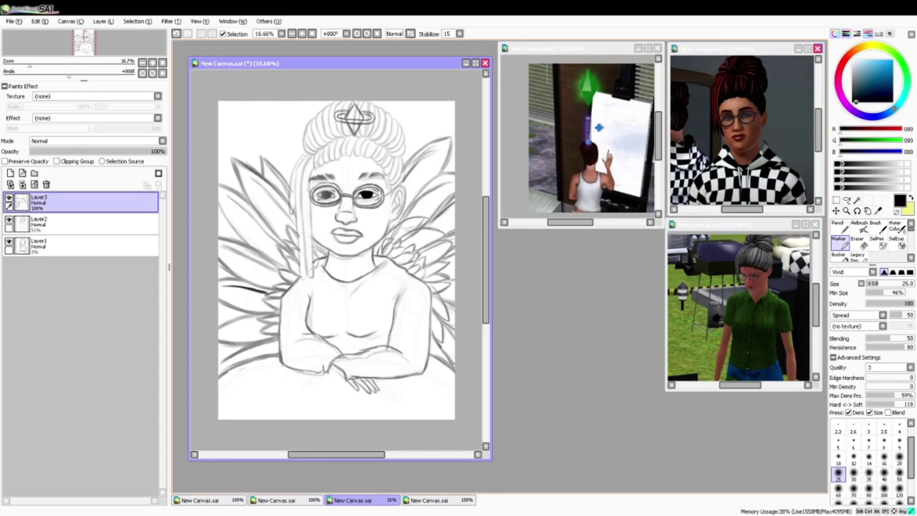
key(e)
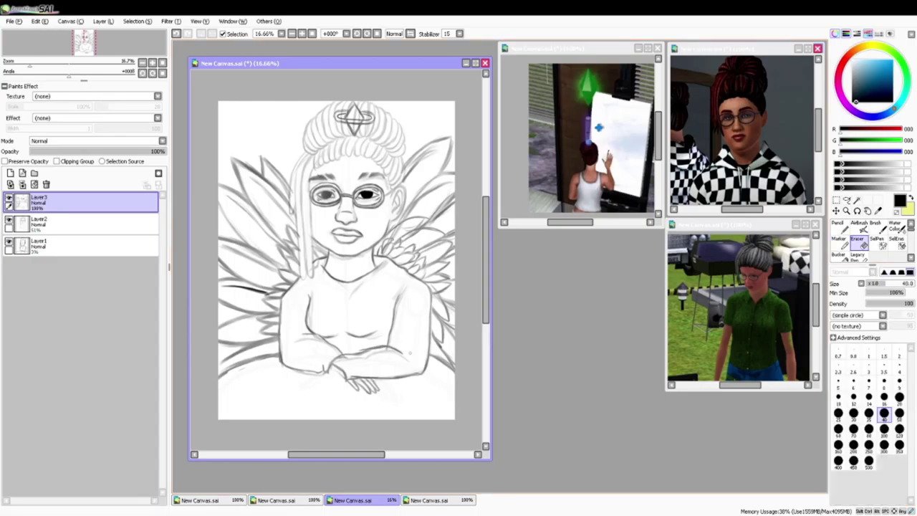
drag(372, 346, 381, 347)
click(841, 245)
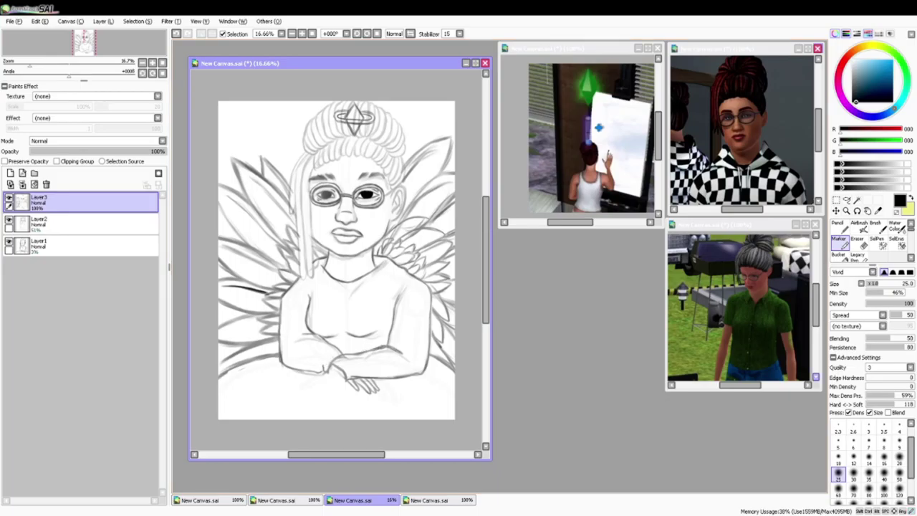
Draw the second hand's fingers crossing over the wrist, using the Marker at sizes 20 and 25 with Eraser corrections
click(900, 459)
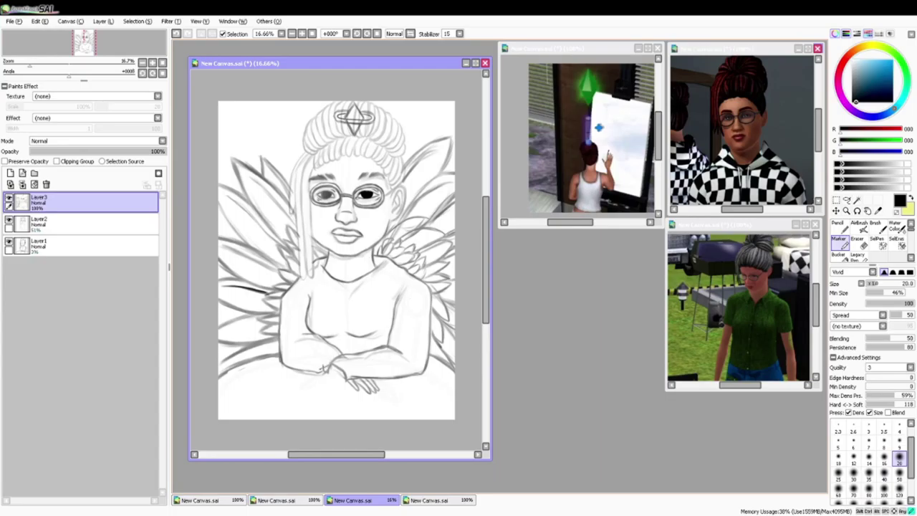
drag(299, 383, 310, 379)
click(838, 474)
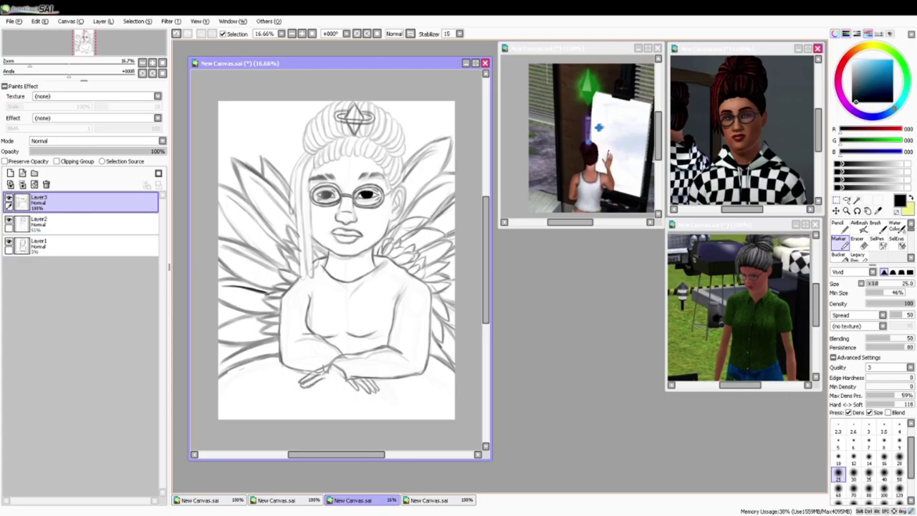
key(e)
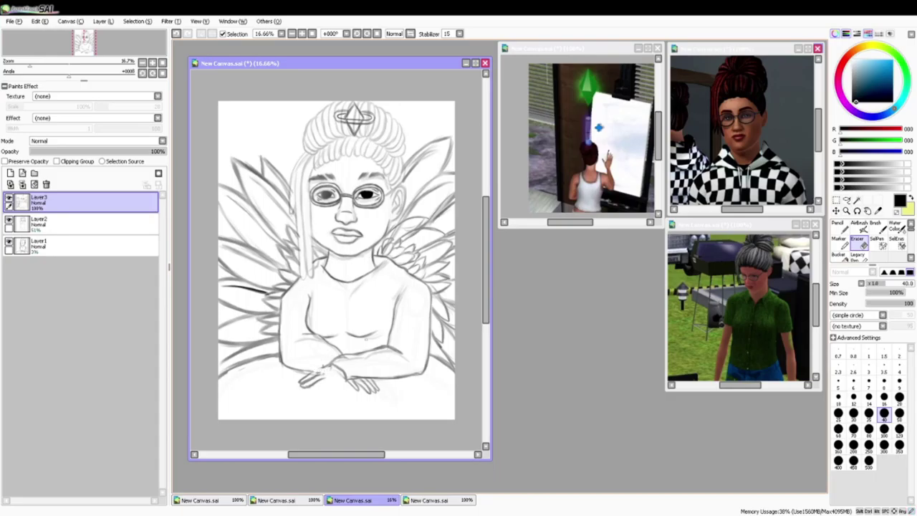
key(e)
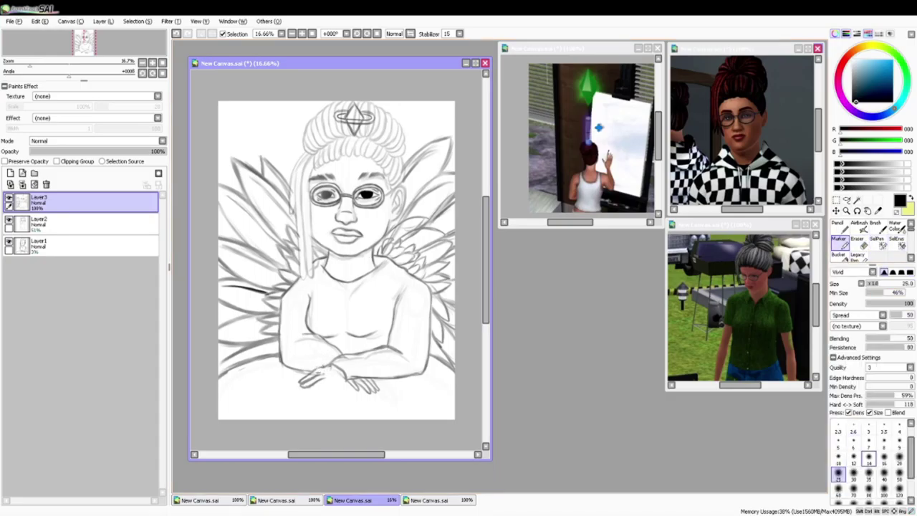
click(868, 472)
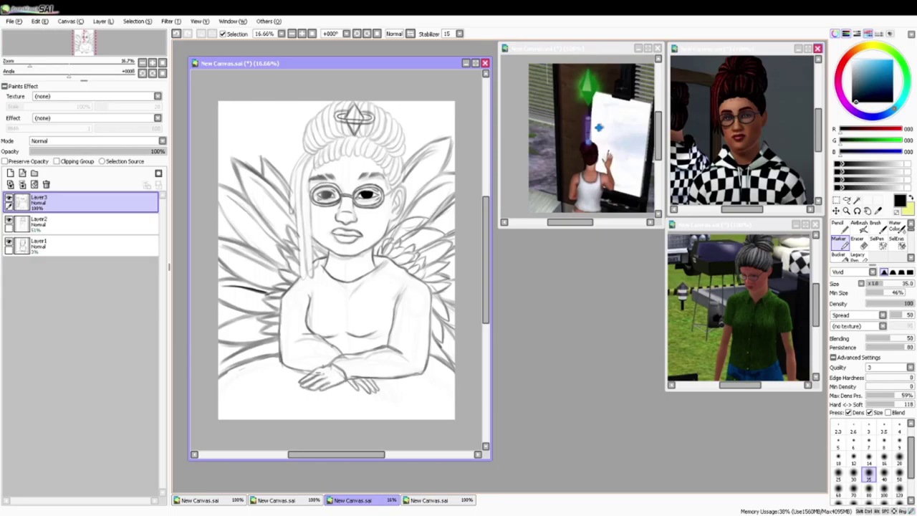
Clean up the lines around the arms and strengthen the curved tabletop edge with the Marker at size 35
key(e)
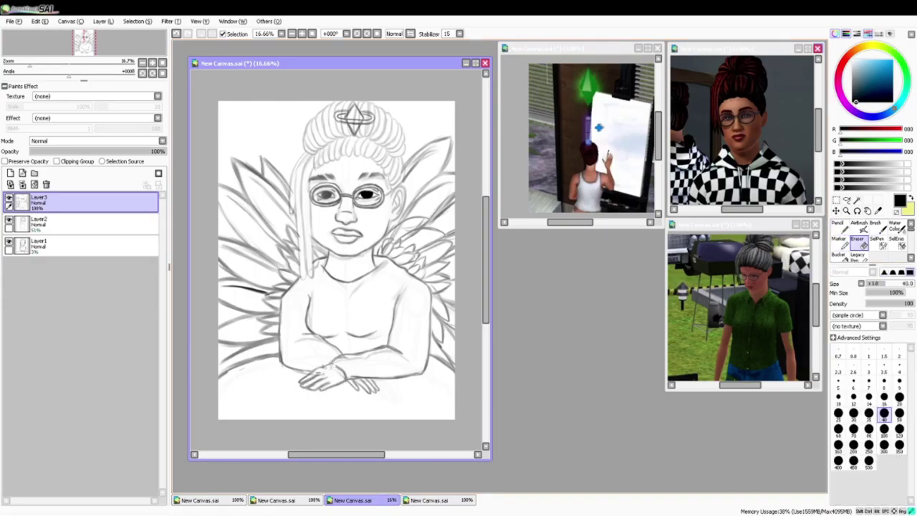
key(v)
key(m)
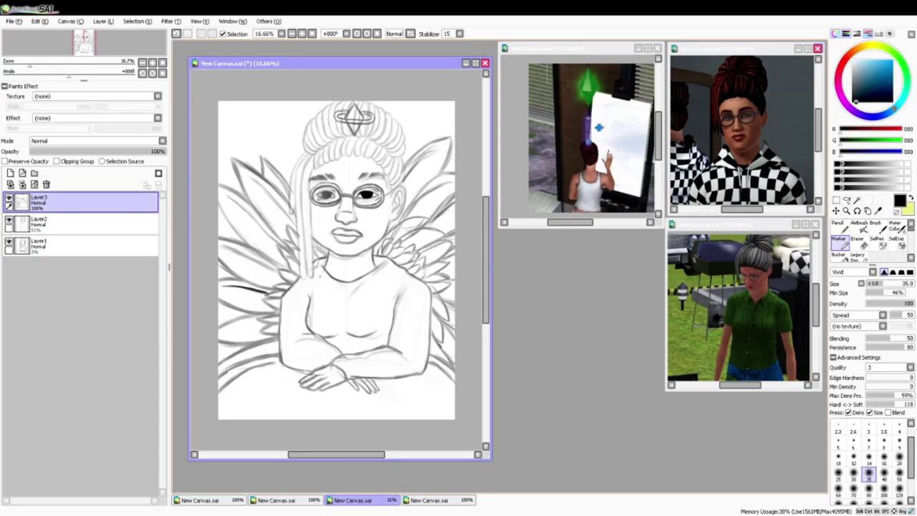
Add a new layer above the sketches and set the Marker size to 14
click(10, 172)
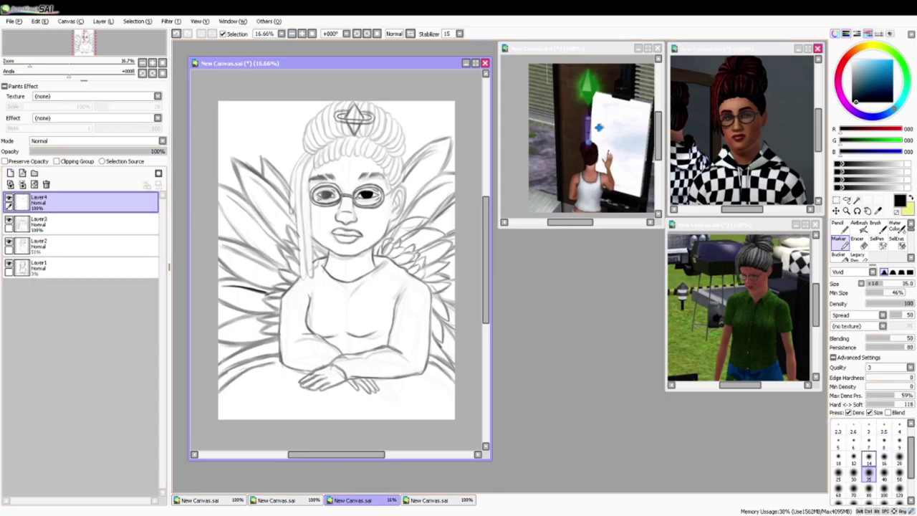
click(869, 459)
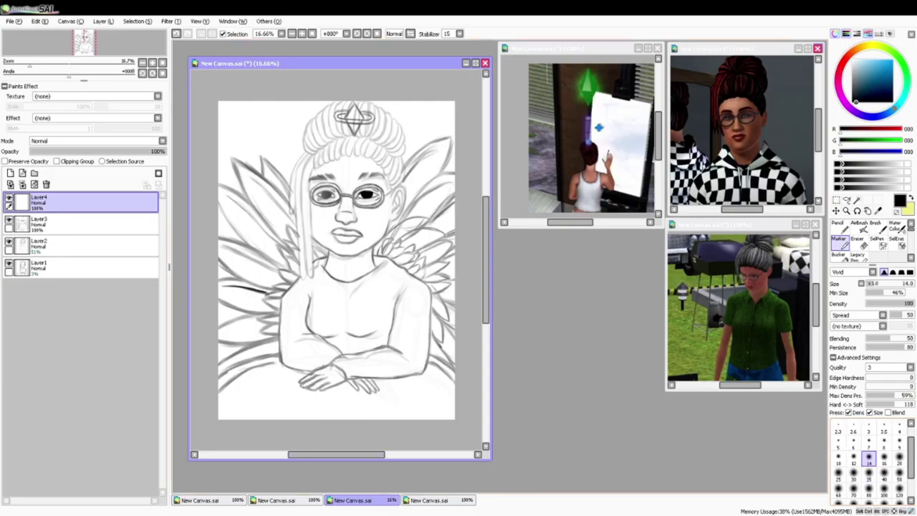
Try a short stroke below the crossed hands with the Marker at size 20
click(899, 458)
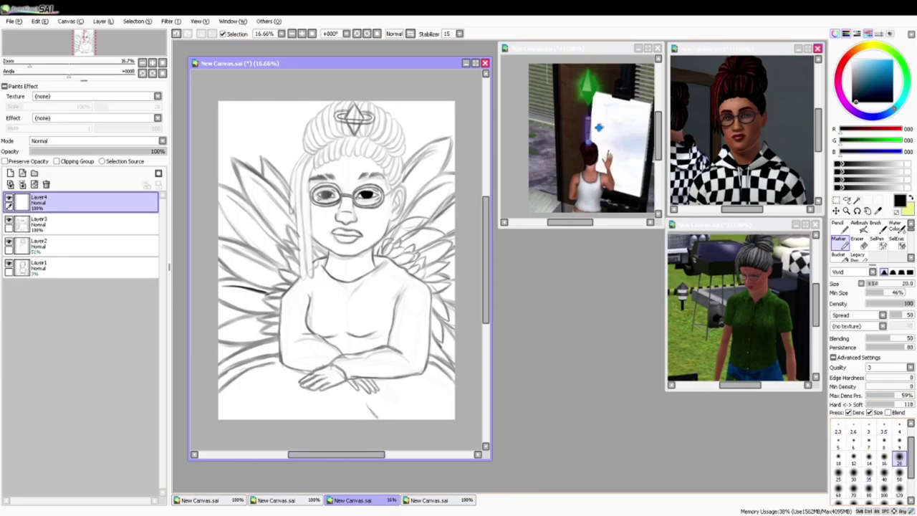
mouse_move(374, 414)
mouse_down()
mouse_move(361, 397)
mouse_move(336, 419)
mouse_up()
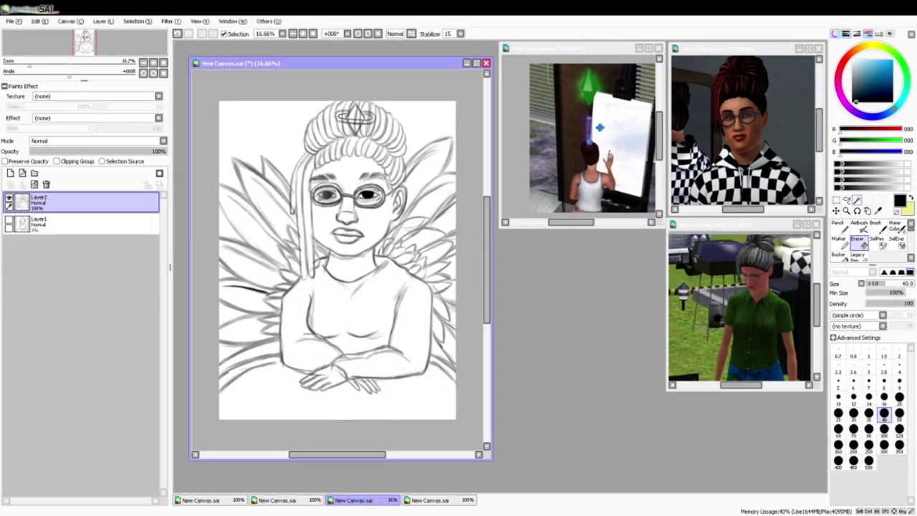
Sample the brown skin tone from the reference face and add a new layer beneath the line art layer
alt+click(347, 244)
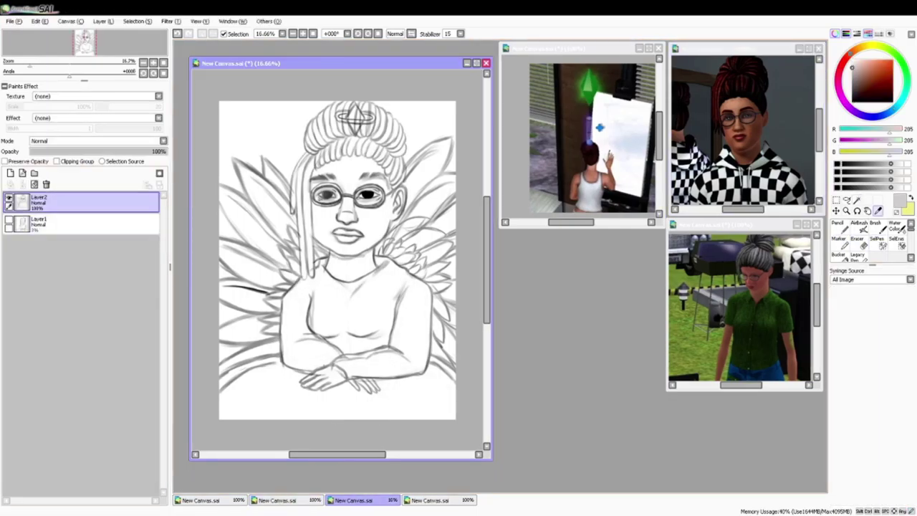
alt+click(738, 131)
click(336, 258)
click(10, 173)
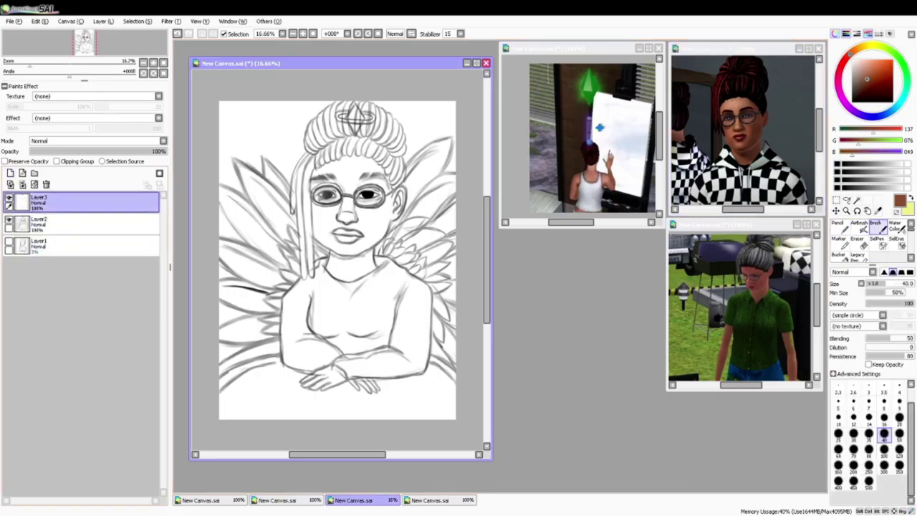
drag(86, 202, 86, 227)
Fill the face, ear and neck with flat brown using the Brush at size 160, correcting the edges with the Eraser
click(869, 450)
click(838, 467)
mouse_move(334, 185)
mouse_down()
mouse_move(360, 175)
mouse_move(350, 170)
mouse_move(339, 208)
mouse_up()
mouse_move(376, 175)
mouse_down()
mouse_move(393, 213)
mouse_move(365, 244)
mouse_move(323, 247)
mouse_move(330, 169)
mouse_move(372, 170)
mouse_move(390, 185)
mouse_up()
mouse_move(371, 251)
mouse_down()
mouse_move(367, 270)
mouse_move(340, 275)
mouse_move(331, 261)
mouse_move(328, 282)
mouse_move(310, 235)
mouse_move(310, 182)
mouse_up()
key(e)
key(b)
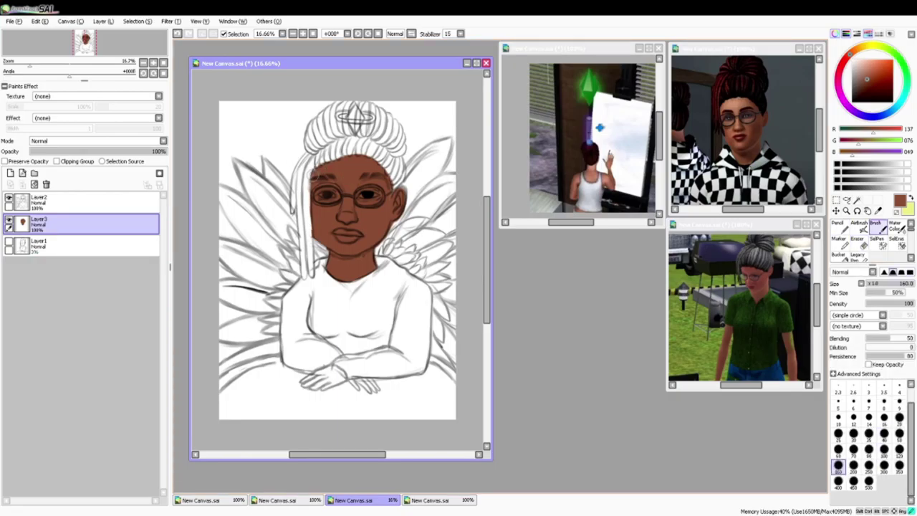
Fill both hands with the same flat brown, using the Brush at size 30
click(854, 434)
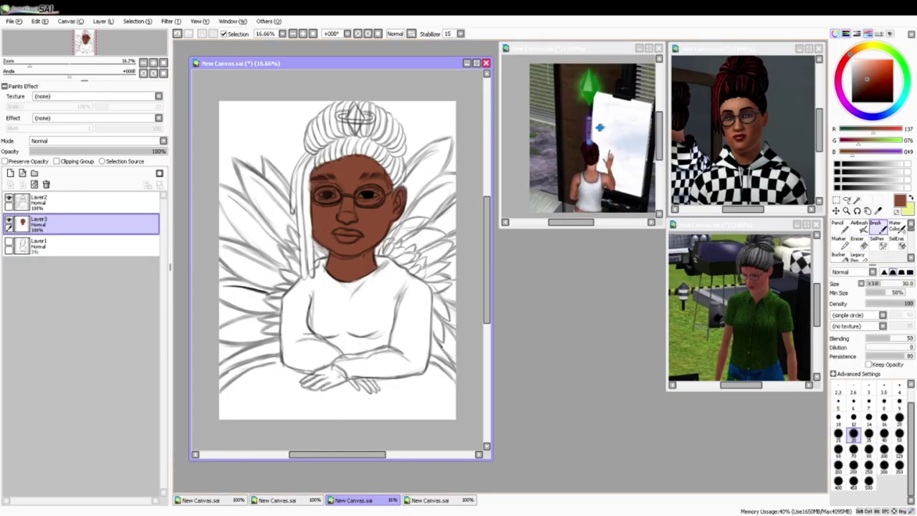
mouse_move(342, 376)
mouse_down()
mouse_move(325, 386)
mouse_move(301, 383)
mouse_move(378, 391)
mouse_move(348, 380)
mouse_up()
click(900, 434)
Add a layer above the flat skin colour and sample a lighter skin tone from the reference face for the Marker
click(10, 174)
click(877, 210)
click(739, 127)
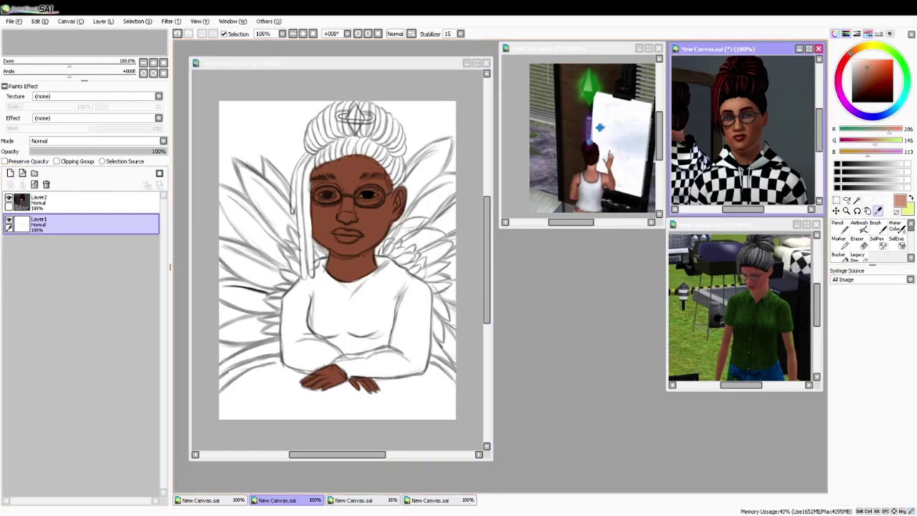
click(351, 215)
click(739, 128)
click(839, 243)
click(351, 214)
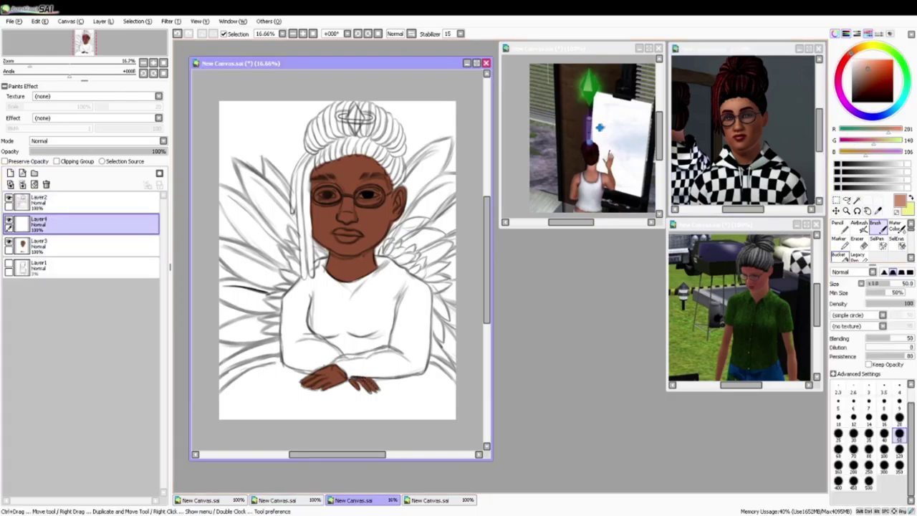
Paint lighter skin areas on the nose, cheeks, forehead, chin and neck with the Marker at sizes 50, 70 and 100
click(899, 473)
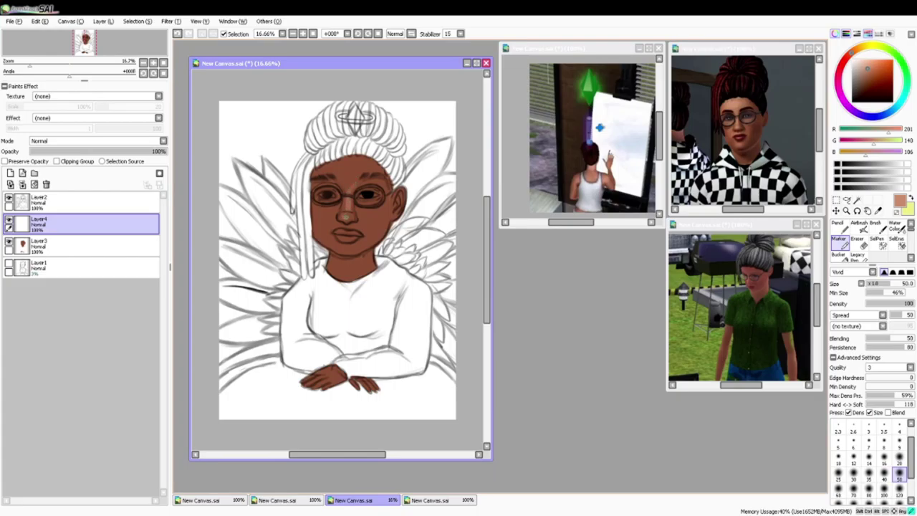
mouse_move(348, 213)
mouse_down()
mouse_move(346, 187)
mouse_move(371, 167)
mouse_move(342, 186)
mouse_move(357, 171)
mouse_move(345, 181)
mouse_move(359, 206)
mouse_move(384, 201)
mouse_move(318, 208)
mouse_up()
click(854, 490)
drag(338, 246, 380, 215)
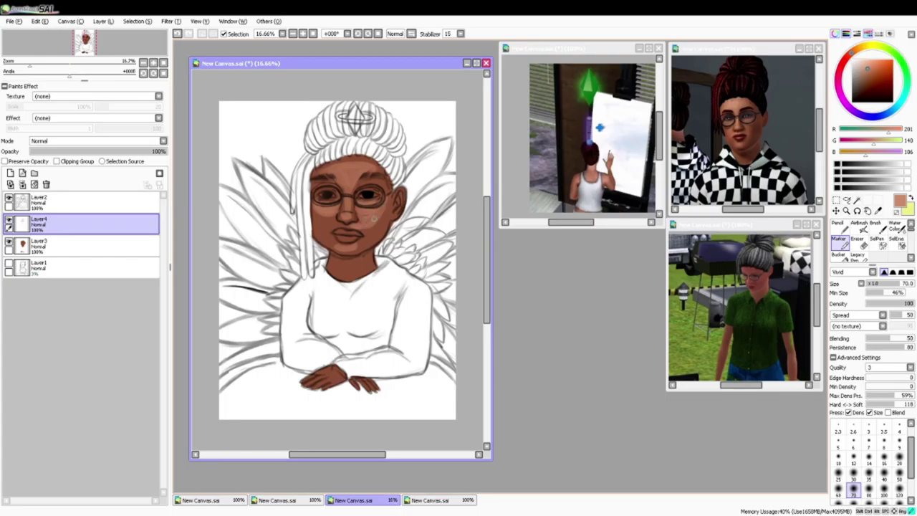
mouse_move(320, 217)
mouse_down()
mouse_move(331, 231)
mouse_move(319, 217)
mouse_up()
drag(377, 185, 334, 188)
key(bracketright)
key(bracketright)
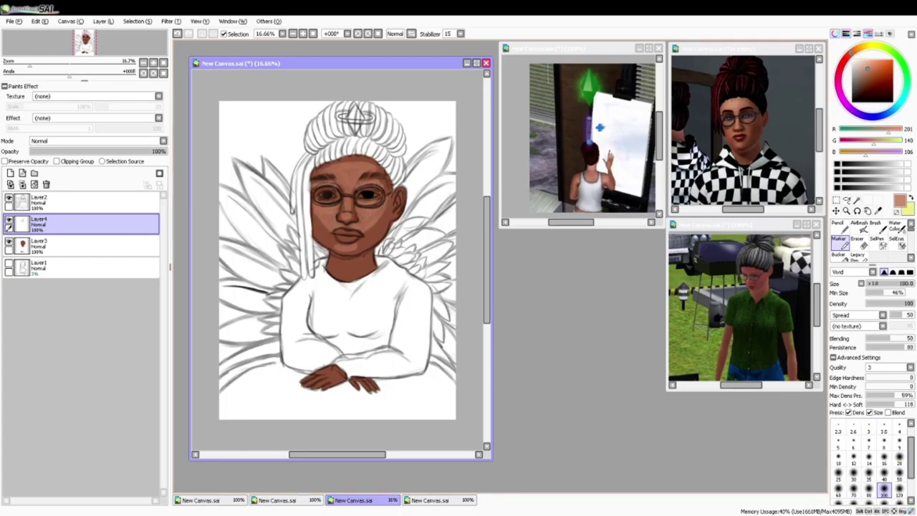
Add a layer above the line art and block in the lips in reddish brown with the Brush at size 50
click(22, 173)
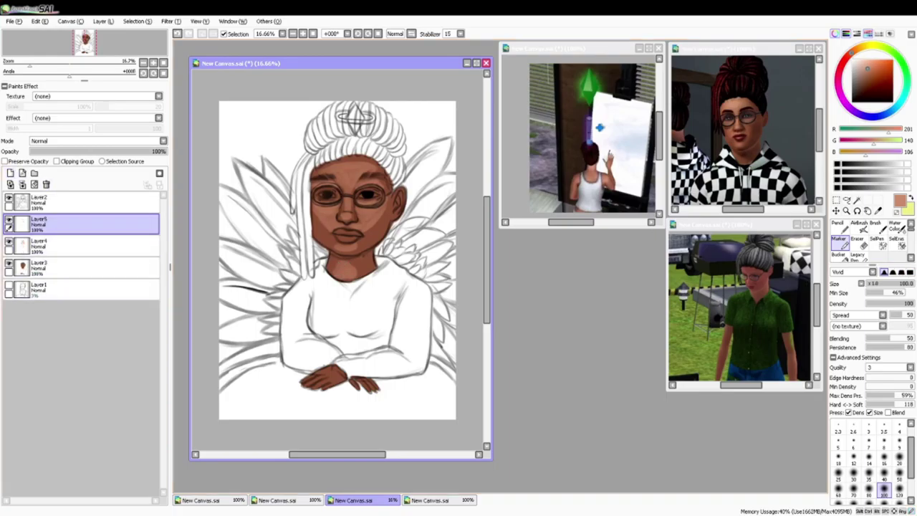
click(846, 59)
click(868, 77)
click(884, 475)
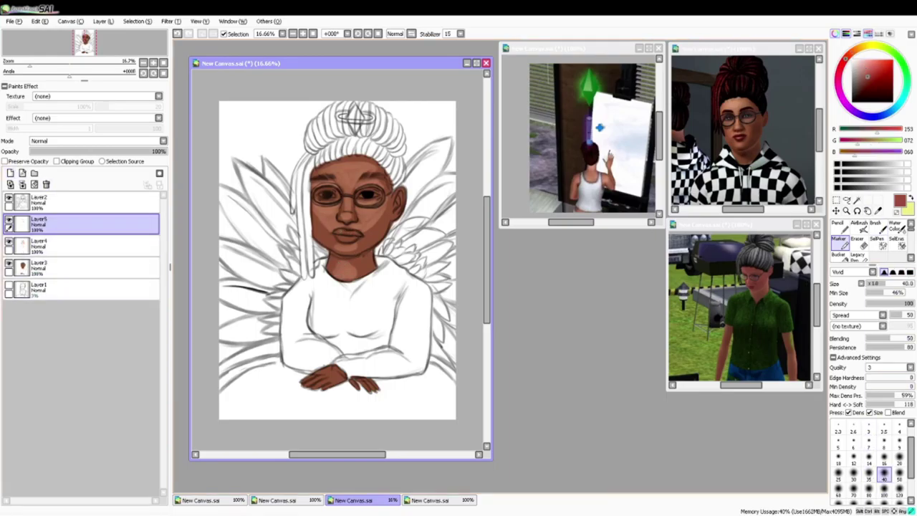
key(b)
drag(79, 224, 79, 197)
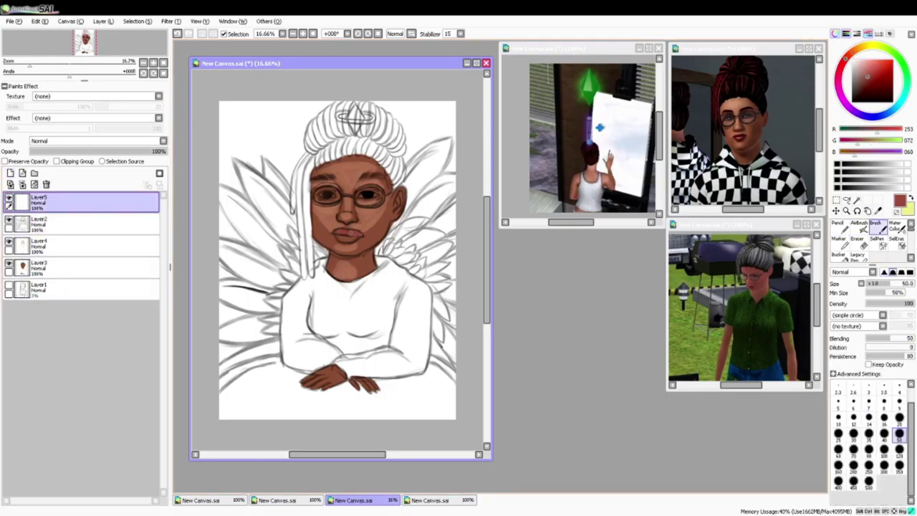
Sample the dark red of the reference lips, deepen the lip colour with the Brush, and put a test swatch beside the head
alt+click(740, 137)
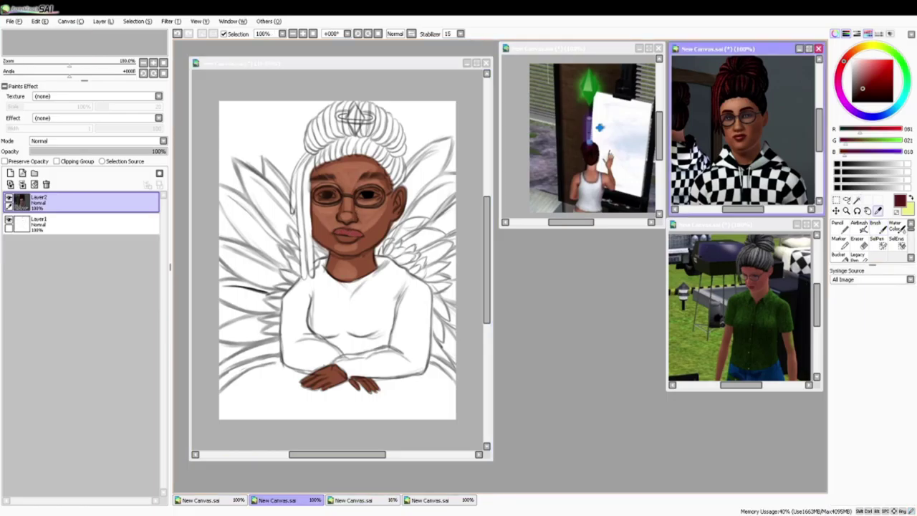
click(360, 235)
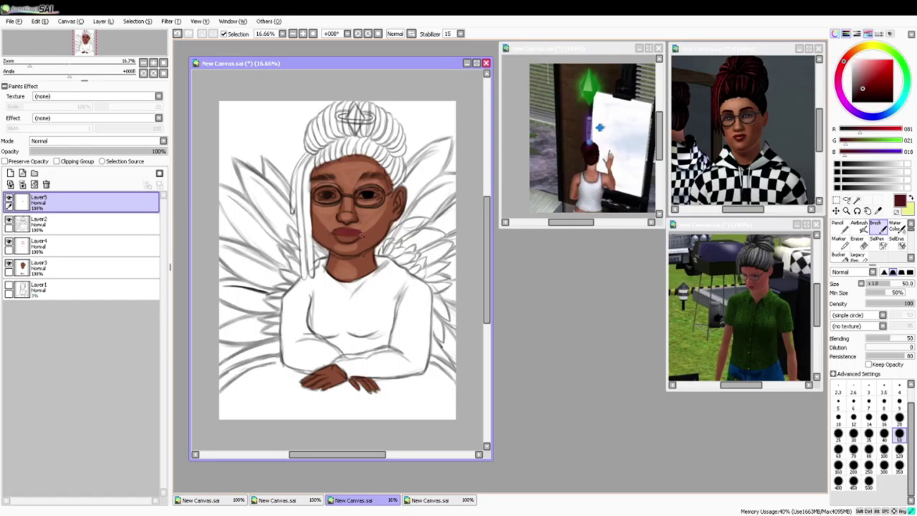
drag(248, 127, 275, 122)
alt+click(345, 241)
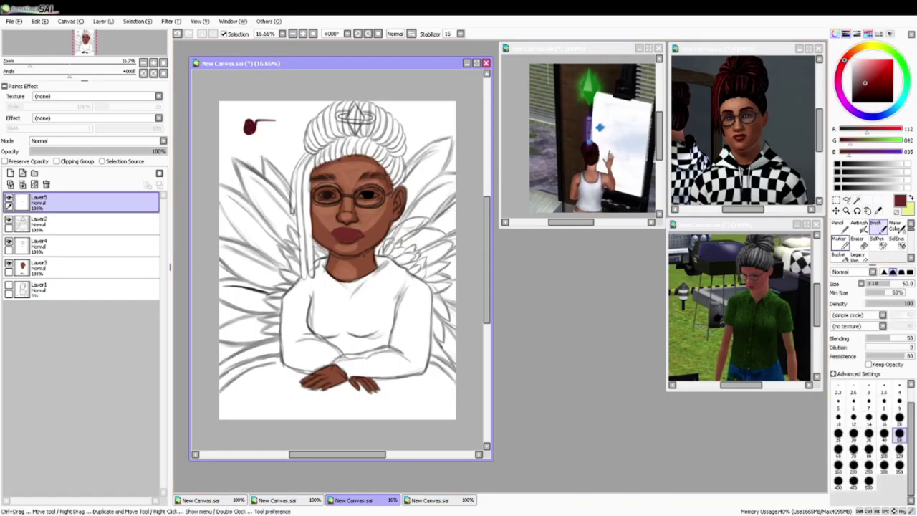
alt+click(341, 236)
Erase the dark red test swatch beside the head with the Eraser at size 80
key(e)
key(bracketright)
key(bracketright)
key(bracketright)
key(bracketright)
mouse_move(248, 129)
mouse_down()
mouse_move(264, 115)
mouse_move(275, 121)
mouse_up()
click(246, 134)
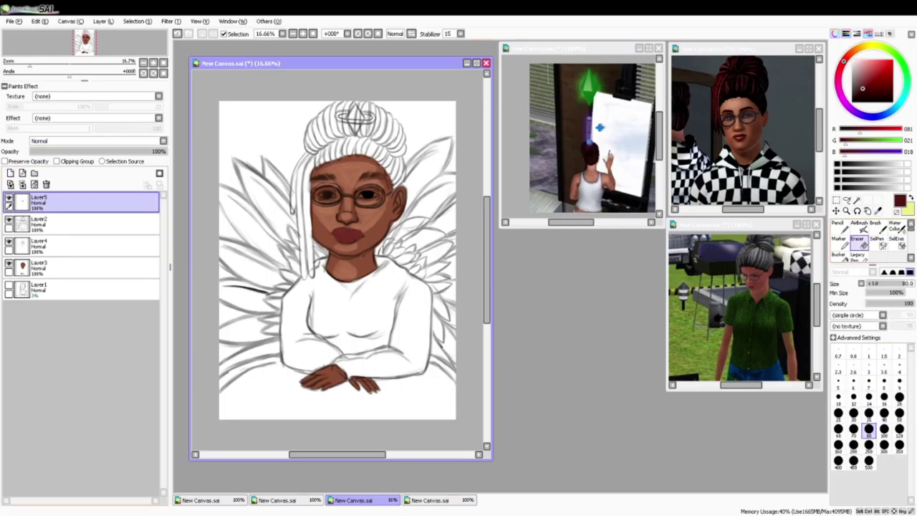
Add a new top layer and darken the line between the lips with the Brush at size 50
click(10, 174)
click(877, 228)
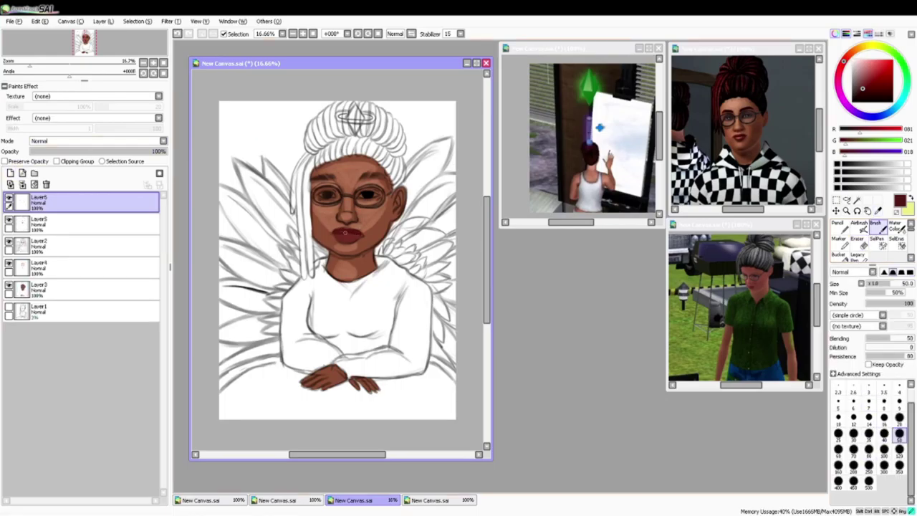
drag(362, 234, 348, 232)
Sample a light skin tone from the reference and lighten the cheeks and forehead with the Marker at size 120 and the eyelid at size 14
click(841, 244)
click(869, 490)
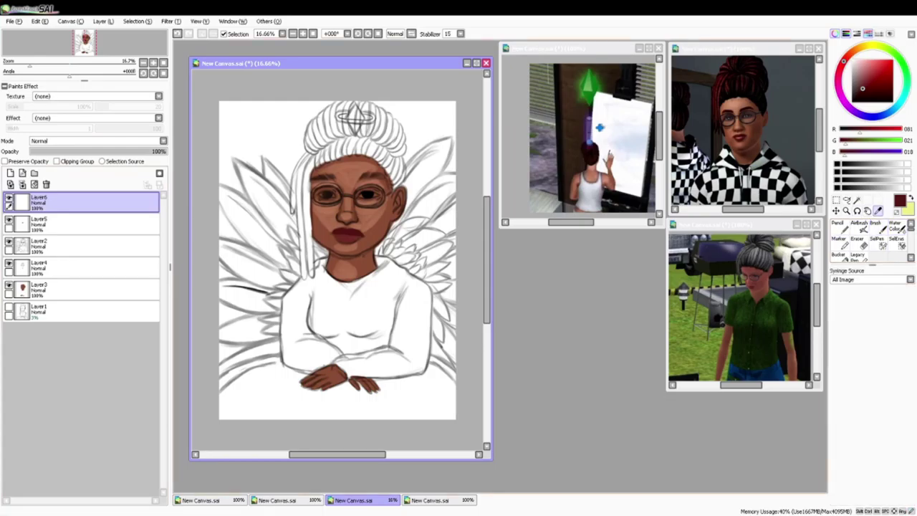
alt+click(735, 124)
click(364, 213)
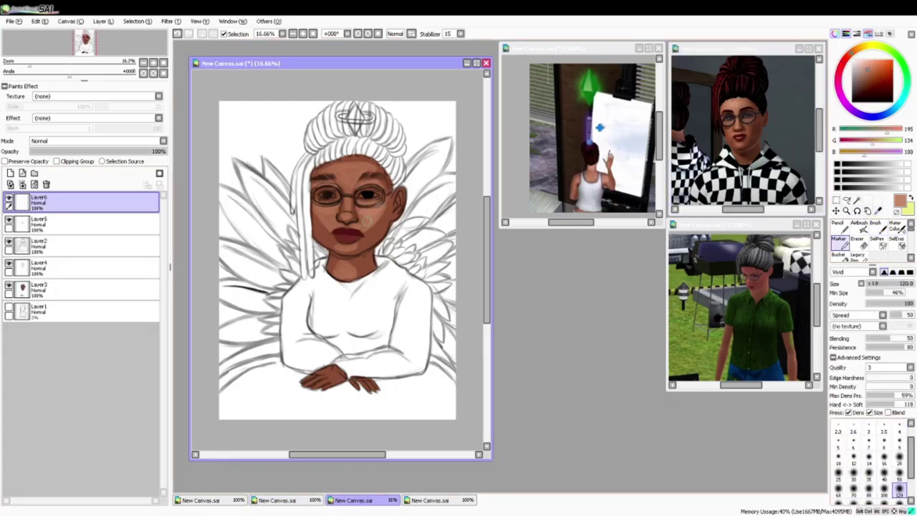
mouse_move(360, 210)
mouse_down()
mouse_move(376, 219)
mouse_move(323, 218)
mouse_up()
mouse_move(337, 177)
mouse_down()
mouse_move(350, 173)
mouse_move(328, 174)
mouse_up()
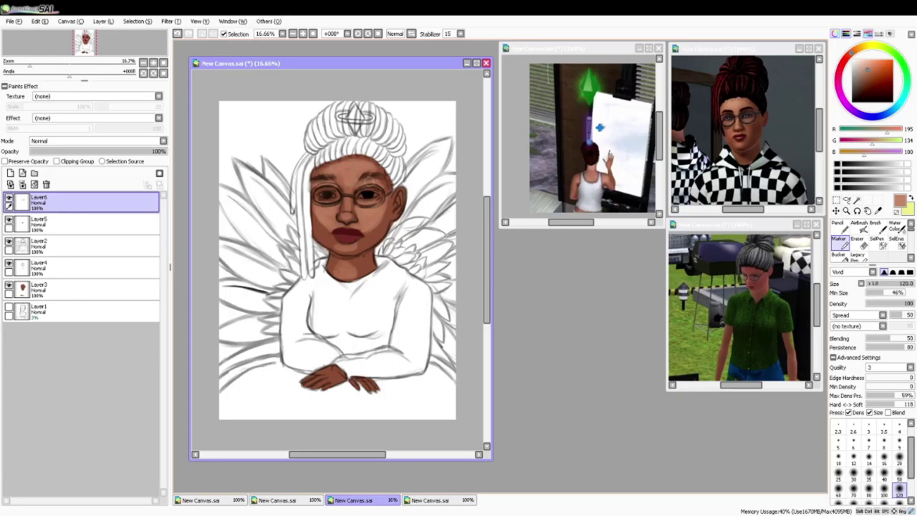
click(869, 449)
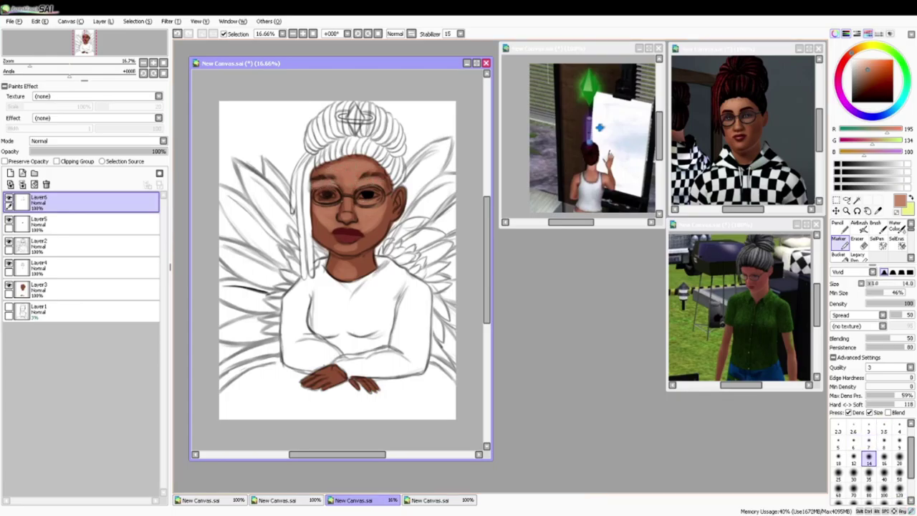
drag(318, 190, 332, 189)
Sample a dark red from the reference and shade the nose at Marker size 20 and the side of the face at size 100
click(878, 210)
click(742, 128)
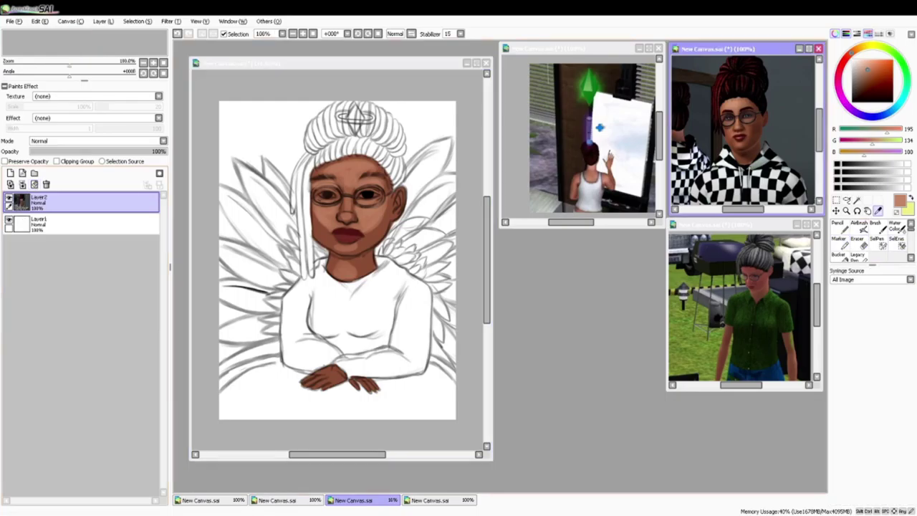
click(876, 228)
click(840, 244)
click(899, 459)
click(343, 208)
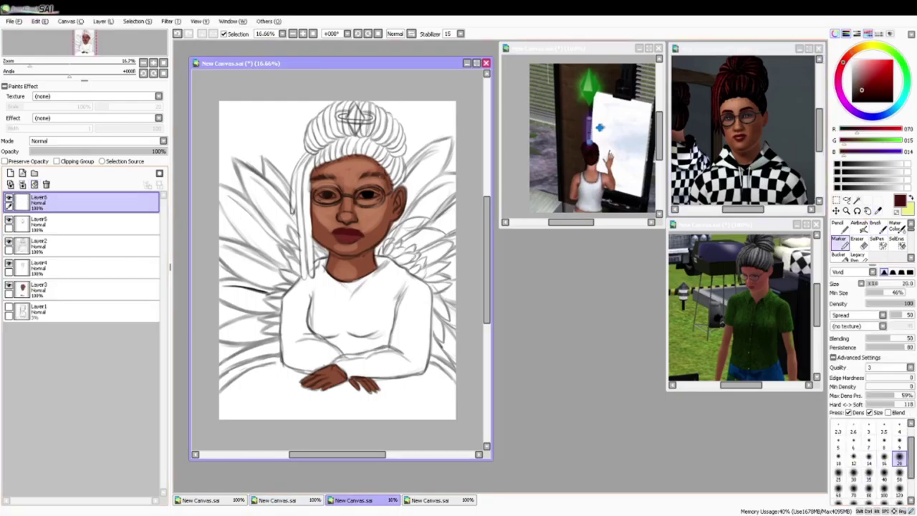
click(884, 490)
mouse_move(390, 198)
mouse_down()
mouse_move(369, 231)
mouse_move(311, 192)
mouse_move(325, 231)
mouse_move(316, 221)
mouse_move(387, 210)
mouse_move(357, 256)
mouse_move(313, 225)
mouse_move(336, 218)
mouse_move(359, 238)
mouse_up()
Deepen the dark red shadows along the forehead, around the mouth and on the neck with the Marker at sizes 35, 50 and 60
click(869, 474)
click(899, 475)
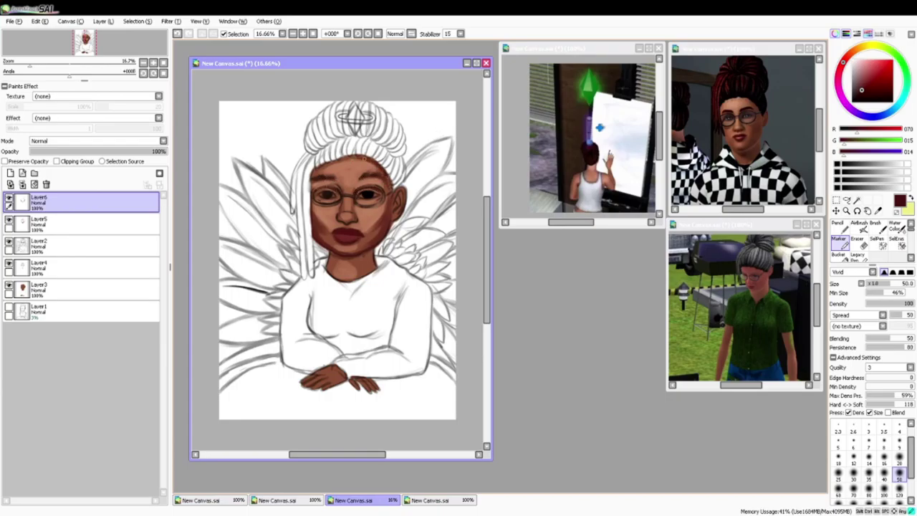
click(868, 473)
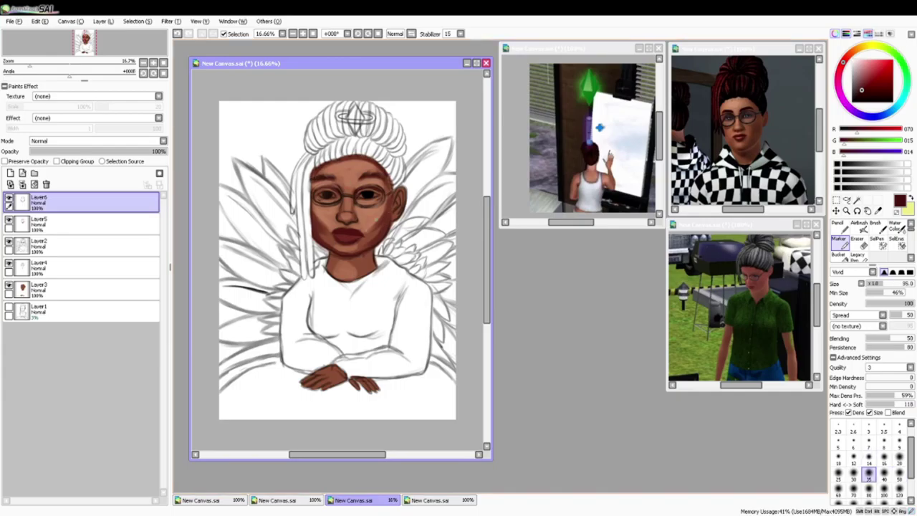
drag(361, 232, 369, 234)
click(838, 490)
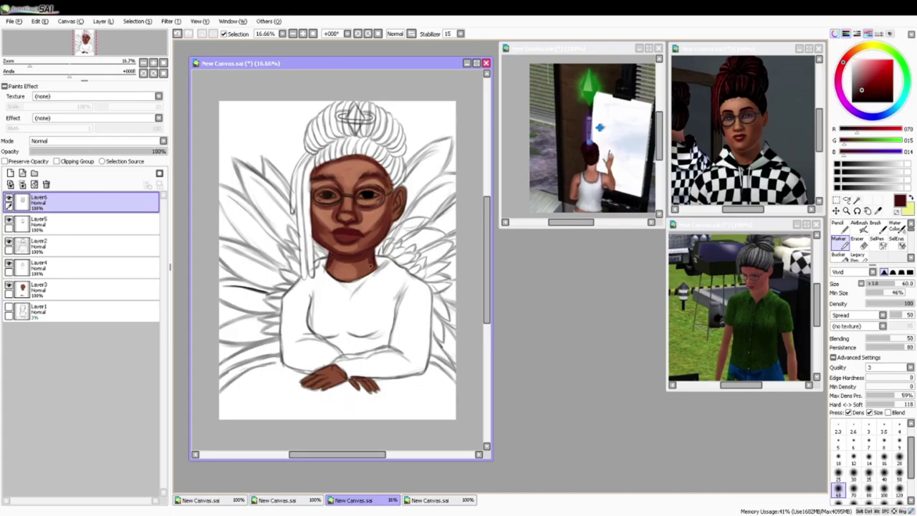
Sample a mid brown from the painted face and soften the facial shadows on a new layer with the Marker at size 60
right_click(337, 216)
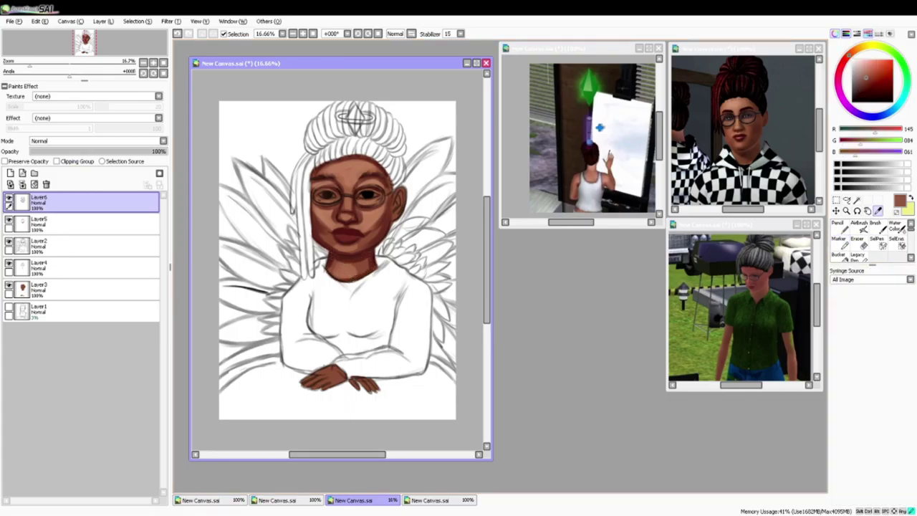
click(840, 244)
click(10, 173)
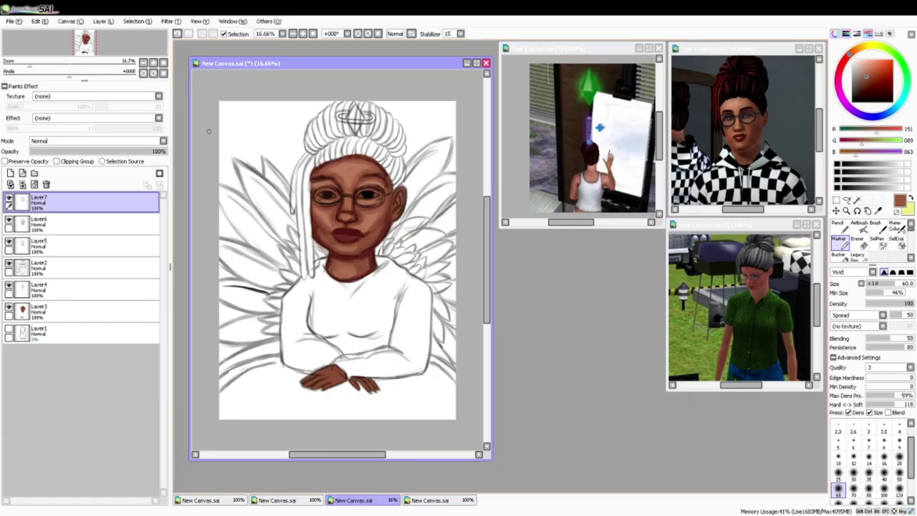
Choose a pale skin tone and highlight the areas around the eyes, cheeks, chin and neck with the Marker at size 70
click(879, 210)
click(346, 211)
click(877, 227)
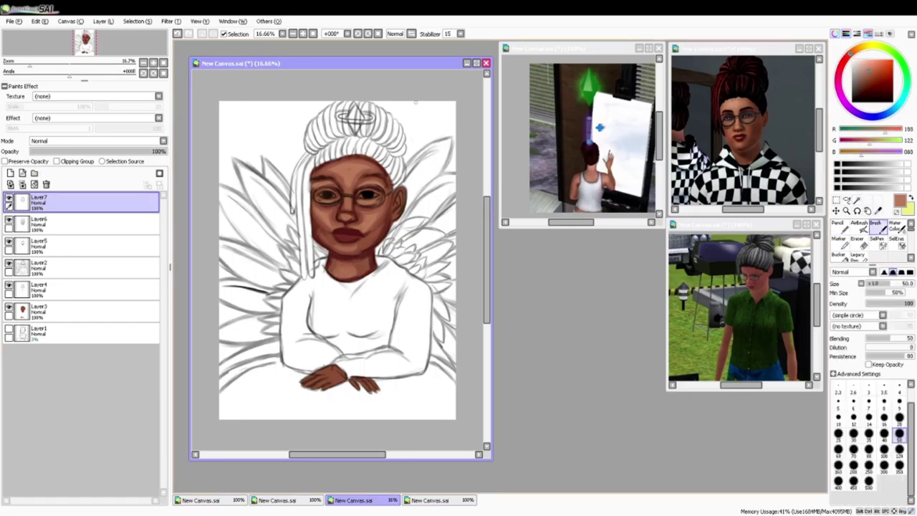
click(865, 65)
click(840, 244)
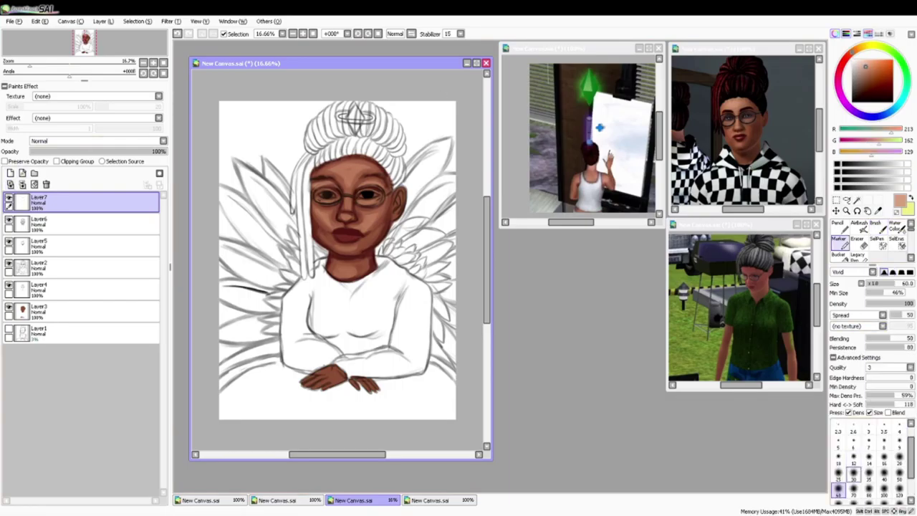
click(854, 490)
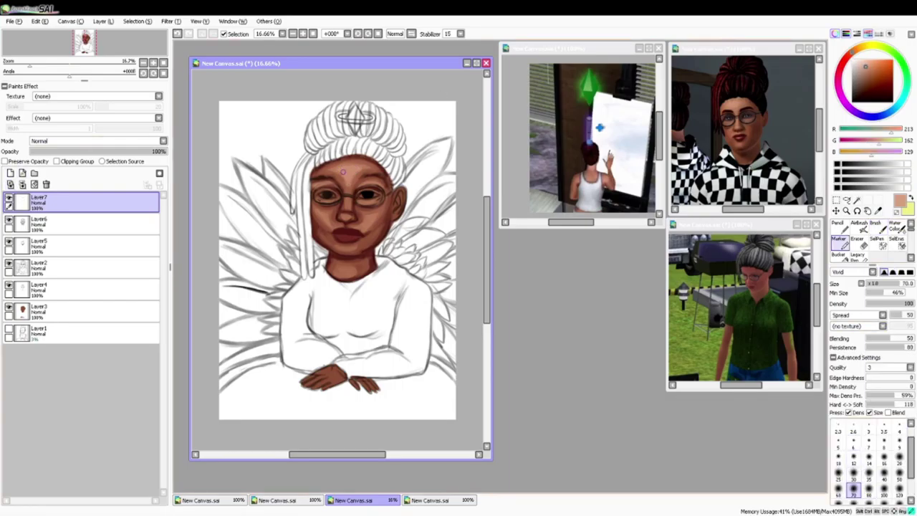
mouse_move(347, 198)
mouse_down()
mouse_move(346, 205)
mouse_move(373, 201)
mouse_move(322, 202)
mouse_up()
drag(364, 223, 360, 221)
mouse_move(349, 247)
mouse_down()
mouse_move(342, 247)
mouse_move(347, 272)
mouse_up()
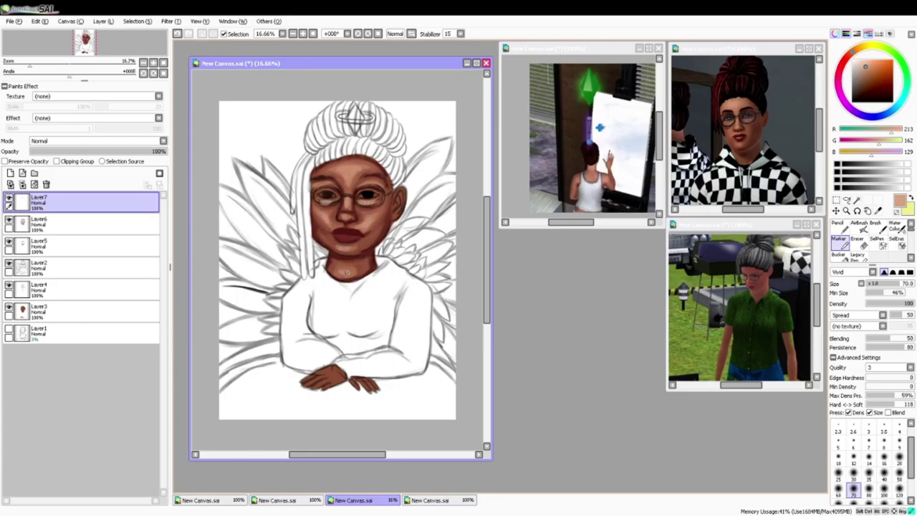
Sample a dark red from the reference character's hair and draw along the jaw below the ear with the Brush at size 30
click(878, 211)
click(745, 78)
click(876, 227)
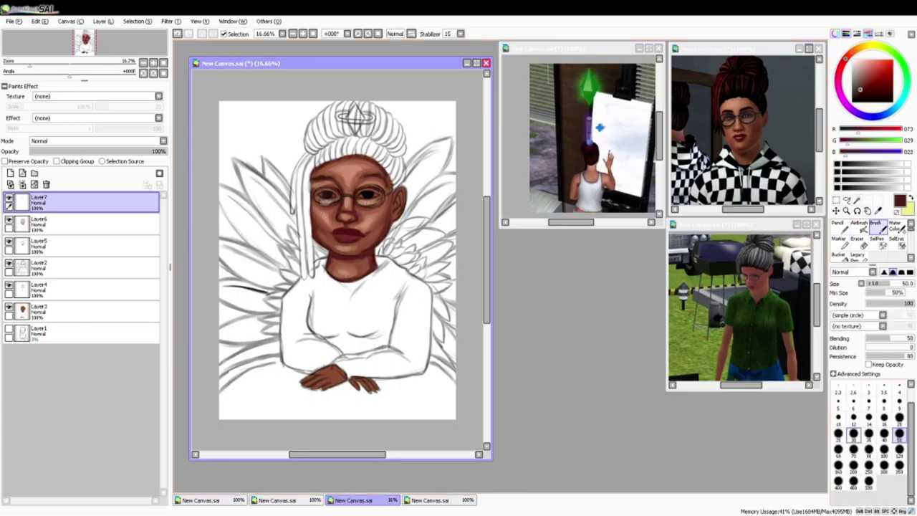
click(853, 434)
drag(391, 223, 381, 243)
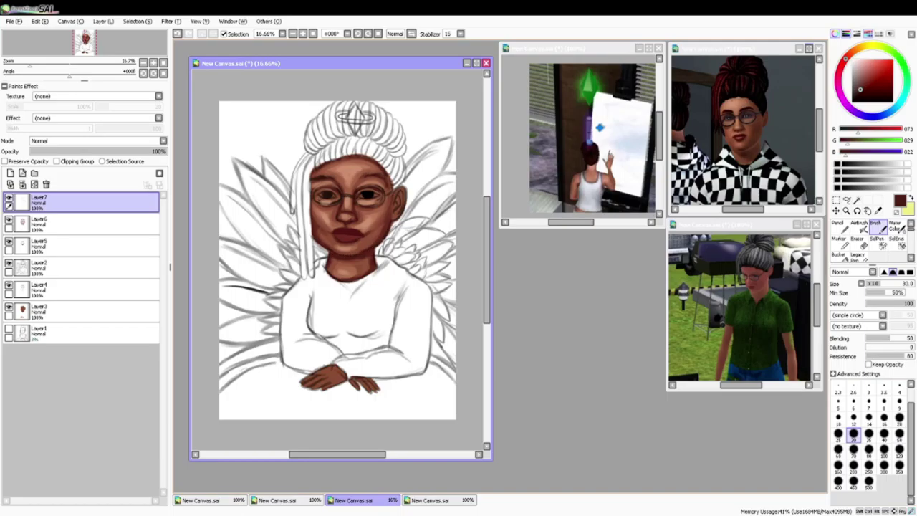
Paint the round glasses frames dark green on a new layer with the Brush at size 30, undoing the stray mark on the bun
click(895, 55)
click(866, 89)
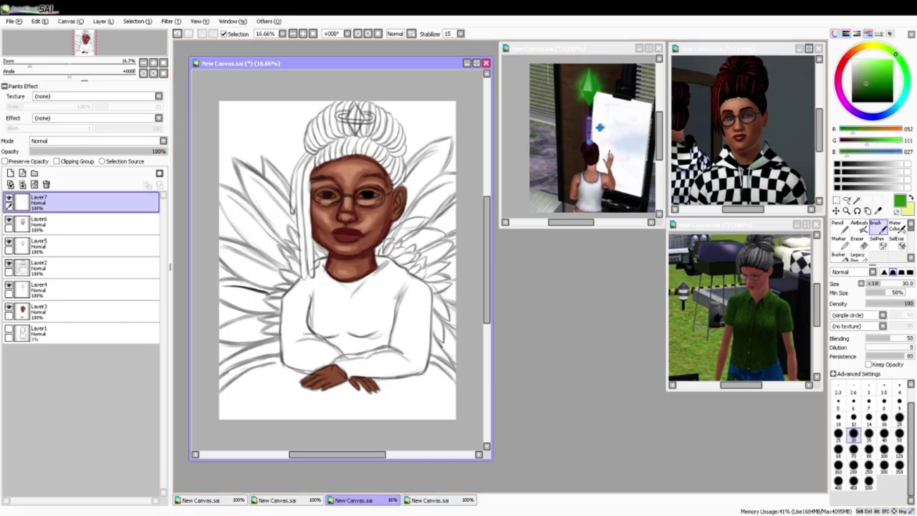
click(10, 173)
mouse_move(317, 189)
mouse_down()
mouse_move(316, 199)
mouse_move(338, 199)
mouse_up()
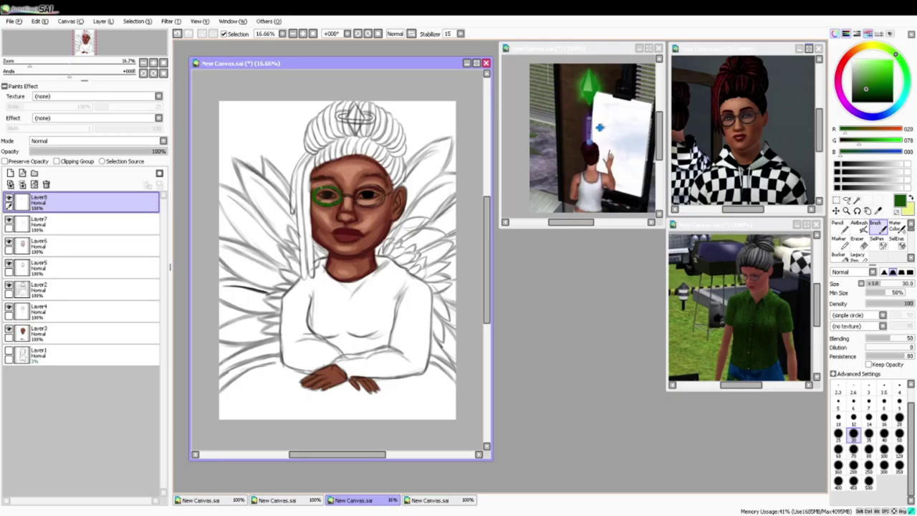
click(367, 34)
click(368, 34)
click(368, 33)
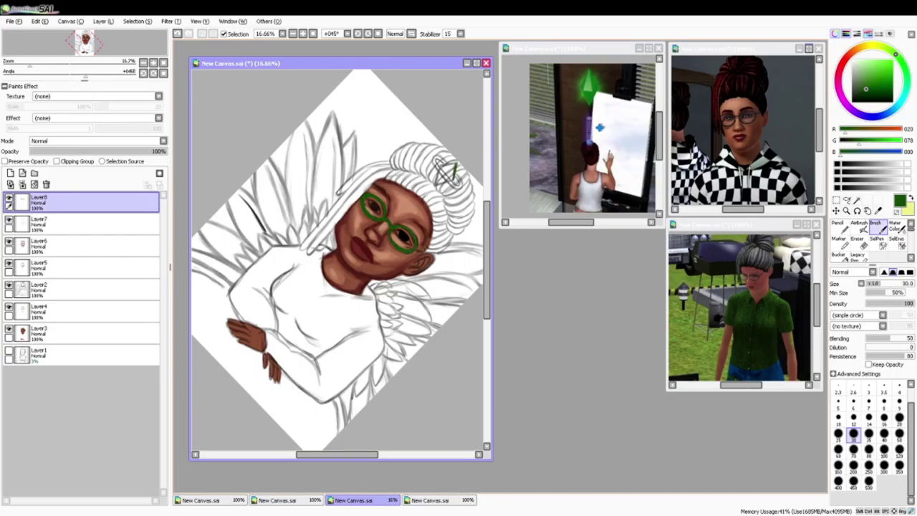
key(ctrl+z)
Fill both lenses with pale green on a new layer using the Brush at size 50, and set that layer's opacity to 58%
click(861, 69)
click(10, 174)
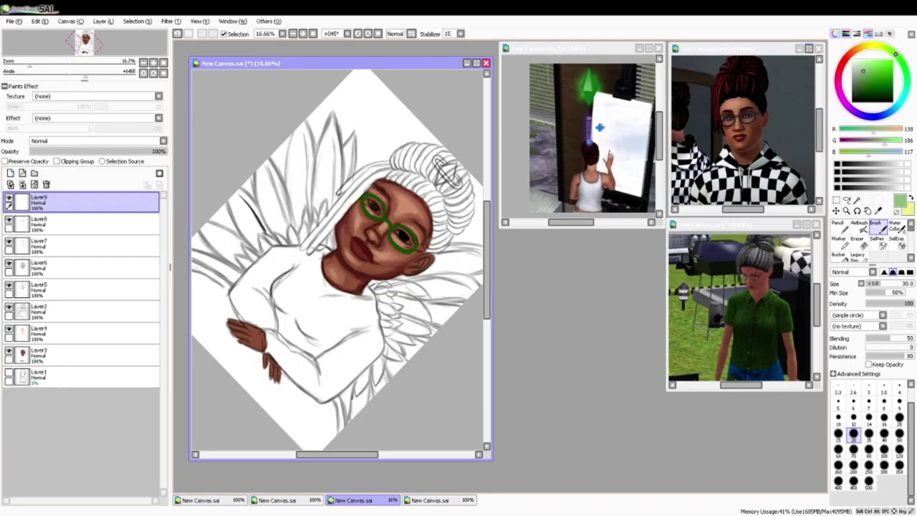
click(857, 68)
click(899, 435)
drag(397, 233, 408, 242)
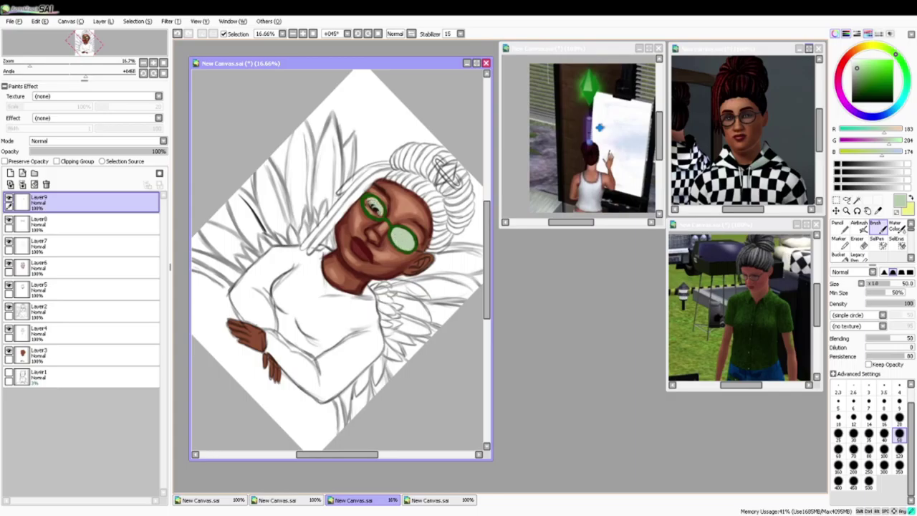
drag(374, 210, 374, 207)
click(110, 151)
scroll(342, 269, up, 2)
key(Home)
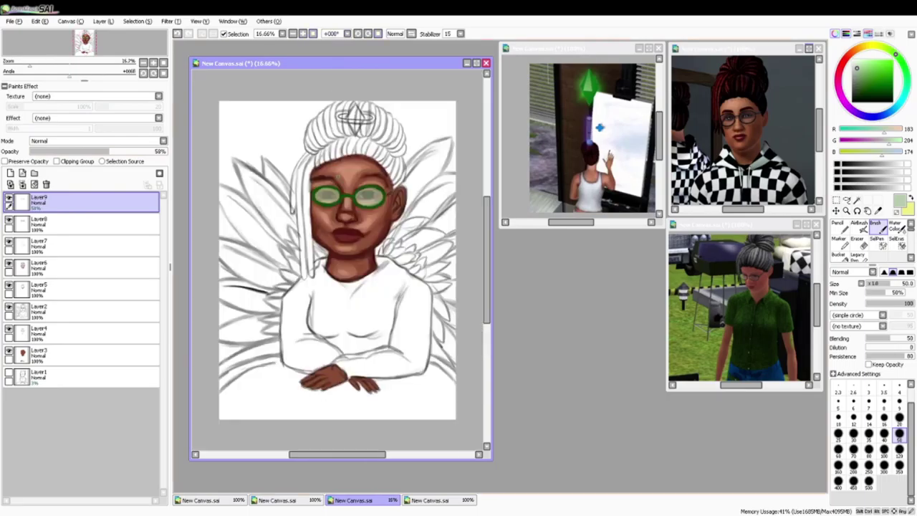
key(alt+Tab)
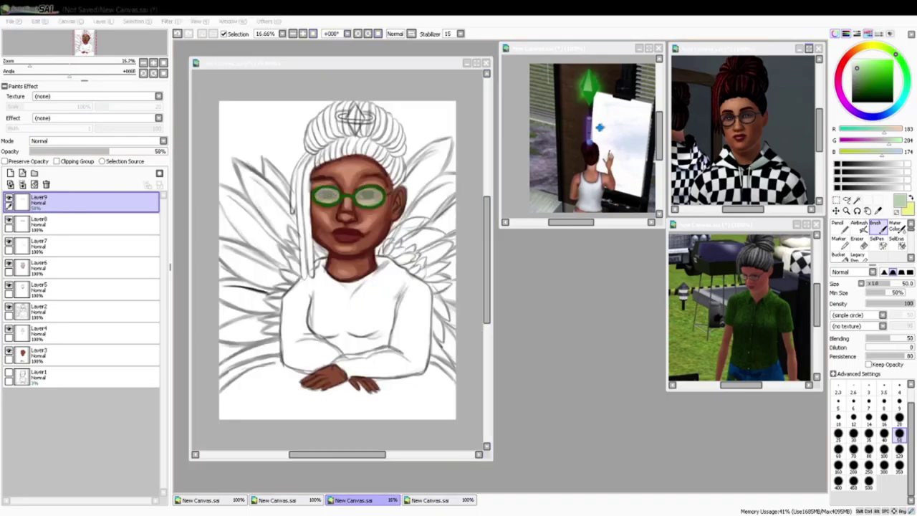
key(alt+Tab)
Block in the hanging locks and hairline in very dark red on the glasses frame layer with the Brush at size 60
click(86, 224)
click(855, 101)
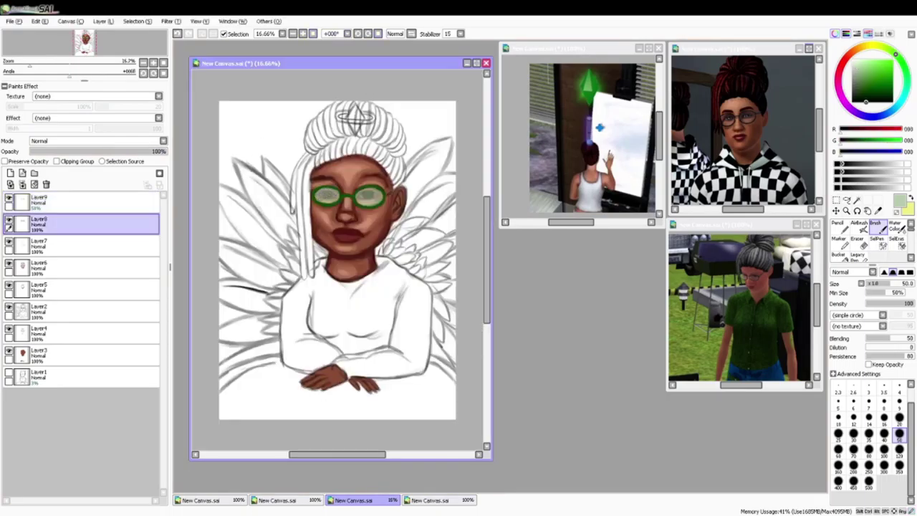
click(843, 63)
mouse_move(891, 77)
mouse_down()
mouse_move(867, 67)
mouse_move(887, 91)
mouse_up()
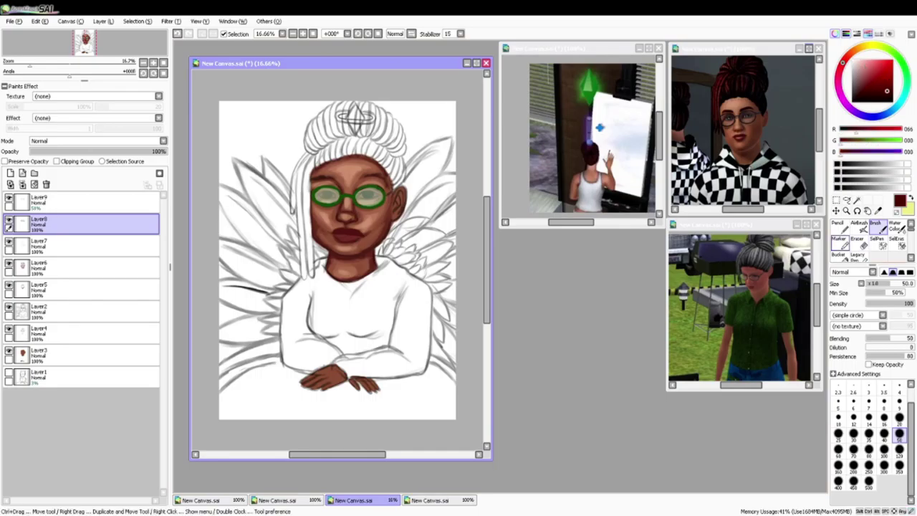
click(839, 450)
drag(311, 166, 309, 275)
mouse_move(315, 156)
mouse_down()
mouse_move(302, 165)
mouse_move(296, 204)
mouse_move(301, 184)
mouse_move(302, 274)
mouse_move(301, 217)
mouse_up()
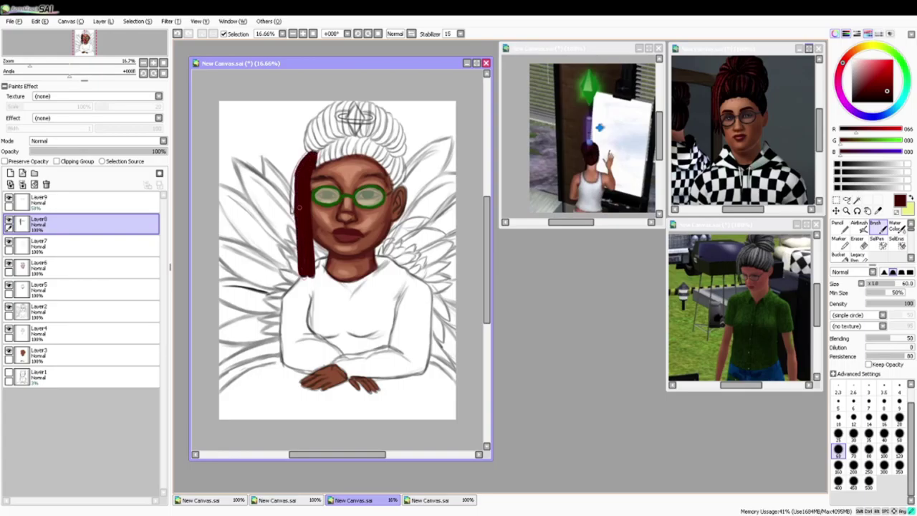
drag(293, 185, 292, 207)
mouse_move(310, 152)
mouse_down()
mouse_move(299, 165)
mouse_move(321, 162)
mouse_move(334, 139)
mouse_move(351, 147)
mouse_move(342, 145)
mouse_up()
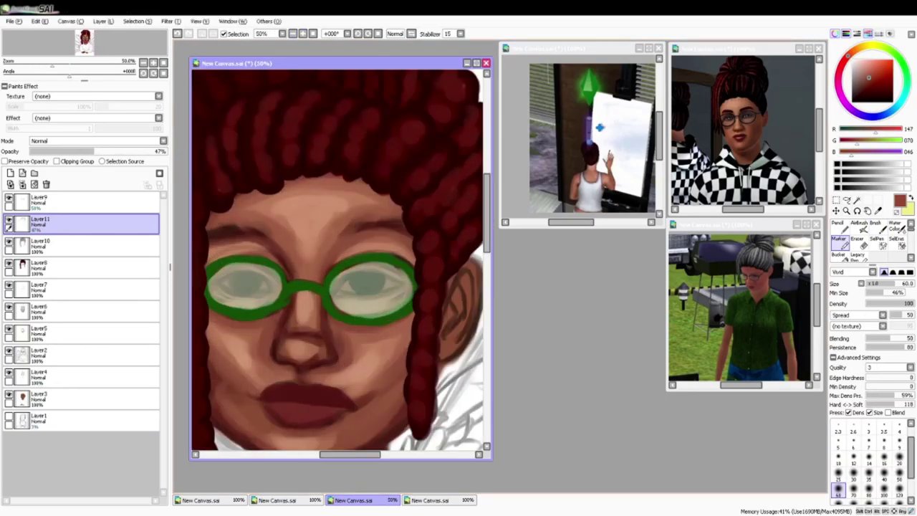
Highlight the individual locks across the bun and the side of the hair with reddish-brown Marker strokes at size 40
drag(487, 212, 487, 184)
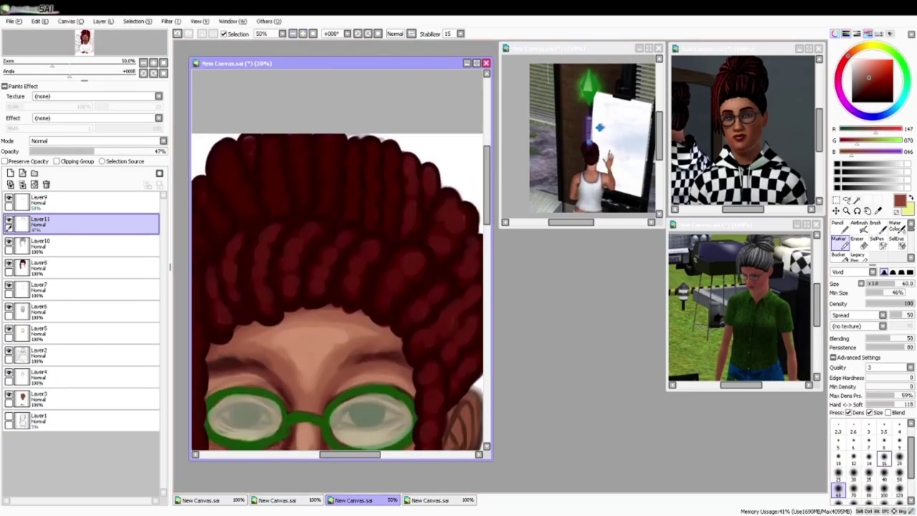
click(884, 473)
drag(390, 147, 391, 229)
drag(371, 217, 371, 144)
drag(349, 146, 349, 218)
drag(329, 138, 328, 215)
drag(302, 181, 299, 141)
mouse_move(303, 192)
mouse_down()
mouse_move(301, 153)
mouse_move(308, 201)
mouse_move(264, 179)
mouse_move(271, 143)
mouse_up()
mouse_move(251, 145)
mouse_down()
mouse_move(225, 166)
mouse_move(248, 211)
mouse_up()
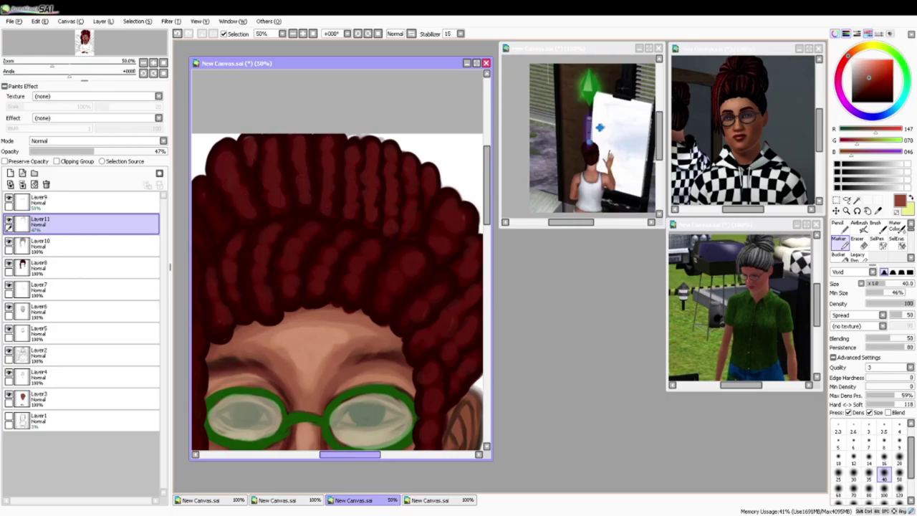
drag(349, 454, 331, 454)
drag(309, 218, 287, 191)
drag(284, 241, 260, 204)
drag(271, 268, 242, 232)
Highlight the long hanging locks with the Marker at size 70 and set the highlight layer's opacity to 35%
drag(487, 185, 486, 231)
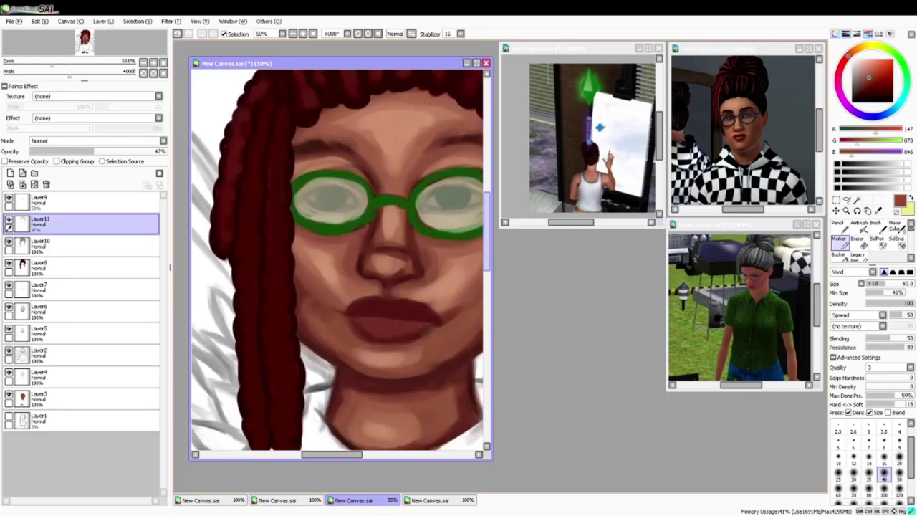
click(293, 34)
click(854, 490)
mouse_move(301, 166)
mouse_down()
mouse_move(295, 307)
mouse_move(304, 357)
mouse_move(286, 376)
mouse_move(275, 256)
mouse_up()
mouse_move(276, 154)
mouse_down()
mouse_move(286, 171)
mouse_move(278, 285)
mouse_up()
click(293, 34)
drag(93, 151, 78, 151)
Add a new layer, choose a very dark red and darken the lips and mouth corner with the Marker at size 35
click(10, 173)
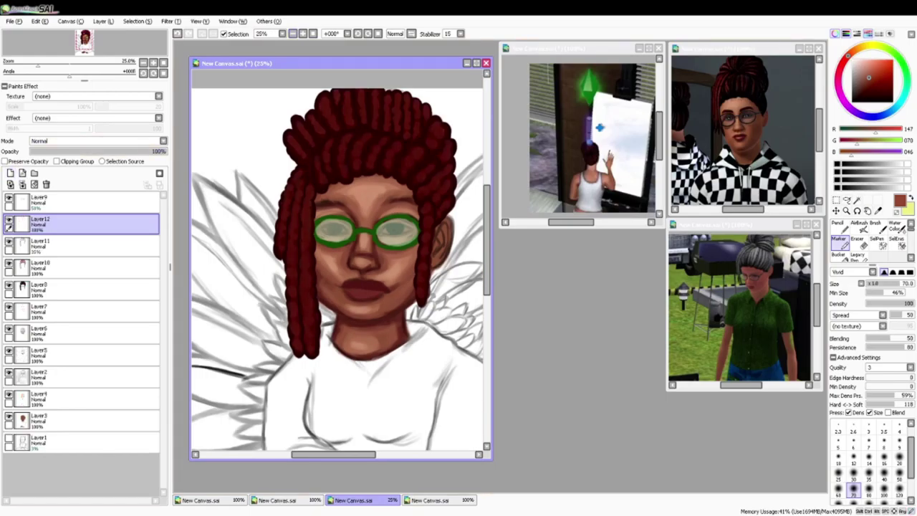
right_click(301, 287)
key(alt+Tab)
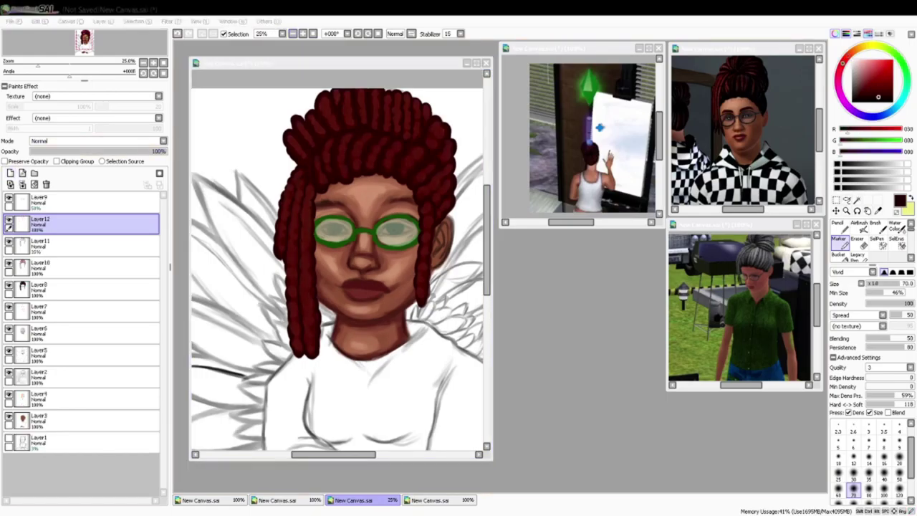
click(745, 225)
click(877, 227)
click(316, 188)
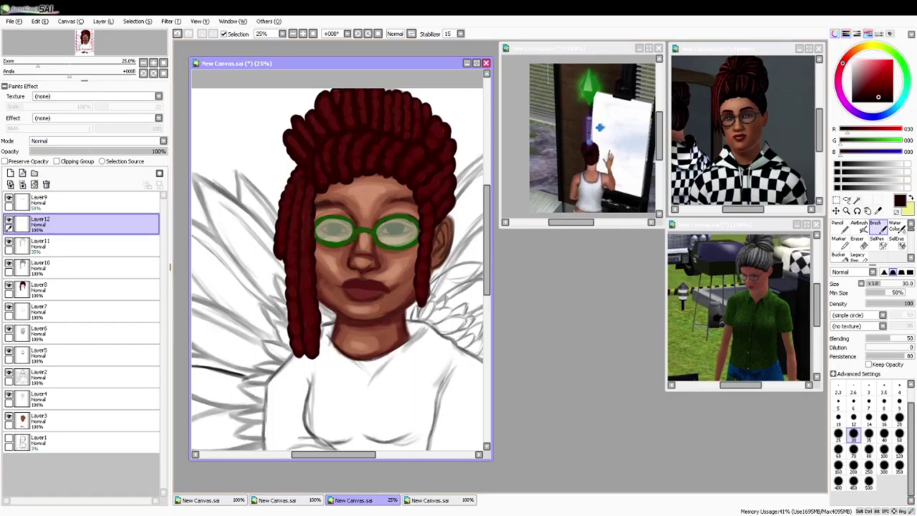
right_click(305, 186)
key(End)
key(End)
key(End)
click(866, 96)
click(900, 419)
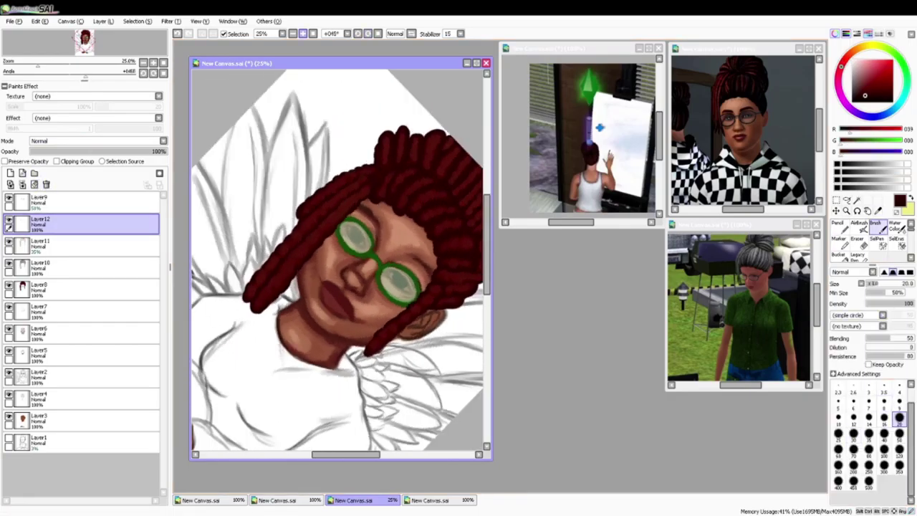
click(303, 33)
click(839, 244)
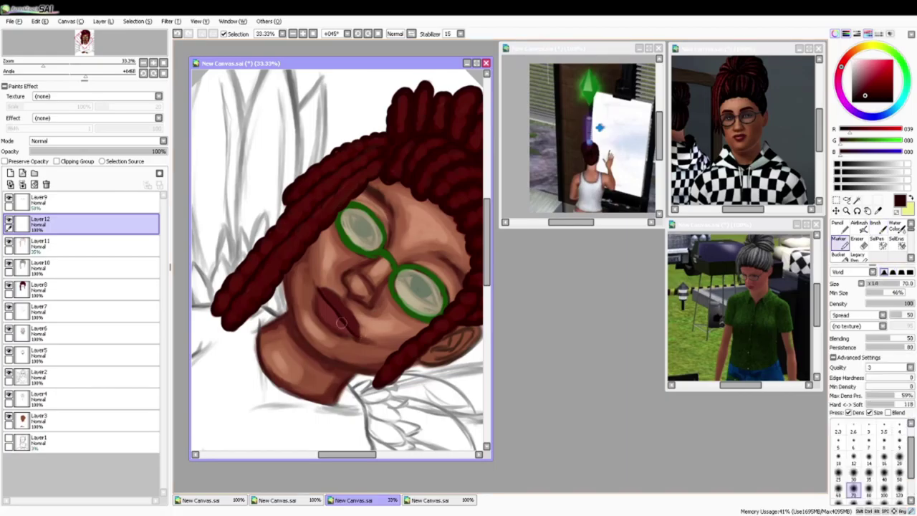
click(869, 474)
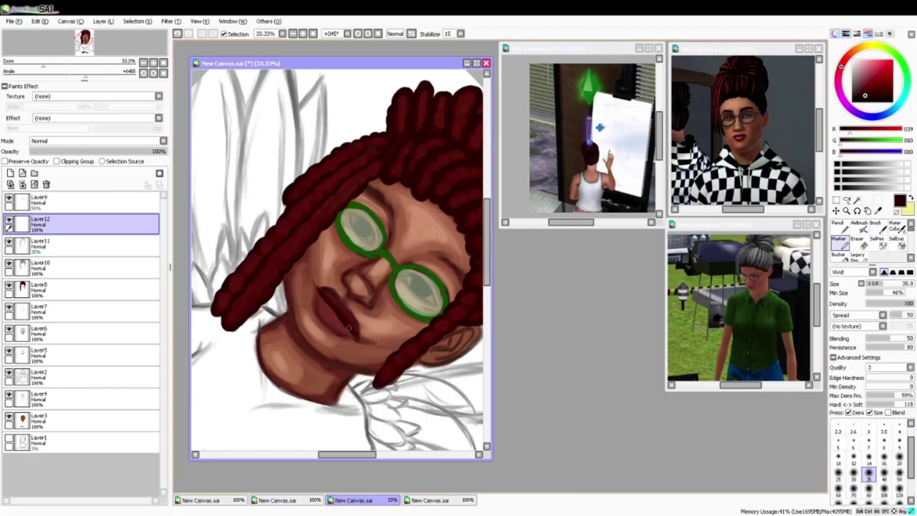
drag(348, 328, 356, 337)
Sample a warm brown from the face and lighten the lips with the Marker at size 35
right_click(321, 308)
mouse_move(325, 309)
mouse_down()
mouse_move(335, 323)
mouse_move(348, 318)
mouse_up()
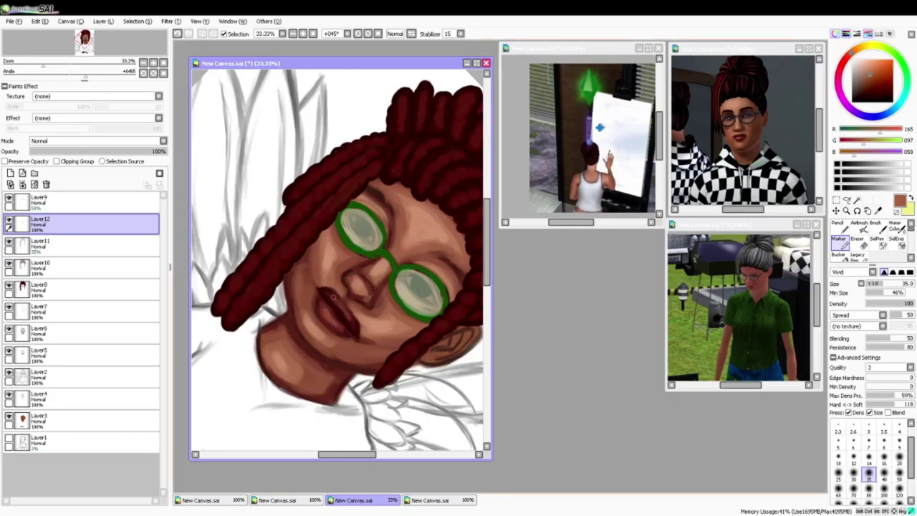
key(Home)
key(Page_Up)
key(Page_Up)
key(Page_Up)
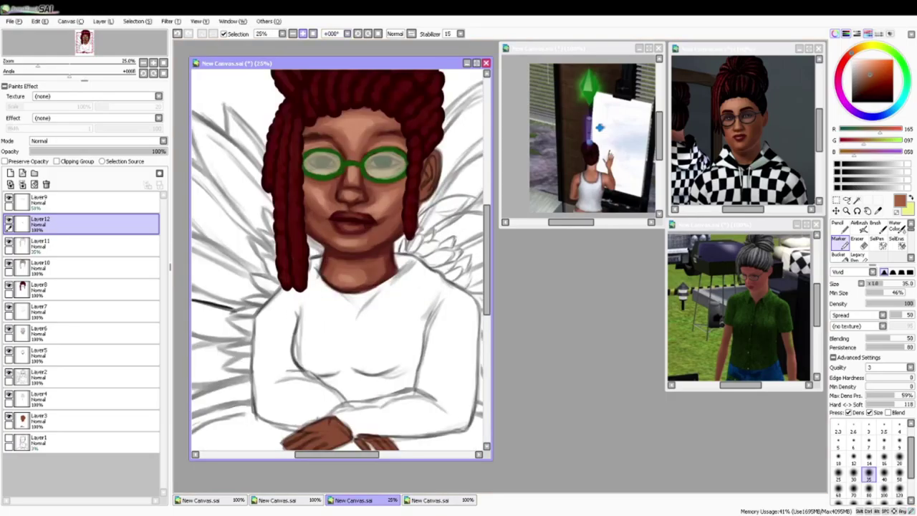
Sample a dark red from the hanging lock and define the upper lip's edge on a new layer with the Marker at size 16
key(alt)
right_click(288, 286)
click(840, 243)
click(10, 173)
click(838, 459)
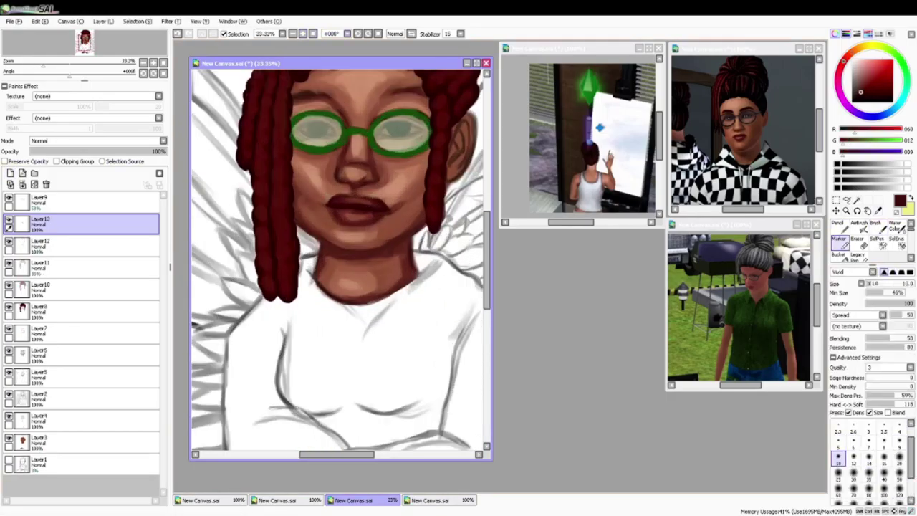
click(884, 459)
drag(369, 196, 379, 198)
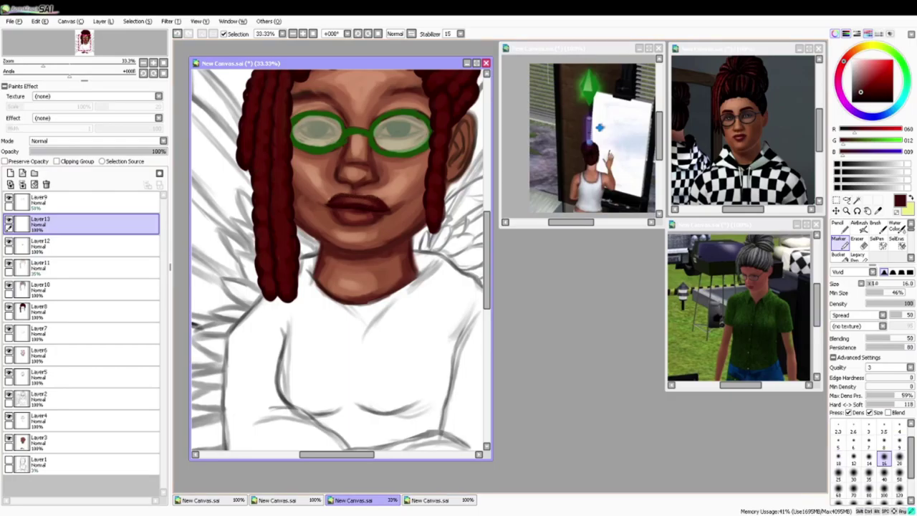
Sample the skin brown beside the mouth and touch up the mouth corner with the Marker at size 16
click(878, 211)
click(405, 203)
click(840, 243)
drag(393, 205, 403, 203)
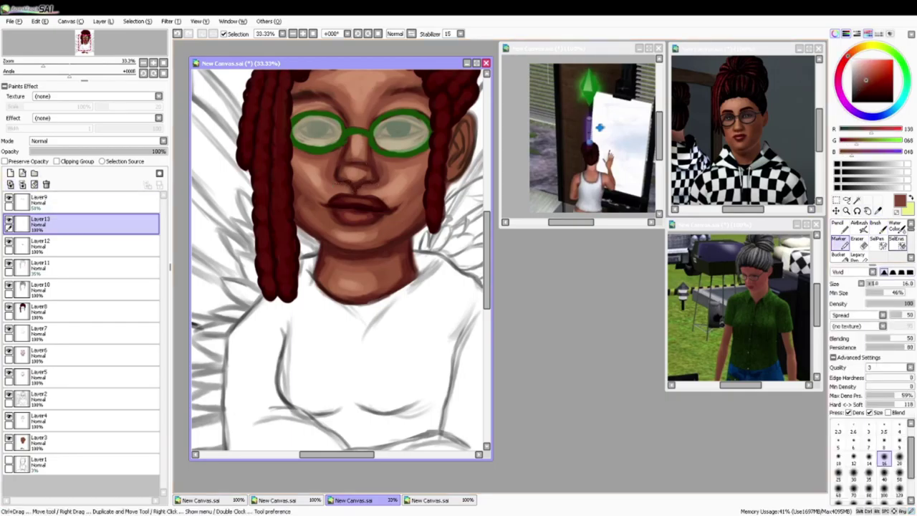
Paint the whites of the eyes light grey with the Brush at size 30 and move Layer13 beneath Layer6
drag(391, 129, 419, 128)
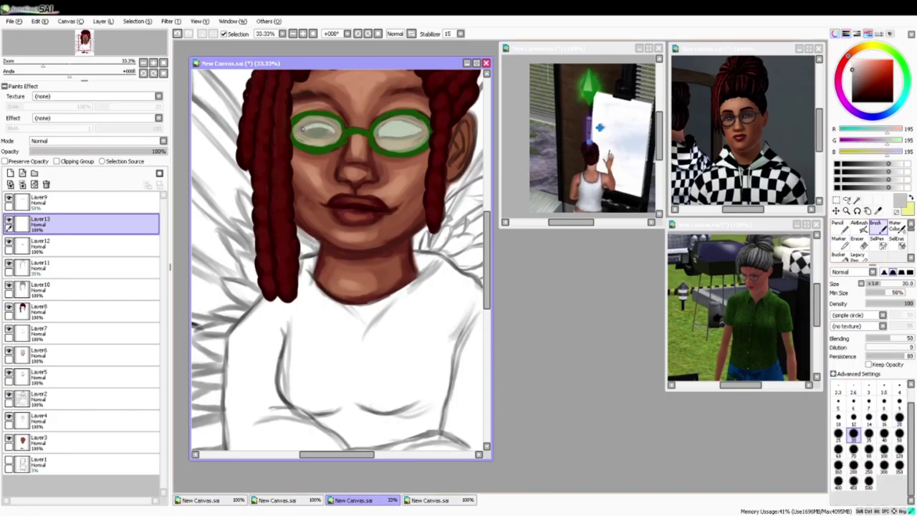
drag(40, 224, 40, 355)
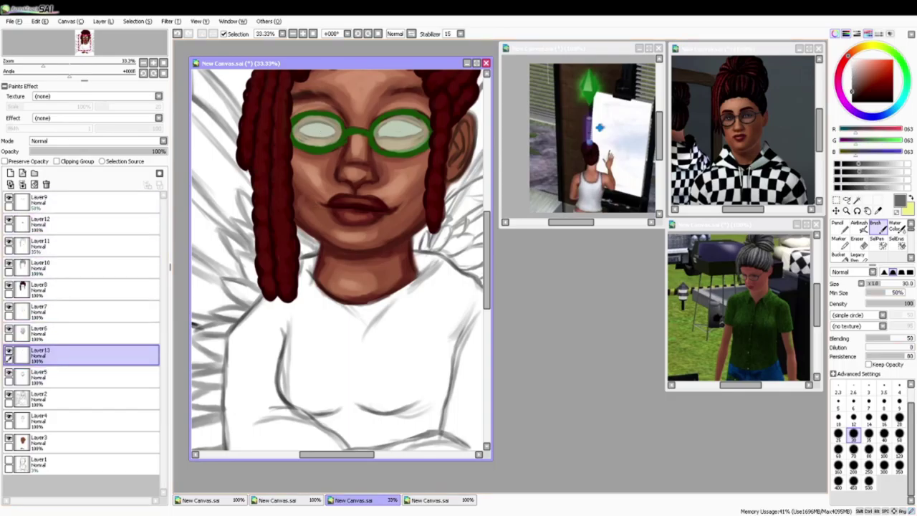
On a new layer, draw dark red eyelid lines with the Brush at size 30 and paint both irises at size 50
drag(852, 92, 852, 101)
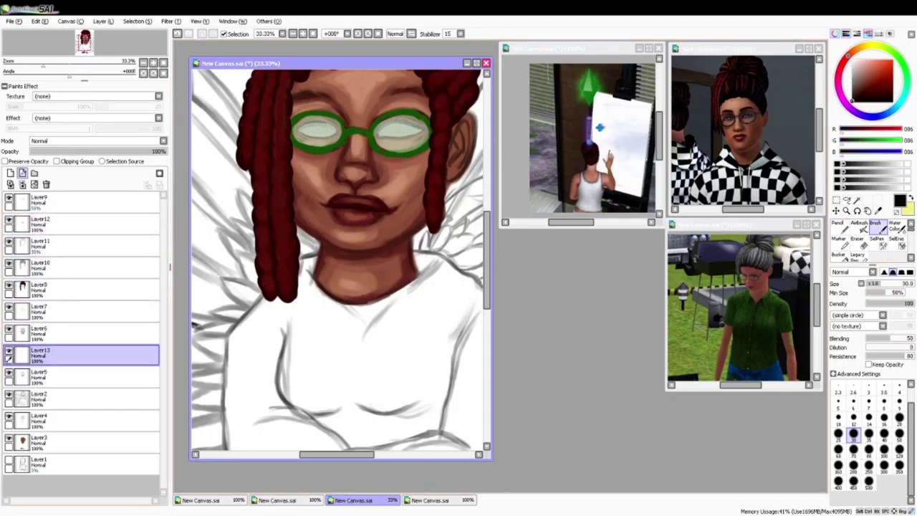
click(22, 172)
click(874, 94)
drag(426, 131, 411, 122)
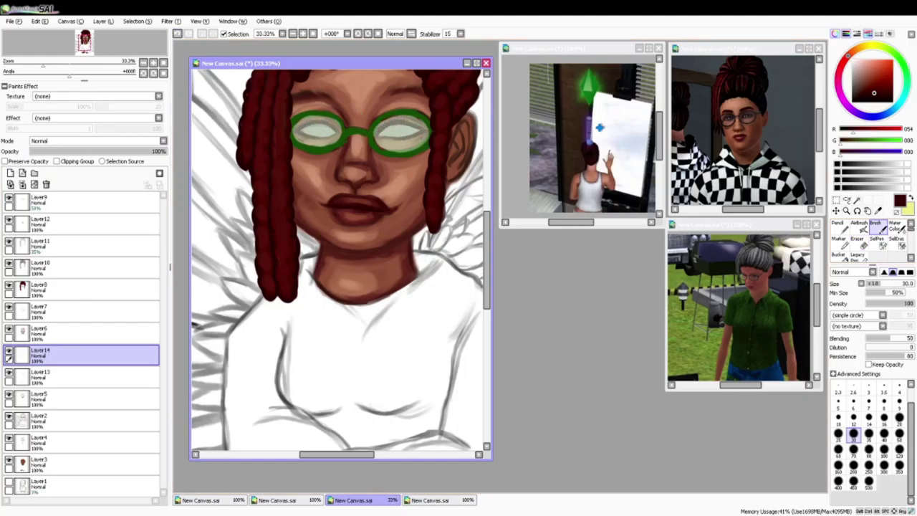
click(899, 435)
drag(320, 126, 323, 128)
drag(399, 126, 405, 131)
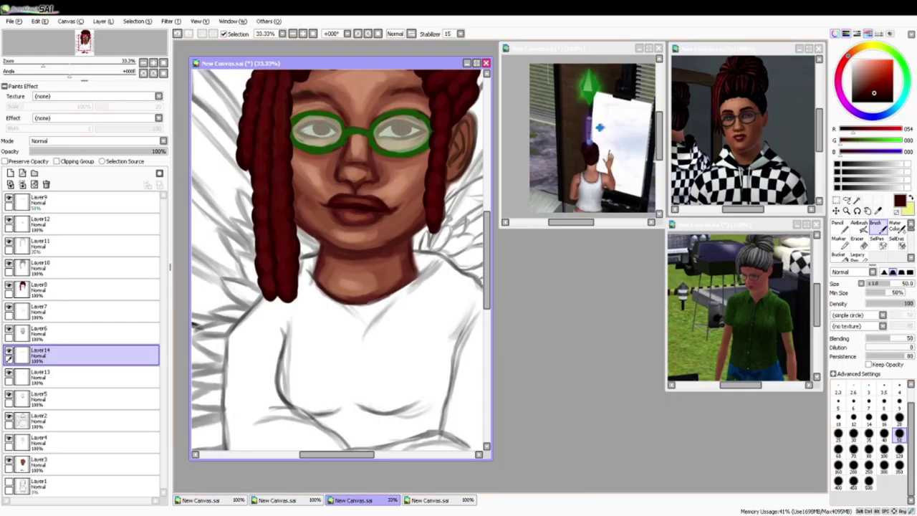
Move Layer14 to the top of the stack and draw black upper lash lines on both eyes with the Brush at sizes 14 and 16
click(845, 60)
click(876, 98)
click(869, 419)
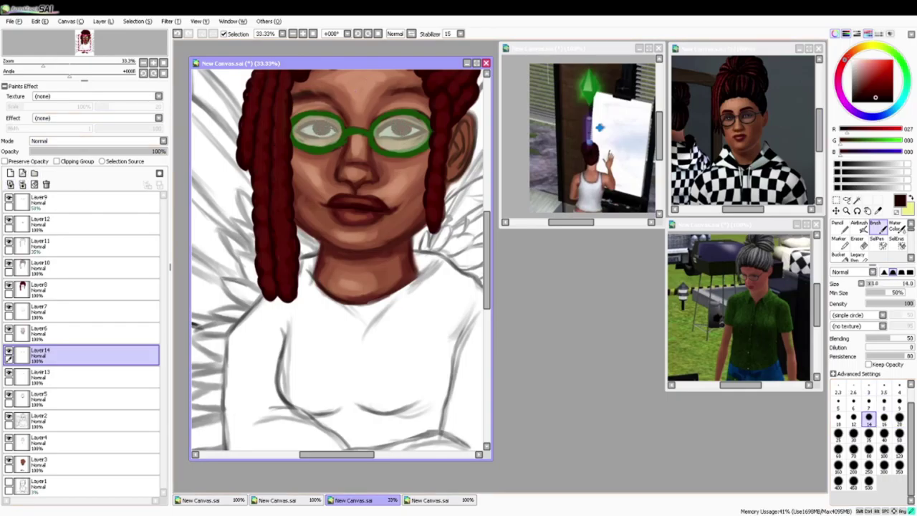
click(877, 102)
drag(79, 355, 78, 195)
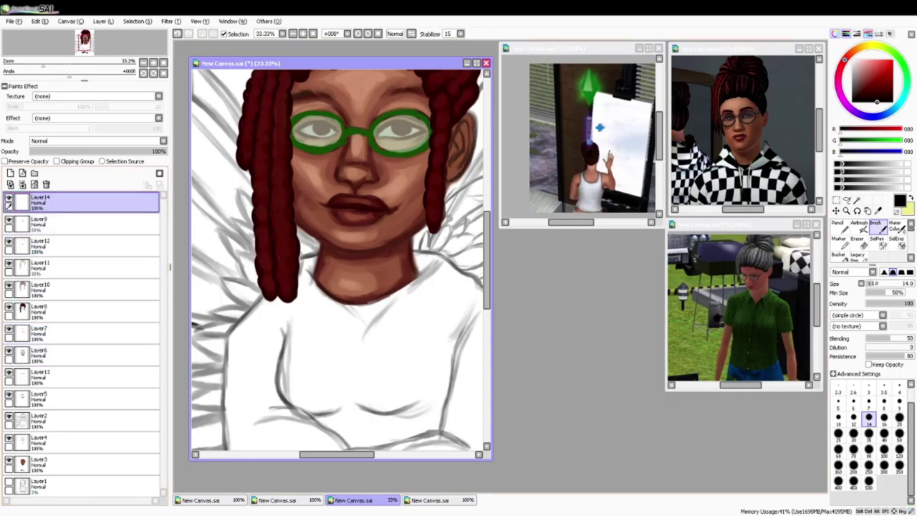
drag(338, 131, 305, 129)
key(bracketright)
drag(421, 128, 390, 126)
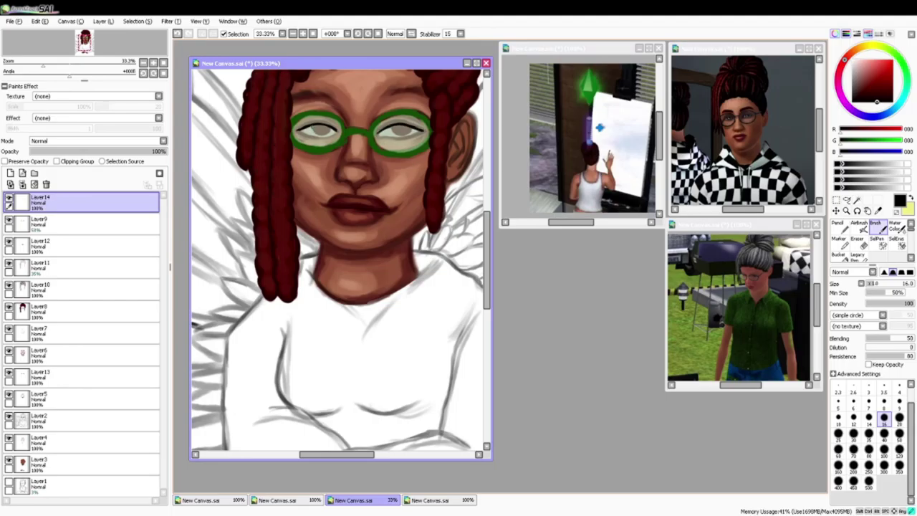
Add a black stroke to the eye on the left and set Layer14's opacity to 55%
drag(311, 125, 321, 134)
drag(95, 151, 104, 151)
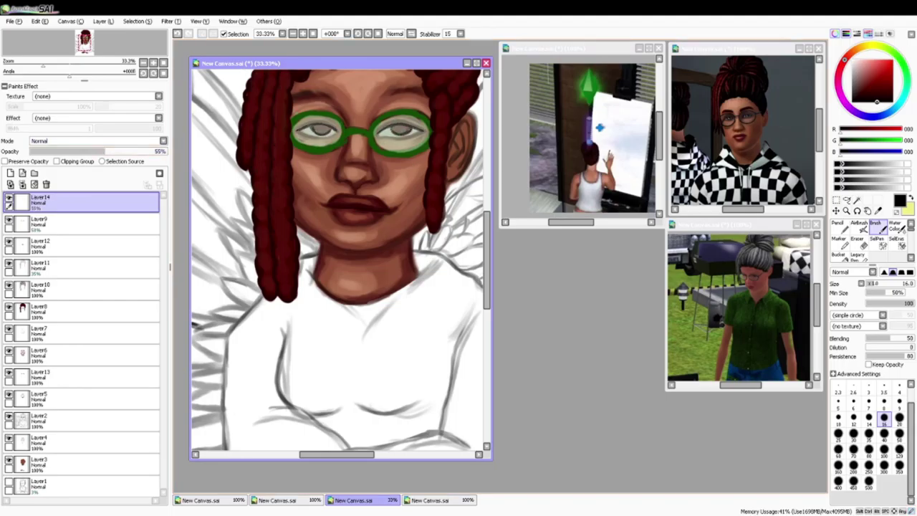
On a new layer, paint the left iris grey (RGB 141, 141, 141) using the Brush and set its size to 25
click(10, 173)
drag(853, 90, 852, 79)
drag(316, 127, 328, 126)
click(863, 243)
click(878, 227)
click(839, 435)
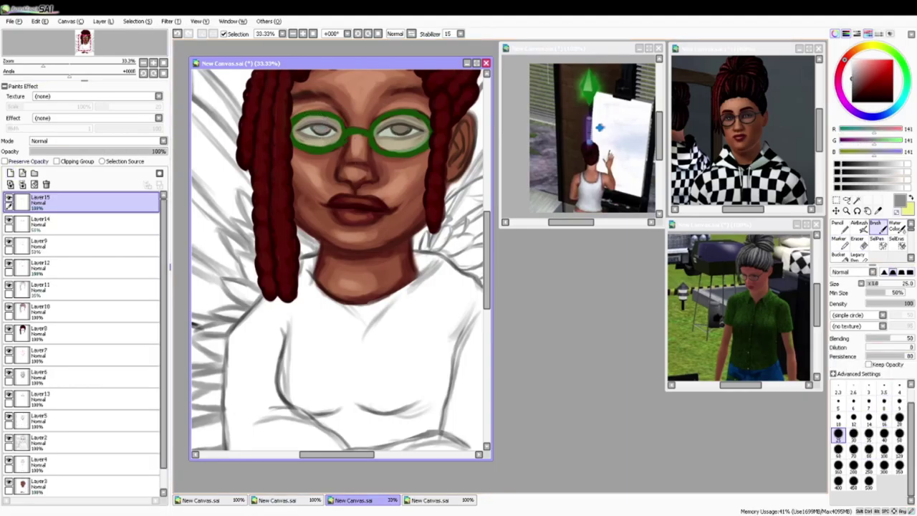
Paint the right iris bright green (RGB 49, 210, 35)
click(902, 60)
click(874, 60)
click(882, 68)
drag(403, 131, 408, 128)
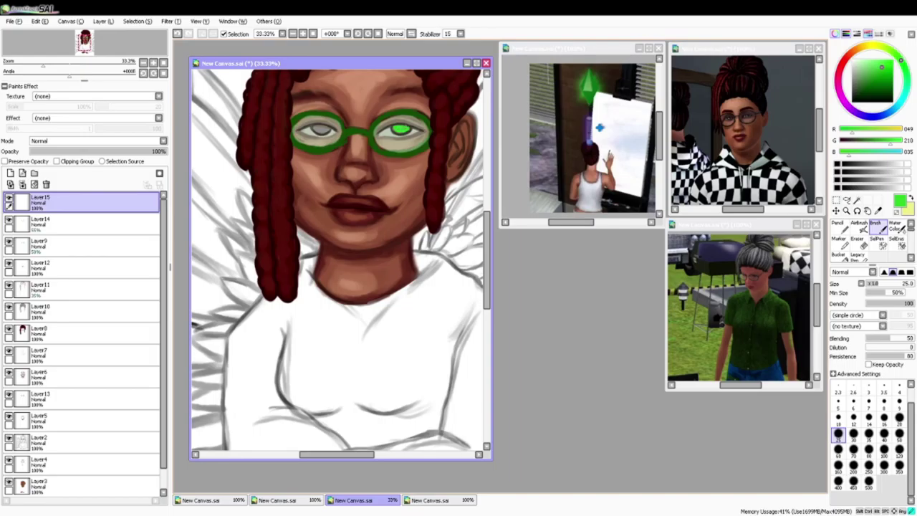
On a new layer, shade the right iris with dark and medium green using the Marker at size 16
click(878, 93)
click(839, 243)
click(10, 173)
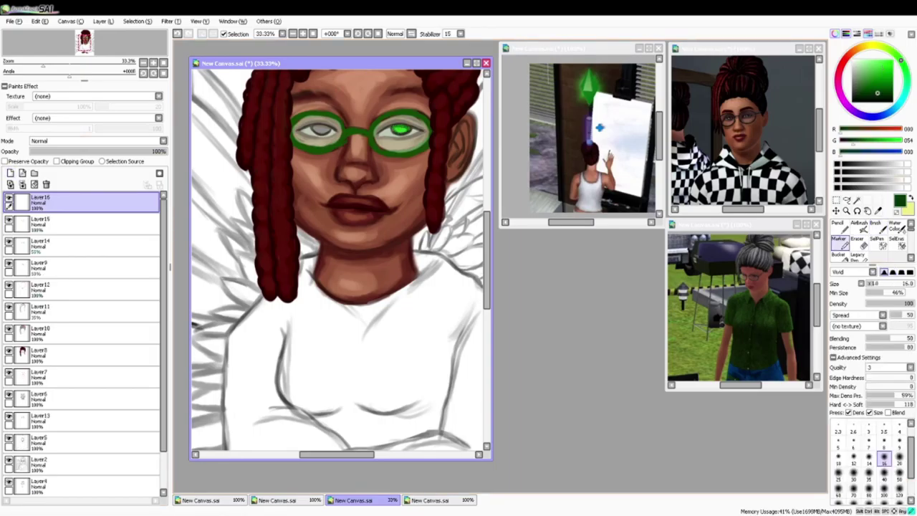
click(873, 79)
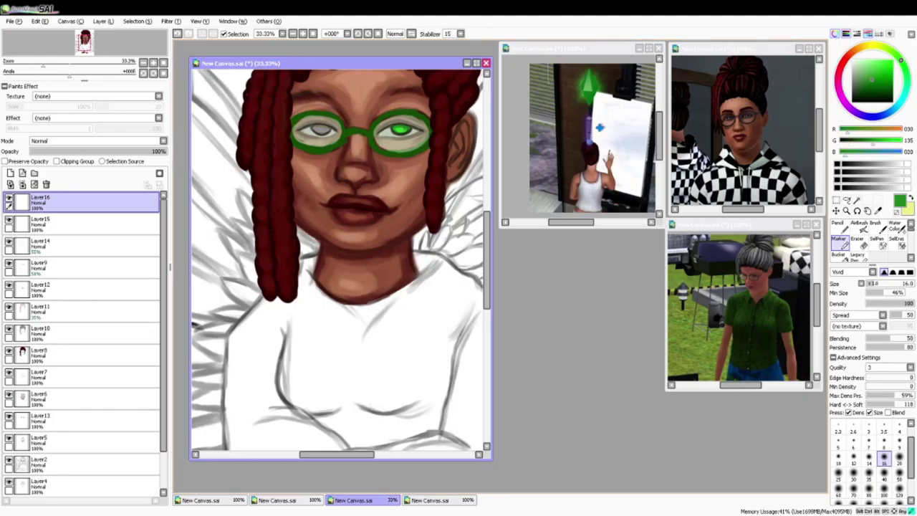
Shade the left iris with dark grey (RGB 51) and medium grey (RGB 102)
click(853, 94)
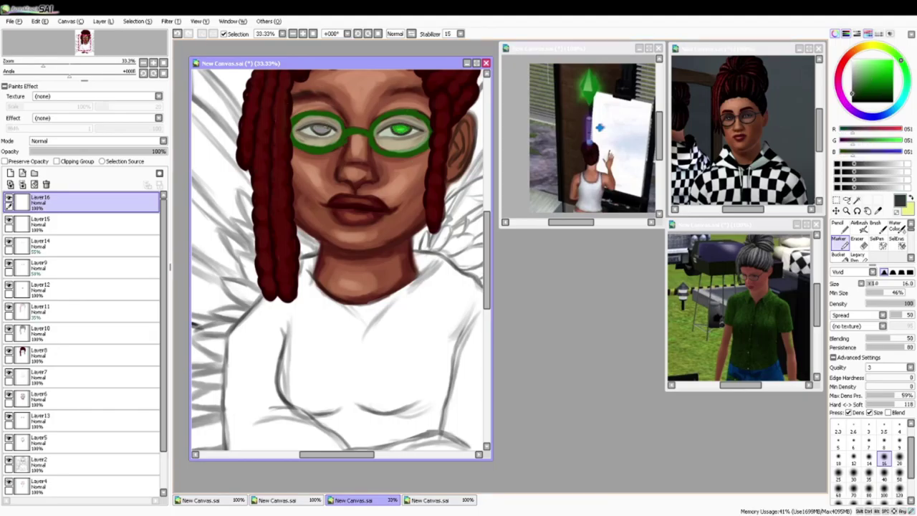
click(852, 85)
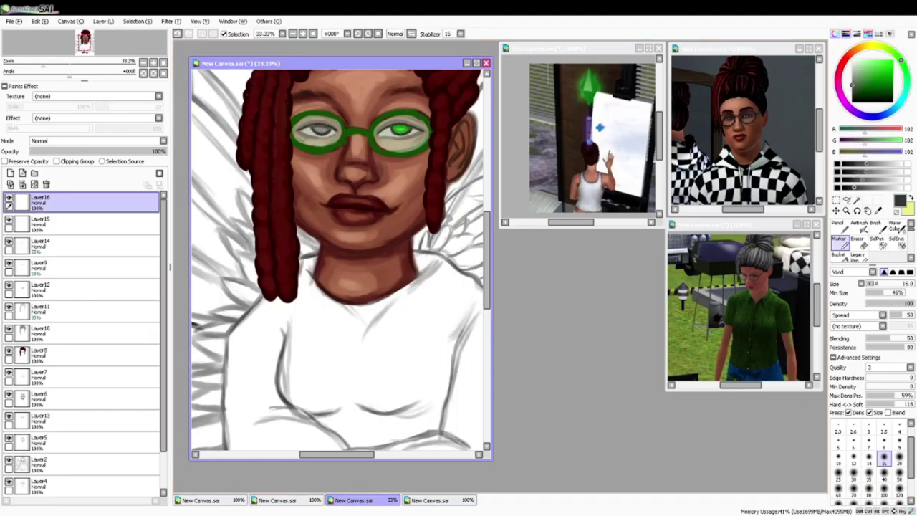
drag(323, 129, 326, 132)
On a new layer, add light grey (RGB 216) to the left iris and pale green (RGB 186, 255, 180) to the right iris
click(853, 67)
click(10, 174)
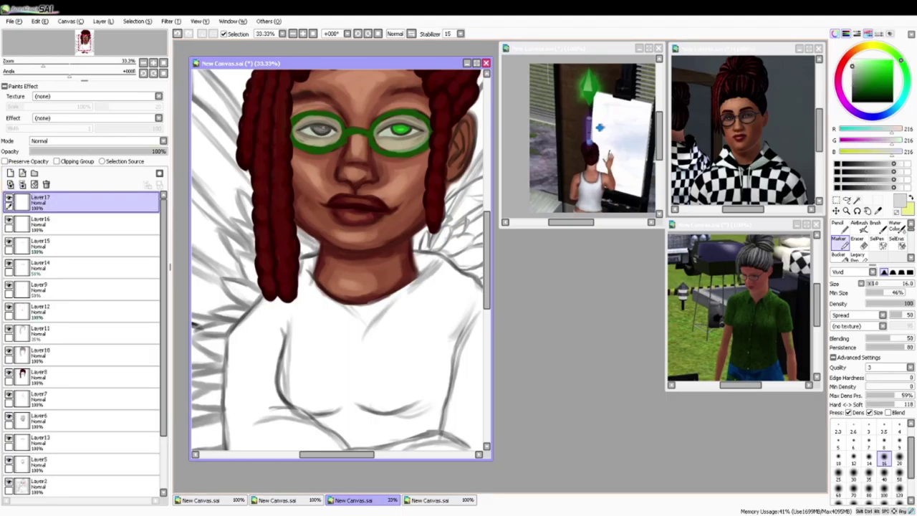
click(864, 61)
drag(397, 130, 405, 130)
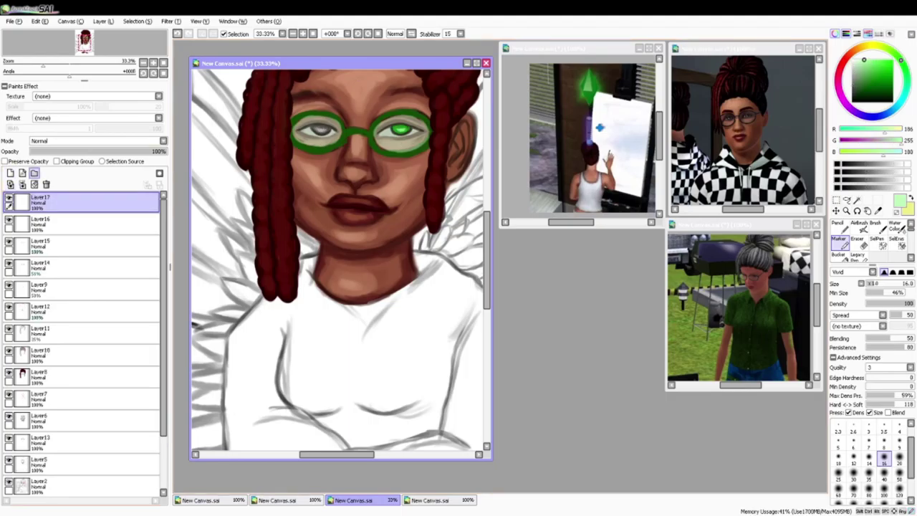
Paint black pupils in both irises and add a white highlight to the left eye with the Marker
click(865, 101)
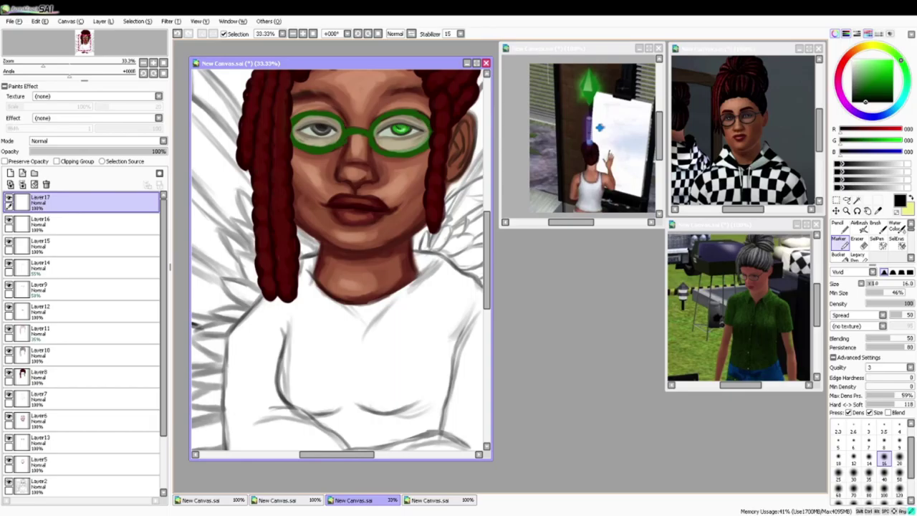
drag(322, 129, 326, 130)
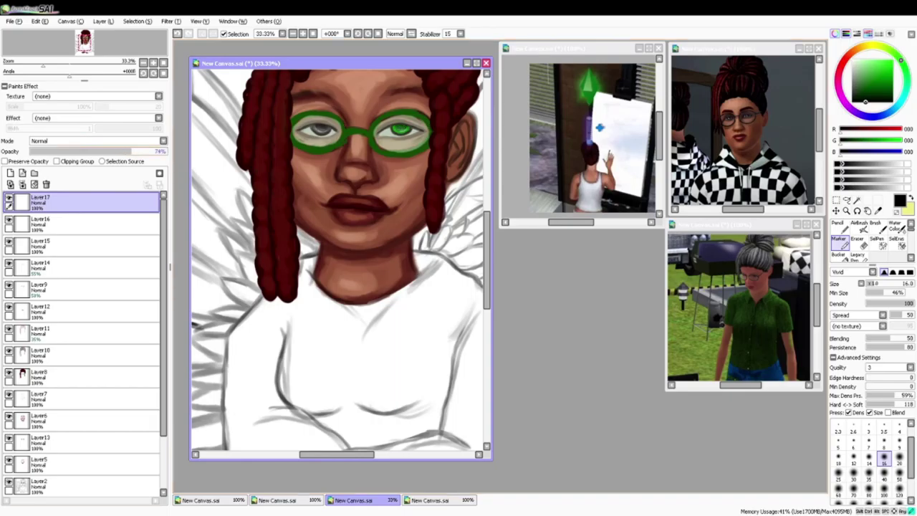
drag(400, 129, 403, 129)
click(853, 61)
click(316, 126)
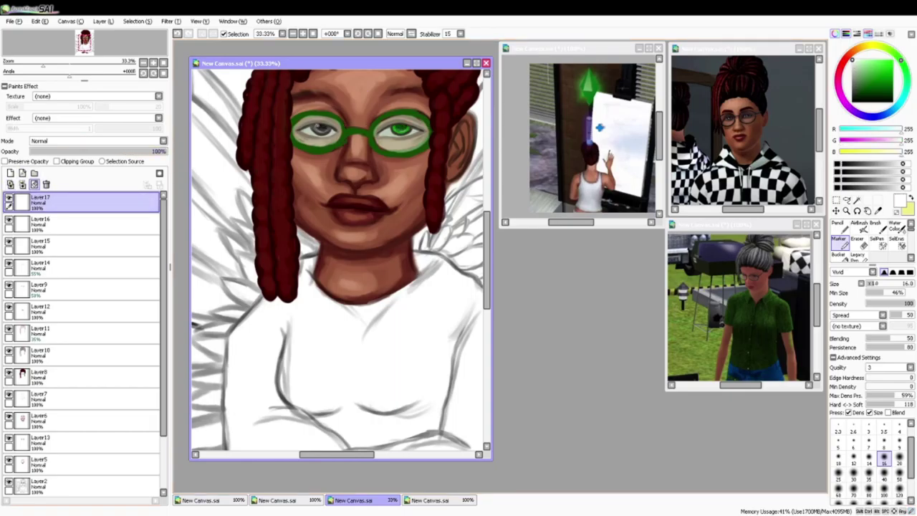
Sample dark green from the glasses and shade the frames around both lenses with the Brush at size 40
key(b)
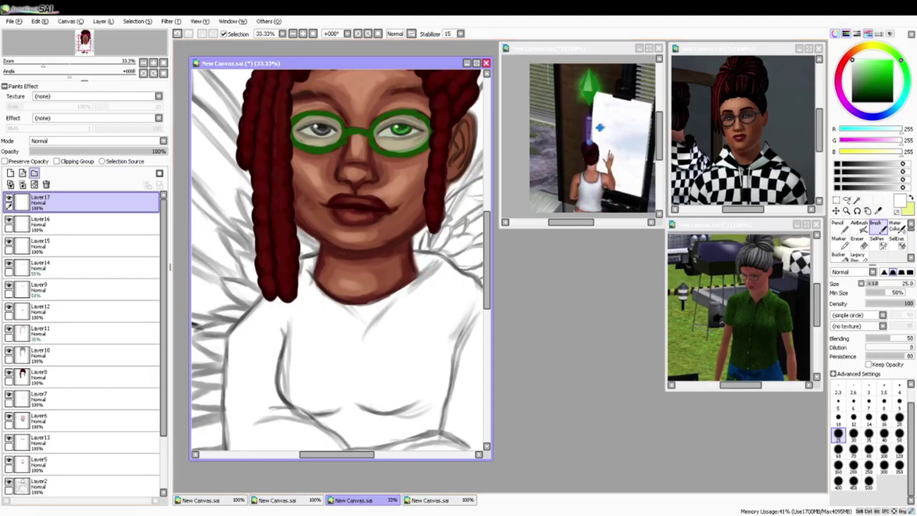
alt+click(429, 129)
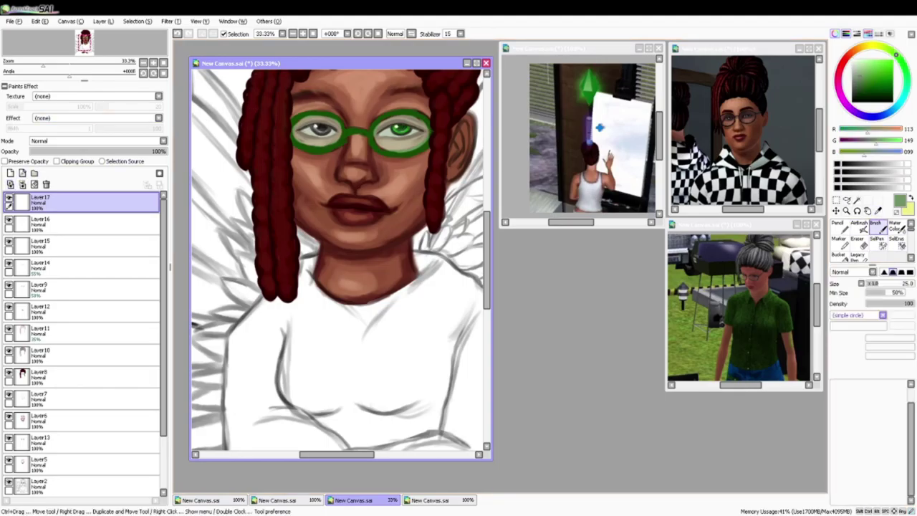
key(bracketright)
key(bracketright)
key(bracketright)
alt+click(399, 115)
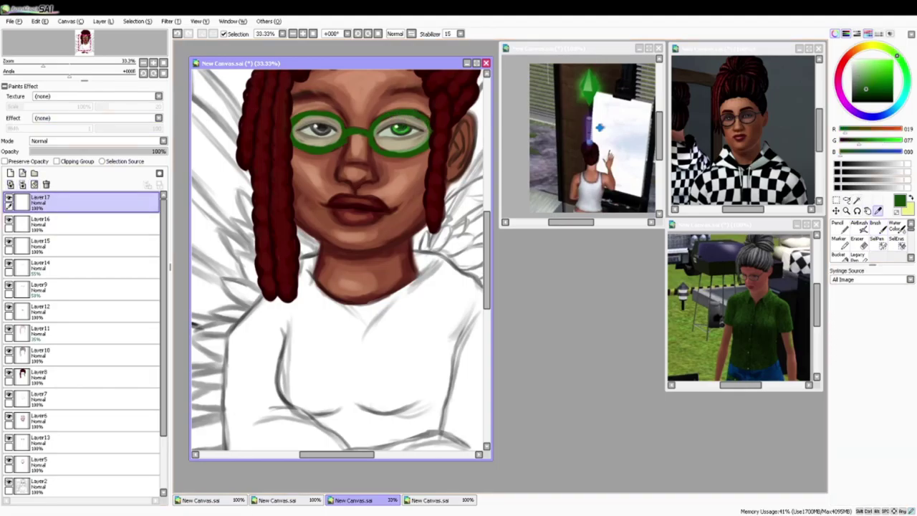
mouse_move(374, 123)
mouse_down()
mouse_move(400, 153)
mouse_move(424, 144)
mouse_up()
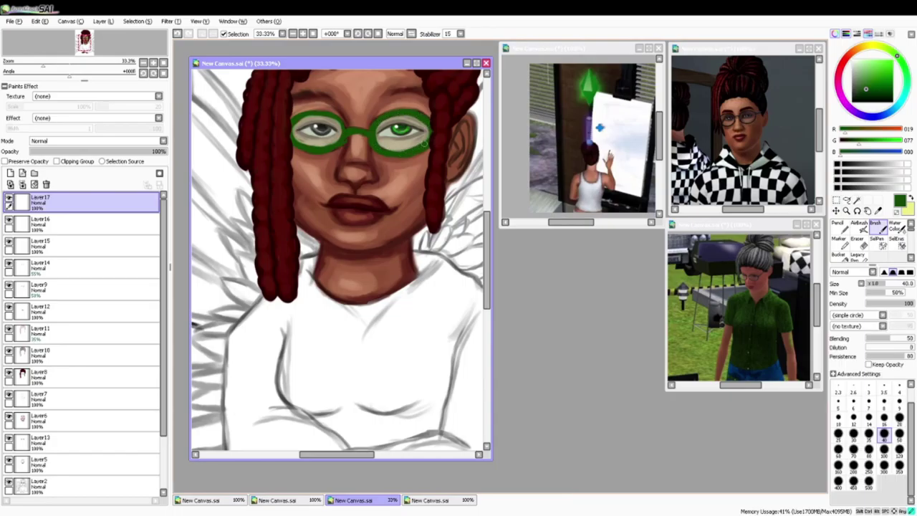
key(ctrl+z)
mouse_move(340, 133)
mouse_down()
mouse_move(331, 116)
mouse_move(293, 135)
mouse_up()
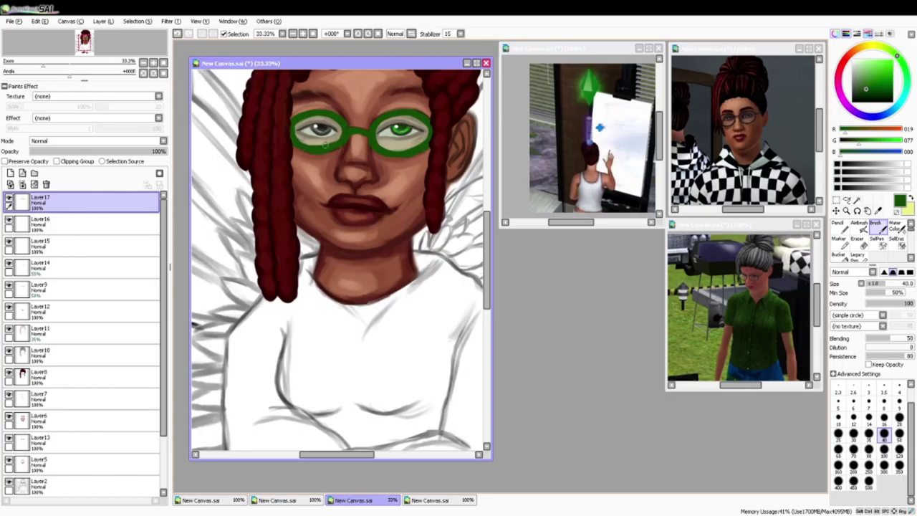
Choose a bright green (RGB 83, 180, 52) and create a new layer placed directly beneath Layer3
key(ctrl+minus)
drag(866, 80, 874, 72)
click(11, 174)
drag(86, 202, 86, 477)
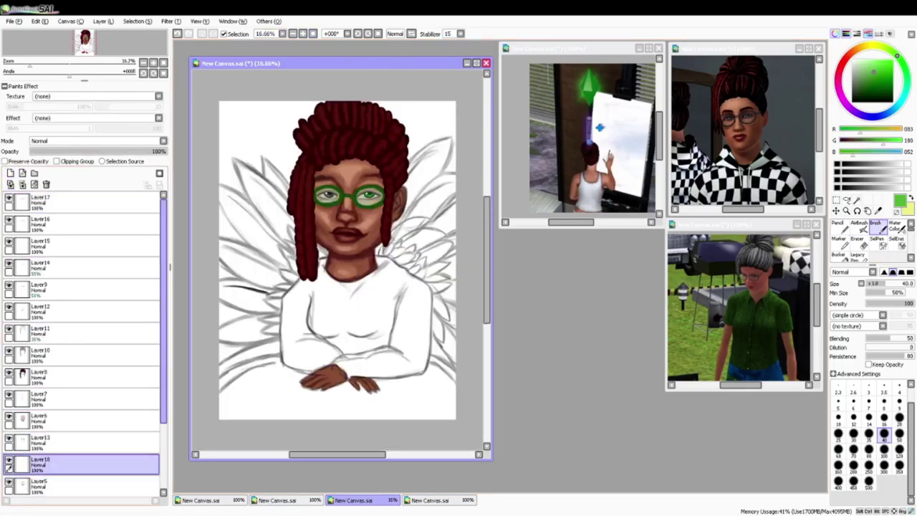
scroll(82, 358, down, 3)
drag(86, 378, 86, 472)
Fill the left wing's feathers with the bright green using the Brush at size 80
mouse_move(288, 189)
mouse_down()
mouse_move(263, 158)
mouse_move(287, 194)
mouse_up()
click(869, 451)
mouse_move(270, 177)
mouse_down()
mouse_move(288, 197)
mouse_move(286, 188)
mouse_up()
mouse_move(283, 197)
mouse_down()
mouse_move(245, 166)
mouse_move(252, 203)
mouse_move(284, 210)
mouse_move(312, 259)
mouse_move(261, 194)
mouse_up()
drag(308, 261, 222, 195)
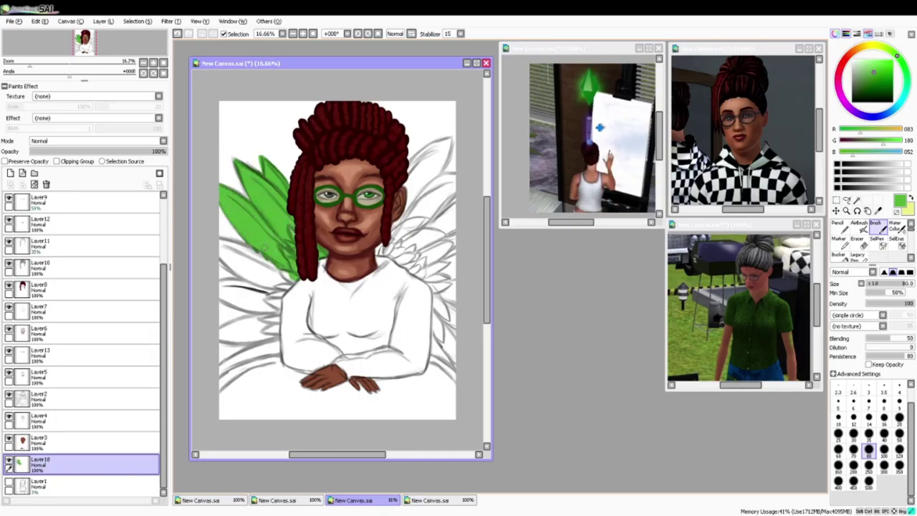
mouse_move(264, 243)
mouse_down()
mouse_move(222, 240)
mouse_move(229, 272)
mouse_move(280, 265)
mouse_move(229, 279)
mouse_move(290, 287)
mouse_move(273, 306)
mouse_move(222, 282)
mouse_move(261, 298)
mouse_move(282, 337)
mouse_move(219, 319)
mouse_move(265, 341)
mouse_move(263, 321)
mouse_move(265, 358)
mouse_move(219, 369)
mouse_up()
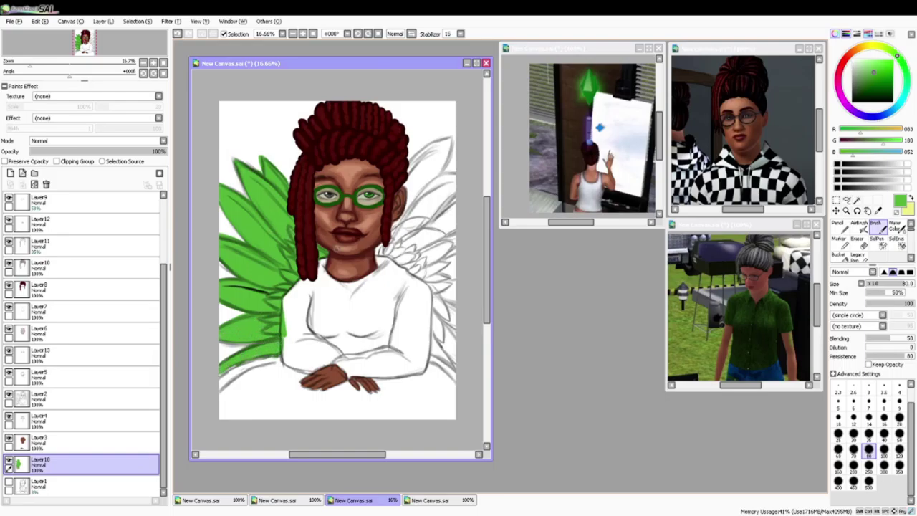
Paint the upper feathers of the right wing yellow-green (RGB 136, 186, 65) with the Brush at size 80
key(e)
key(b)
click(872, 71)
mouse_move(437, 148)
mouse_down()
mouse_move(407, 187)
mouse_move(380, 262)
mouse_move(427, 183)
mouse_up()
drag(451, 135, 414, 208)
drag(455, 171, 420, 230)
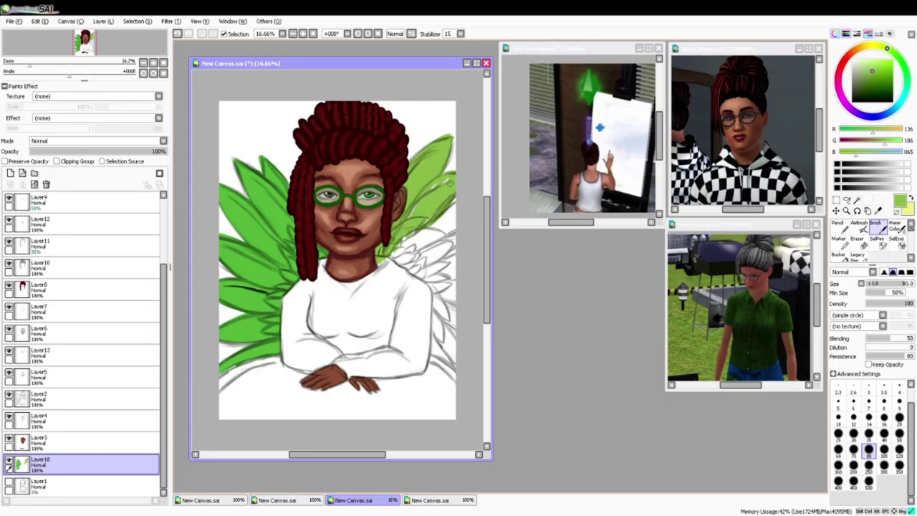
Fill the right wing's remaining lower feathers yellow-green and erase the paint spilling onto the shoulder with the Eraser at size 80
click(367, 34)
mouse_move(353, 322)
mouse_down()
mouse_move(364, 369)
mouse_move(382, 381)
mouse_move(353, 381)
mouse_up()
mouse_move(346, 344)
mouse_down()
mouse_move(328, 382)
mouse_move(298, 392)
mouse_up()
mouse_move(334, 327)
mouse_down()
mouse_move(321, 358)
mouse_move(294, 375)
mouse_move(291, 367)
mouse_move(274, 393)
mouse_up()
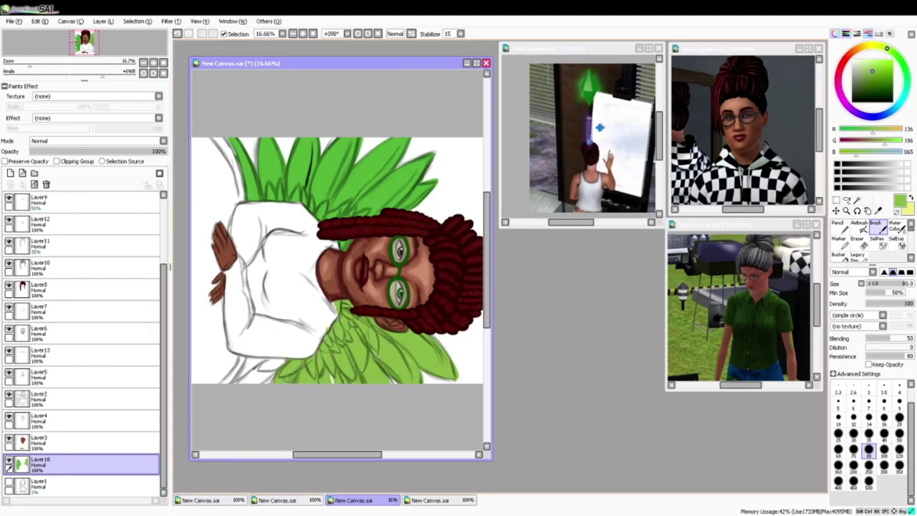
mouse_move(278, 367)
mouse_down()
mouse_move(247, 381)
mouse_move(264, 367)
mouse_move(263, 383)
mouse_move(242, 381)
mouse_up()
click(378, 34)
mouse_move(434, 341)
mouse_down()
mouse_move(446, 362)
mouse_move(435, 353)
mouse_up()
click(858, 244)
drag(384, 256, 381, 260)
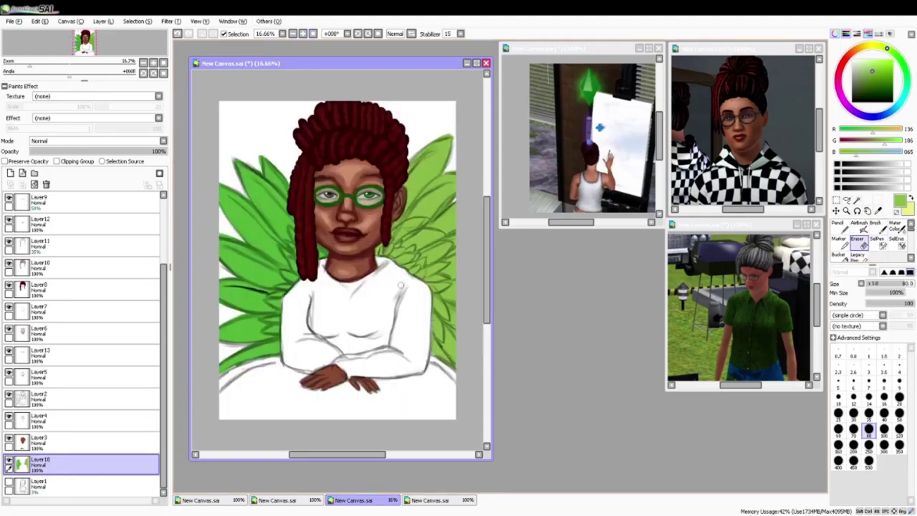
On a new layer at 39% opacity, shade the inner feathers of the right wing darker green with the Brush at size 80
click(893, 53)
click(875, 79)
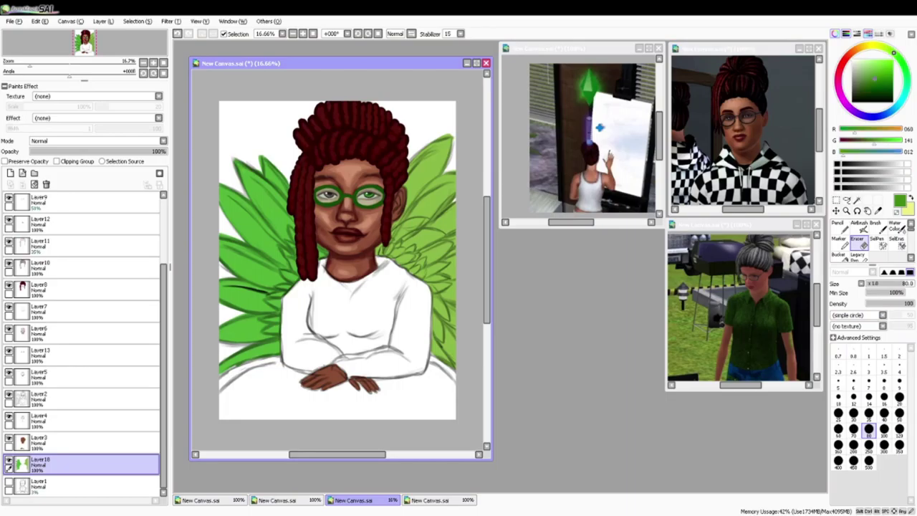
click(877, 227)
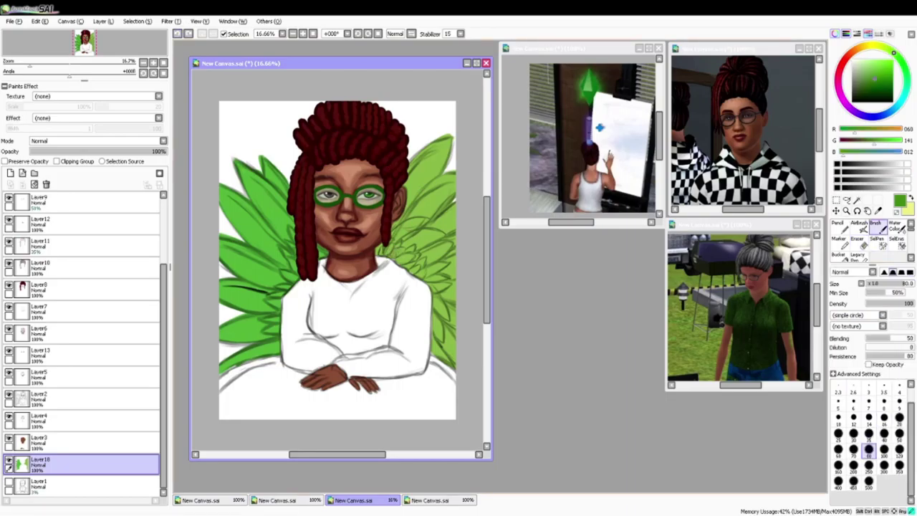
click(10, 174)
mouse_move(403, 258)
mouse_down()
mouse_move(381, 255)
mouse_move(412, 250)
mouse_move(424, 276)
mouse_move(448, 290)
mouse_move(449, 258)
mouse_move(435, 247)
mouse_up()
click(83, 151)
mouse_move(416, 249)
mouse_down()
mouse_move(442, 235)
mouse_move(423, 223)
mouse_up()
mouse_move(434, 296)
mouse_down()
mouse_move(445, 317)
mouse_move(441, 344)
mouse_up()
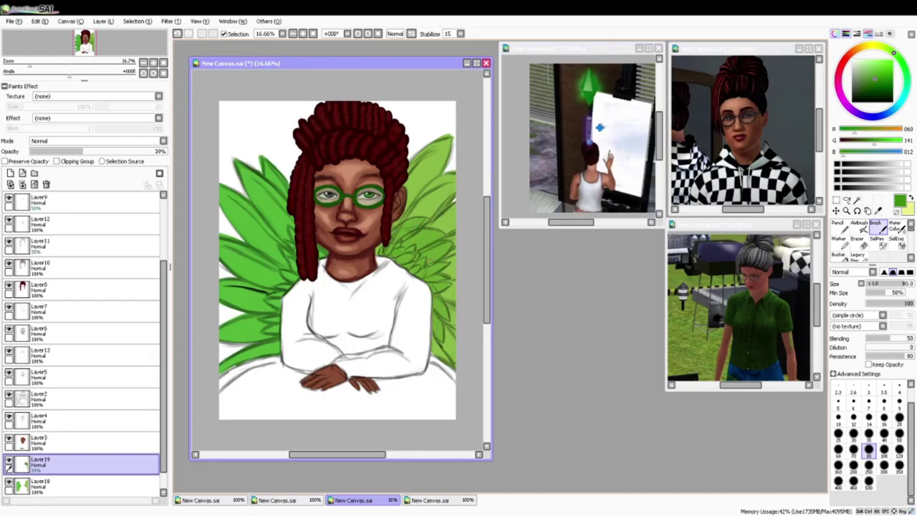
Sample a green from beside the left lock and shade the left wing's inner feathers along the locks and shoulder
right_click(289, 253)
mouse_move(317, 258)
mouse_down()
mouse_move(324, 246)
mouse_move(290, 231)
mouse_up()
mouse_move(296, 261)
mouse_down()
mouse_move(286, 241)
mouse_move(282, 249)
mouse_up()
mouse_move(297, 280)
mouse_down()
mouse_move(282, 269)
mouse_move(271, 330)
mouse_up()
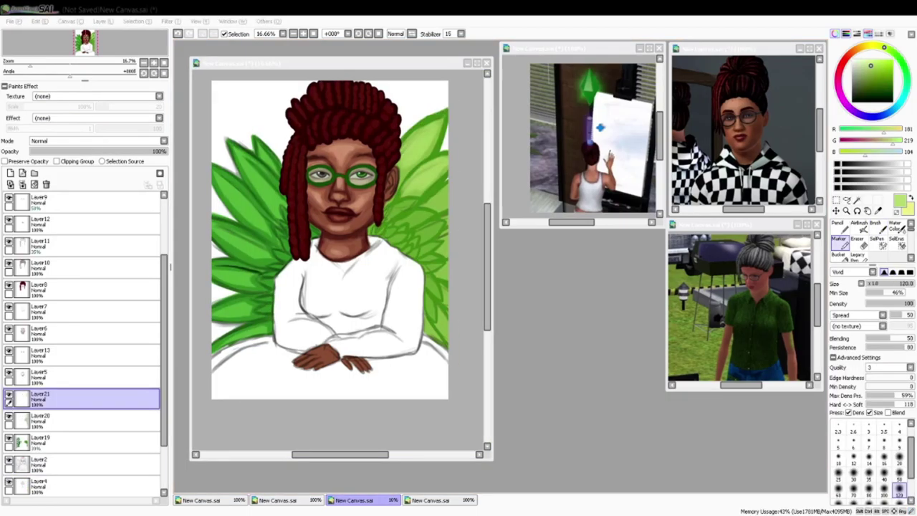
Paint light yellow-green (RGB 181, 219, 104) highlights over the right wing on Layer21 with the Marker at size 120
key(alt+Tab)
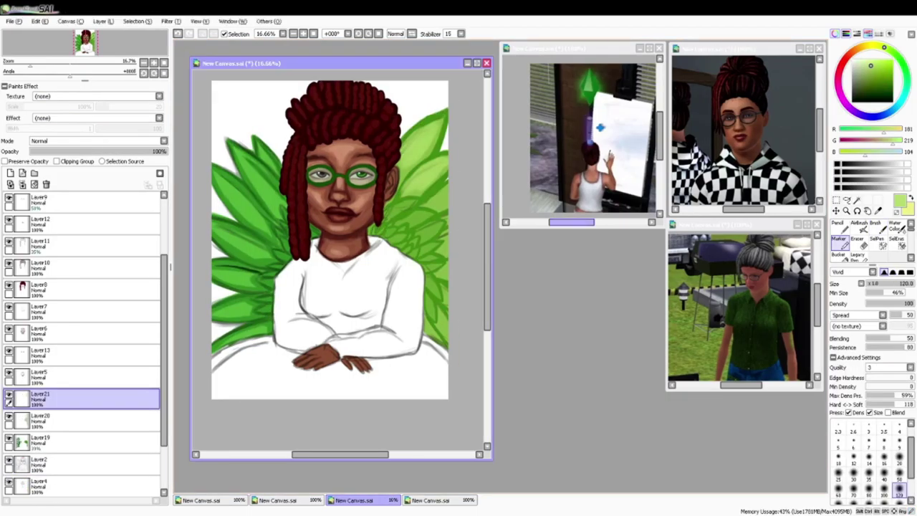
mouse_move(454, 186)
mouse_down()
mouse_move(433, 205)
mouse_move(446, 250)
mouse_up()
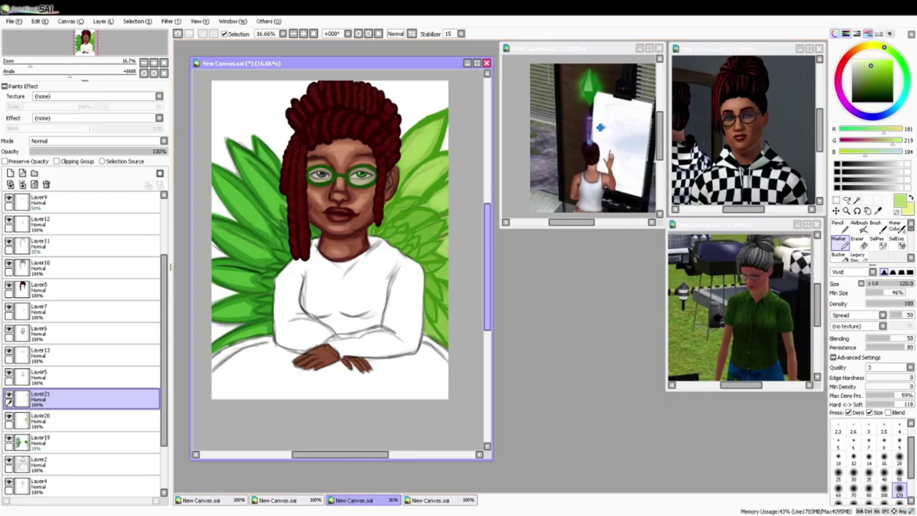
key(alt+Tab)
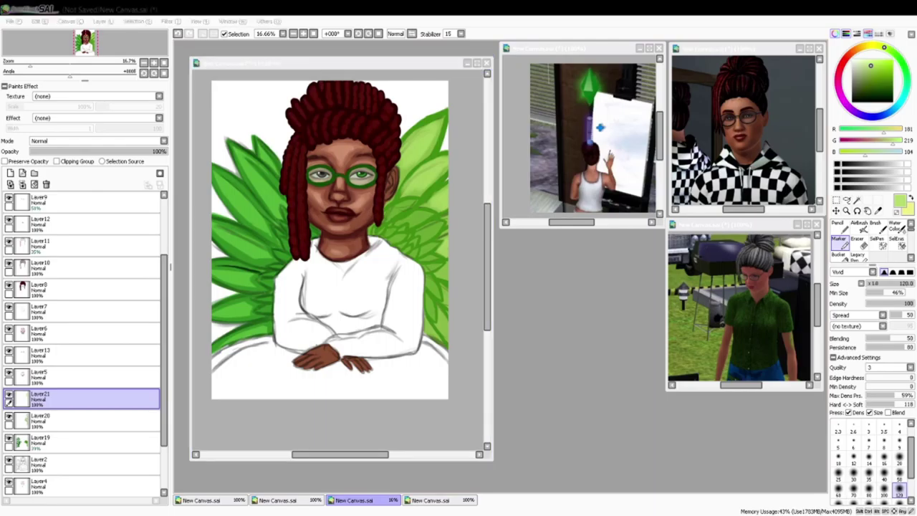
key(alt+Tab)
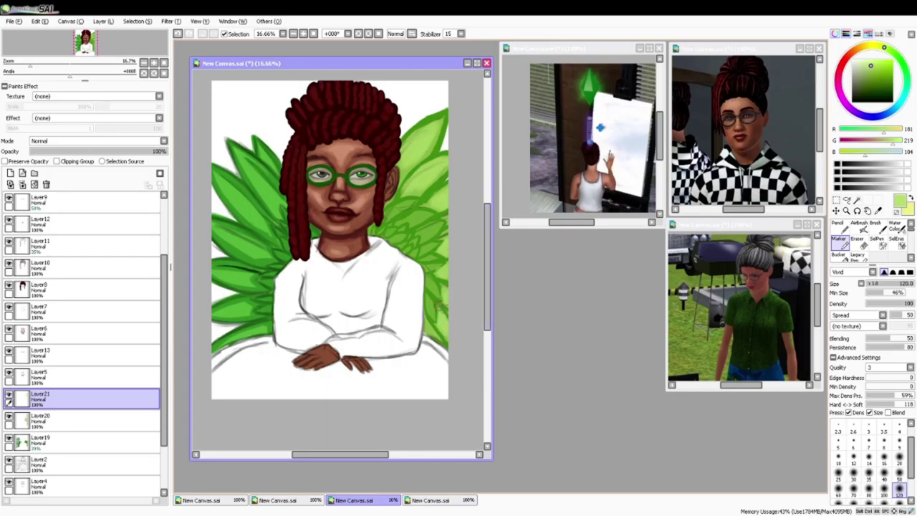
Highlight the right wing's individual feathers with the Marker at size 60 and set Layer21's opacity to 92%
key(bracketleft)
key(bracketleft)
key(bracketleft)
key(bracketleft)
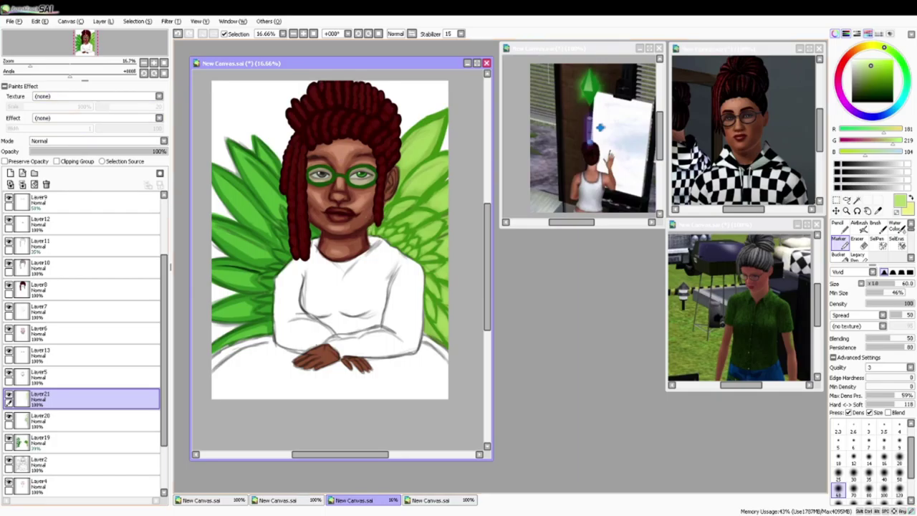
mouse_move(154, 151)
mouse_down()
mouse_move(140, 152)
mouse_move(156, 152)
mouse_up()
click(888, 48)
click(873, 72)
click(869, 475)
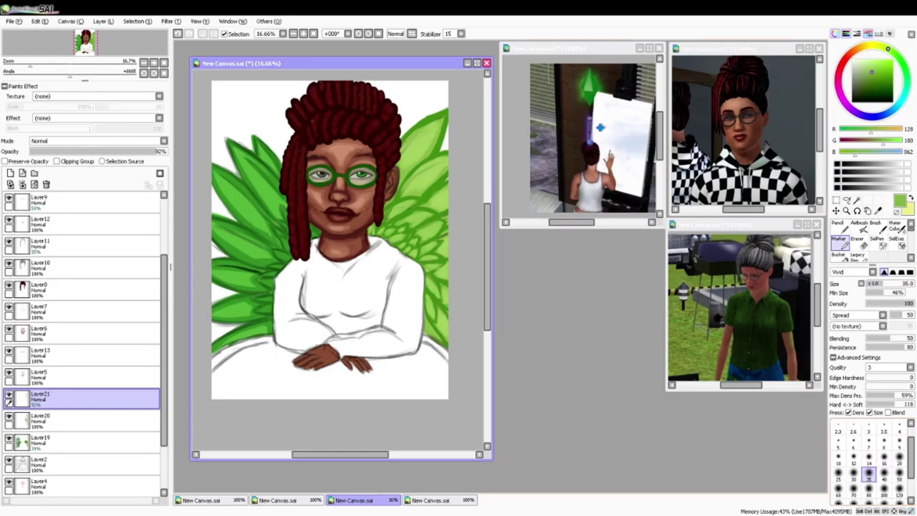
click(899, 474)
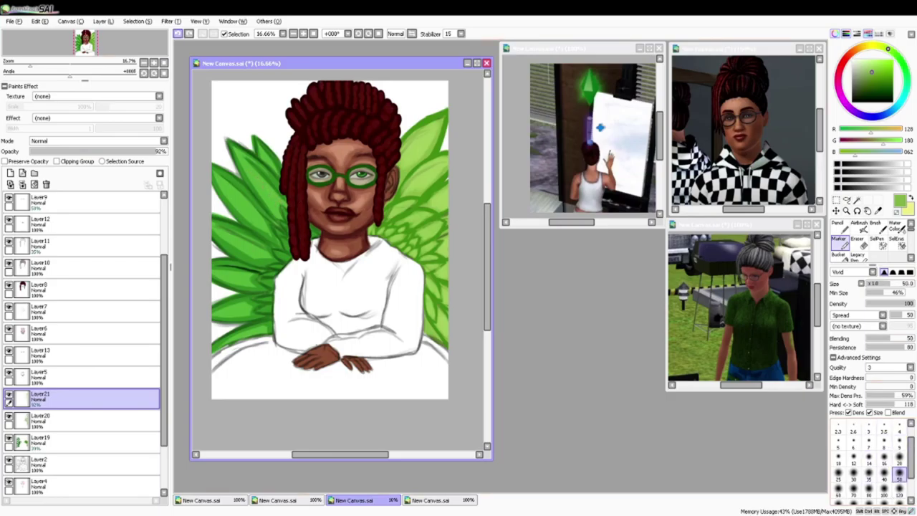
Highlight the left wing's upper feathers on Layer21 in light green (RGB 124, 213, 95) with the Brush at sizes 120 and 35
click(878, 211)
click(253, 179)
click(877, 227)
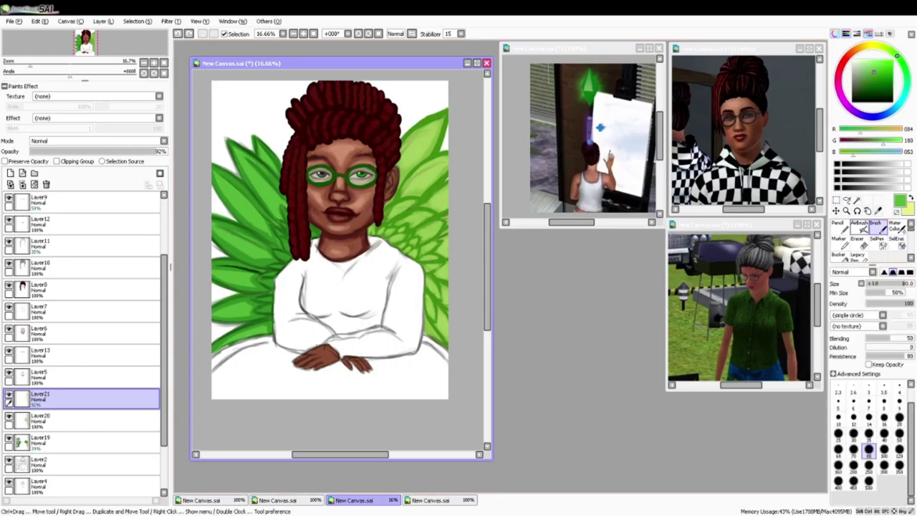
click(872, 67)
click(899, 450)
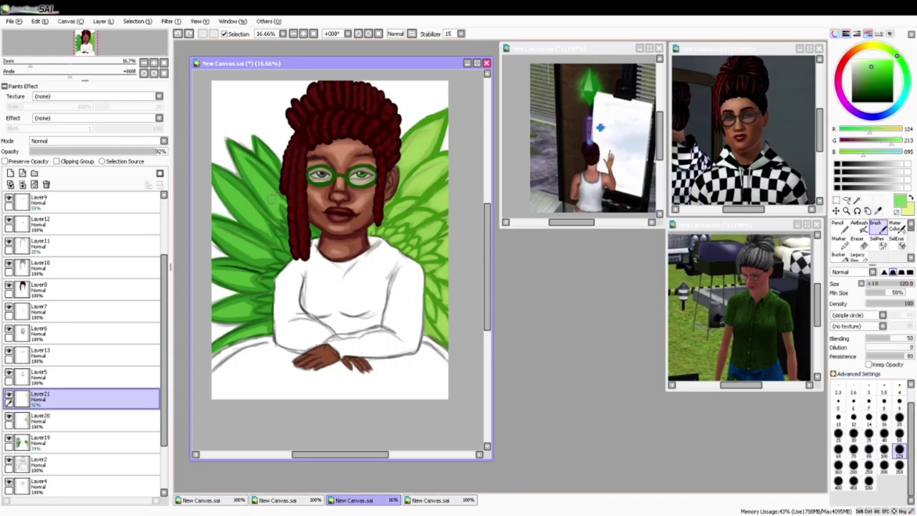
mouse_move(270, 193)
mouse_down()
mouse_move(278, 214)
mouse_move(234, 150)
mouse_up()
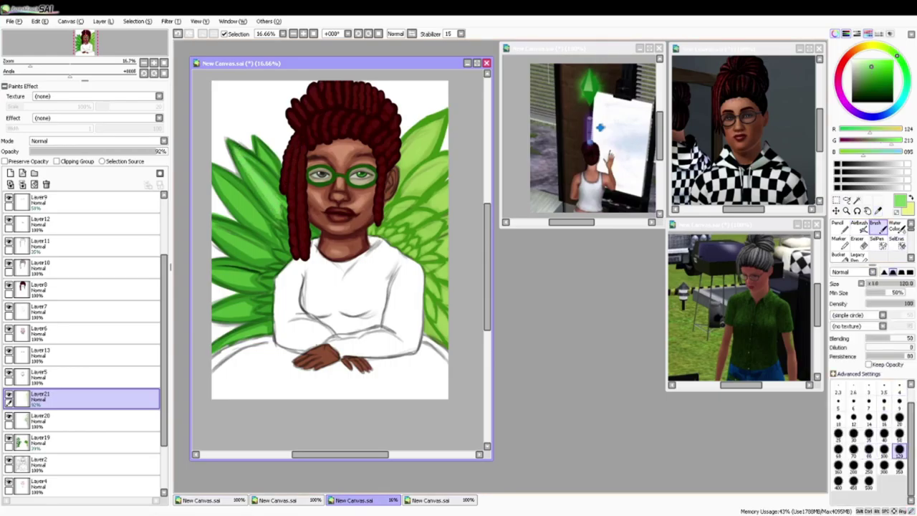
click(869, 433)
drag(275, 181, 259, 164)
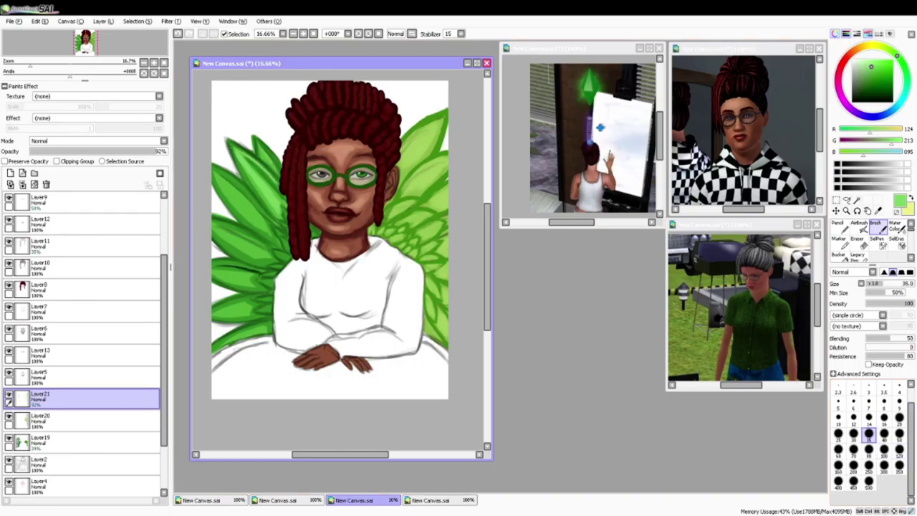
Build up the light green highlights on the left wing's upper and side feathers, varying the Brush size between 40 and 100
click(899, 434)
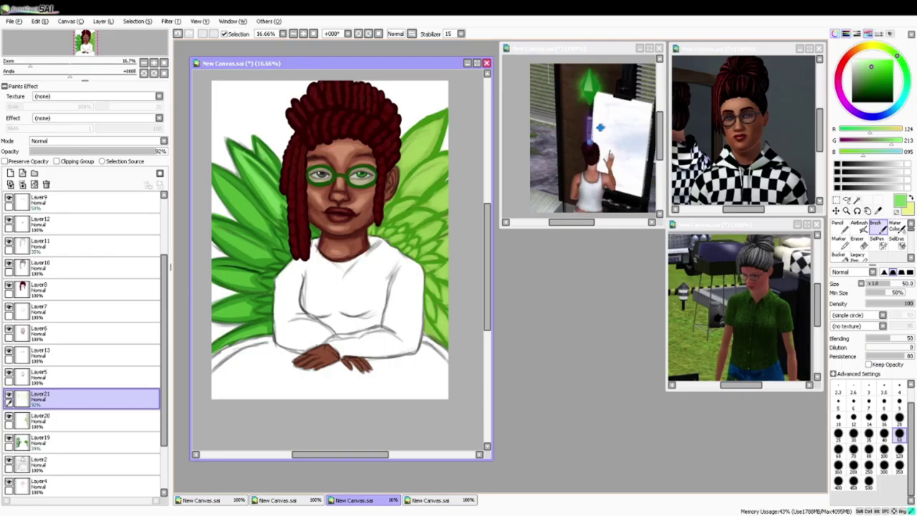
click(868, 450)
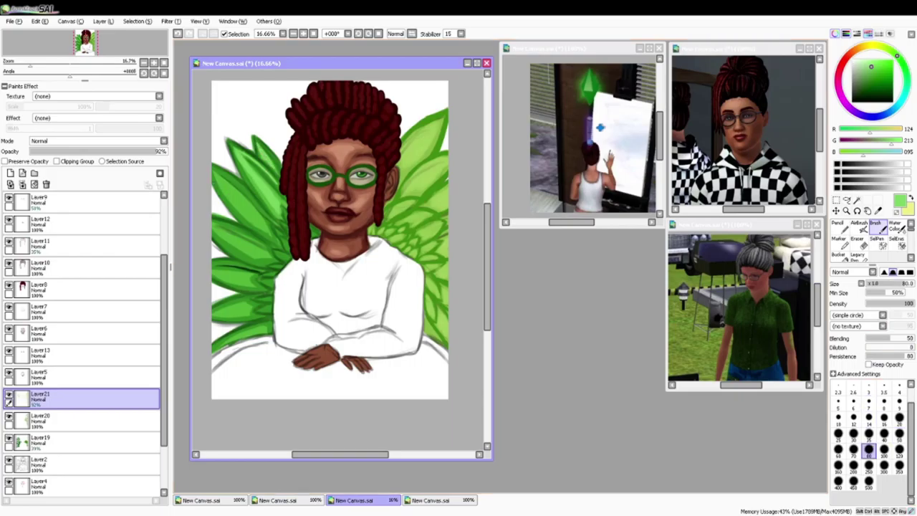
click(853, 449)
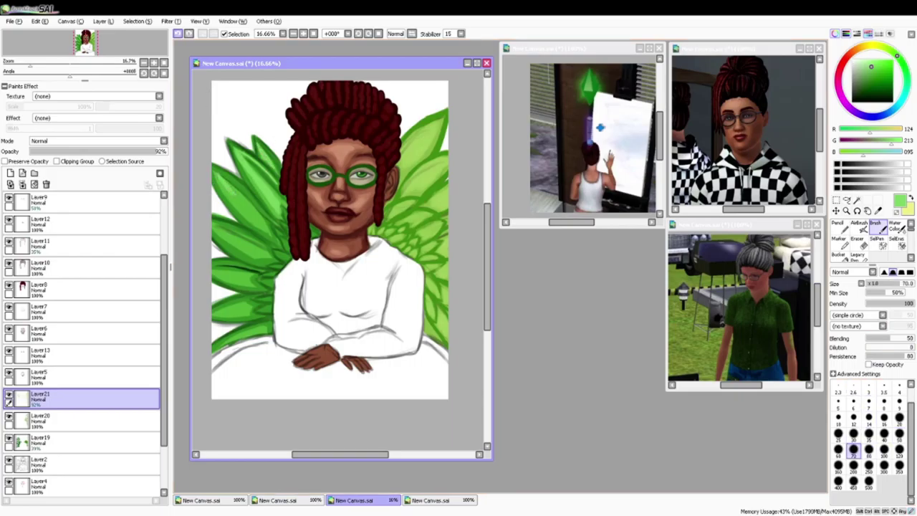
click(884, 450)
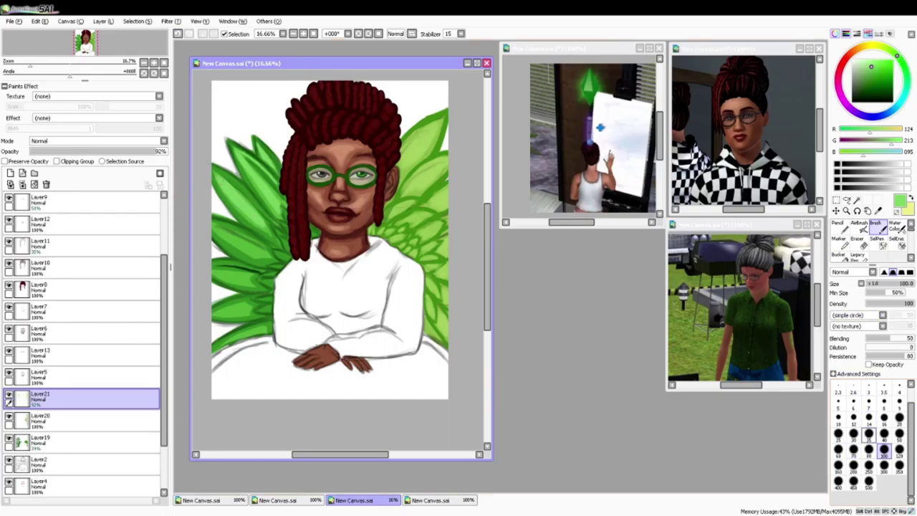
click(885, 433)
click(868, 450)
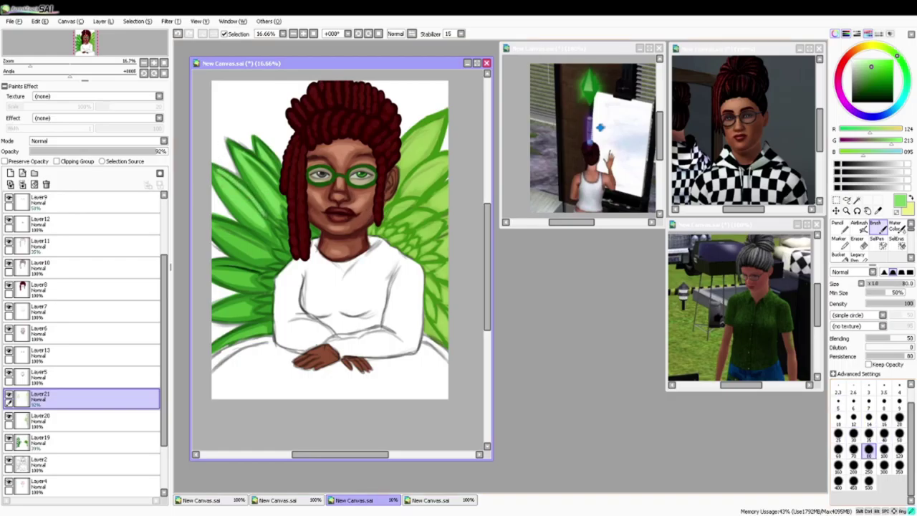
Highlight the left wing's middle and lower feathers in the same light green with the Brush at sizes 50, 80 and 120
click(900, 433)
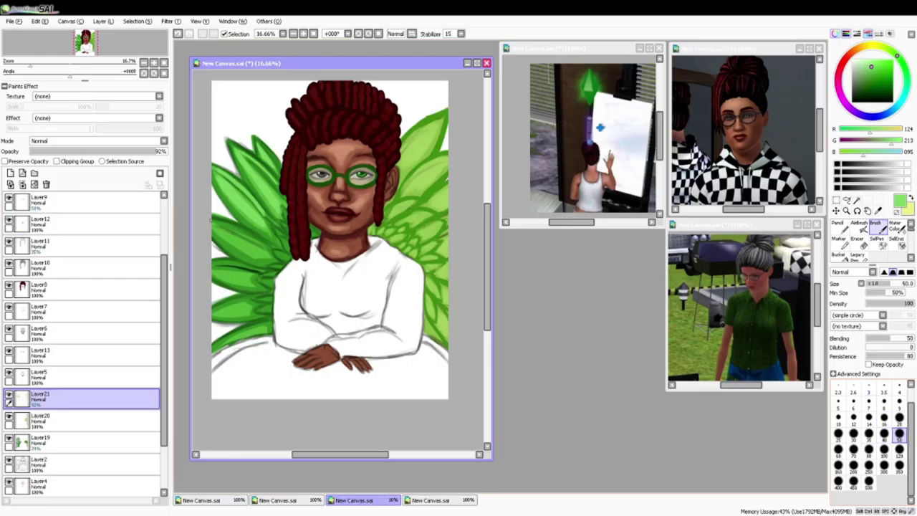
click(868, 450)
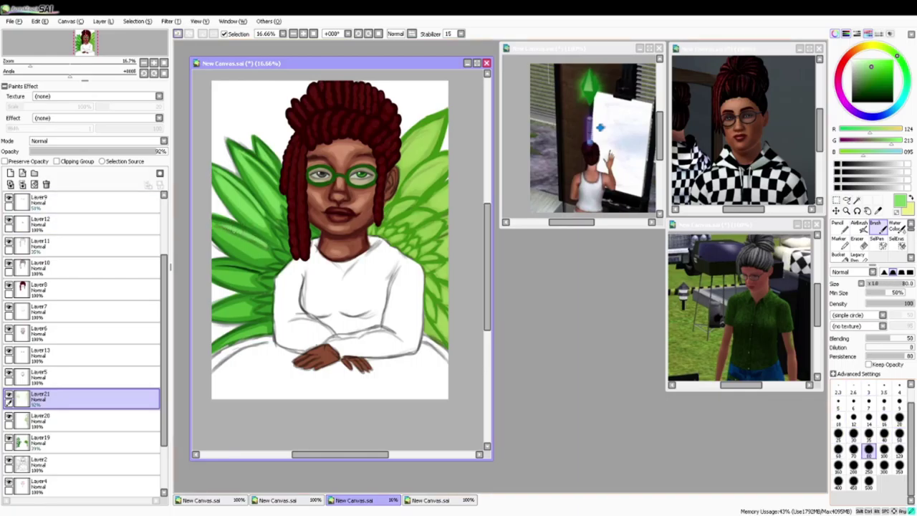
click(900, 450)
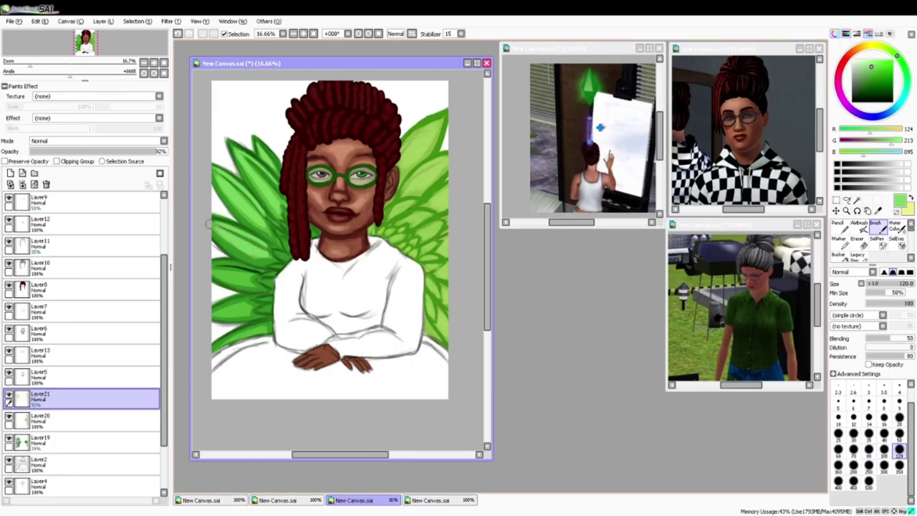
click(869, 449)
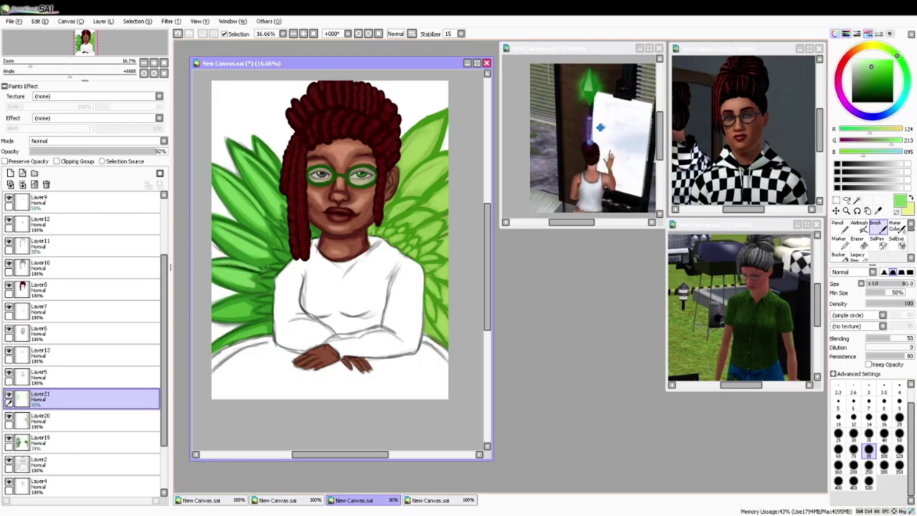
click(899, 449)
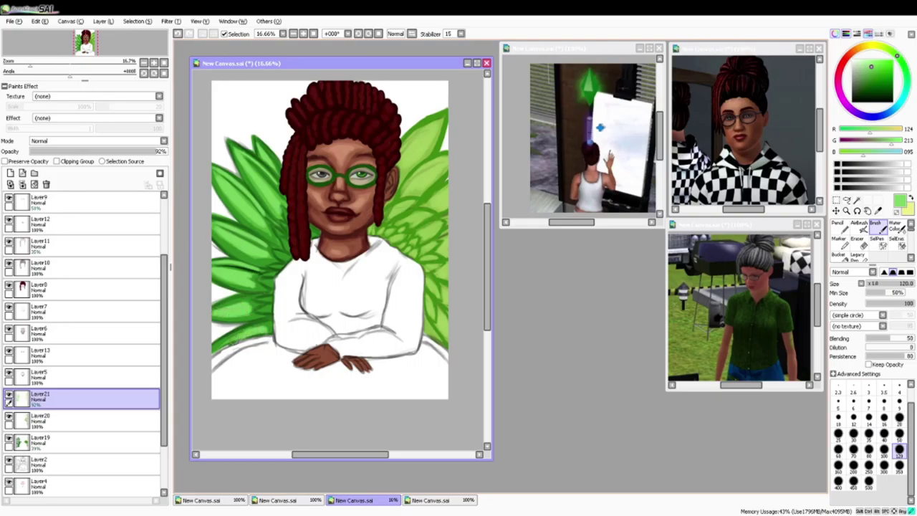
Set Layer21's opacity to 89% and touch up the feathers beside the left sleeve with the Brush at sizes 40 and 70
drag(153, 151, 144, 152)
click(152, 151)
click(884, 435)
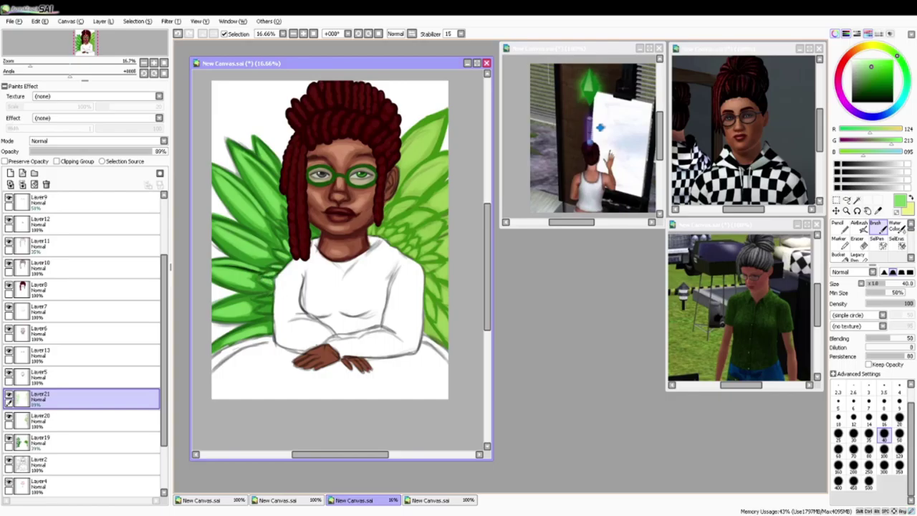
click(853, 451)
drag(272, 298, 264, 308)
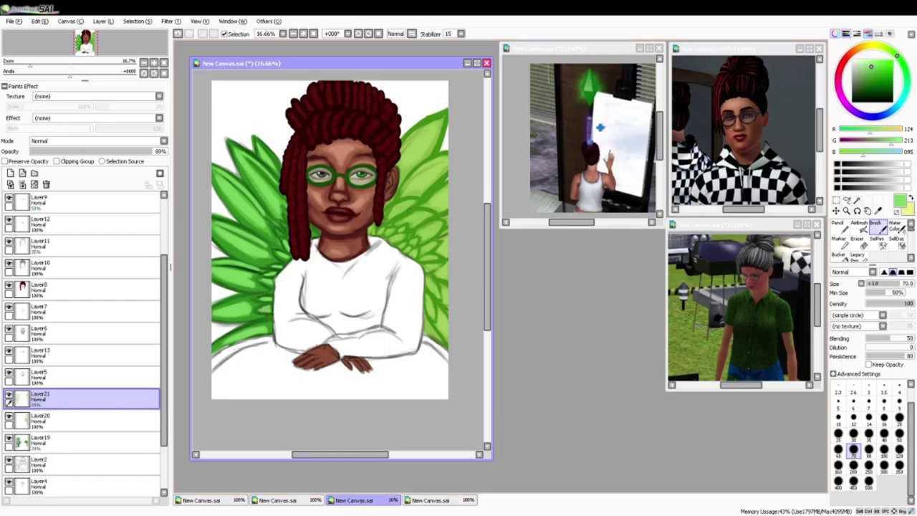
Trim the edges of the green diamond in the hair on Layer27 with the Eraser at size 40
key(alt+Tab)
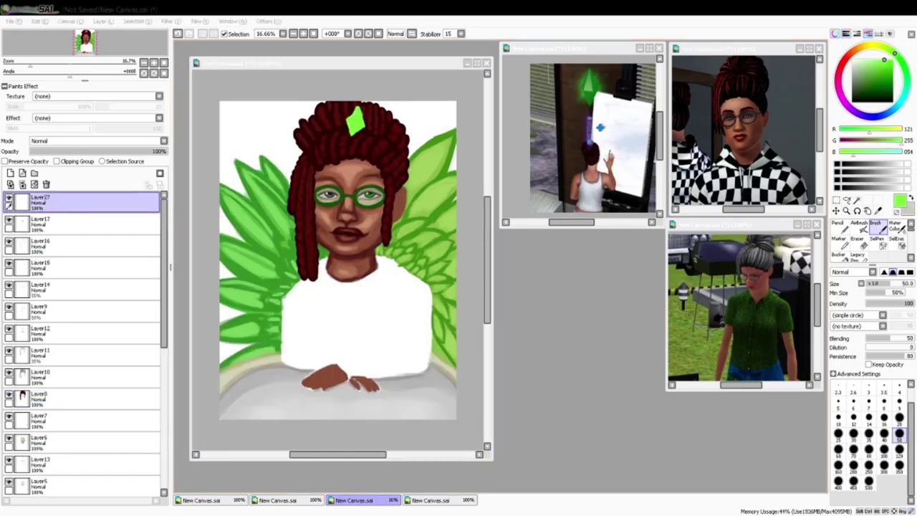
key(alt+Tab)
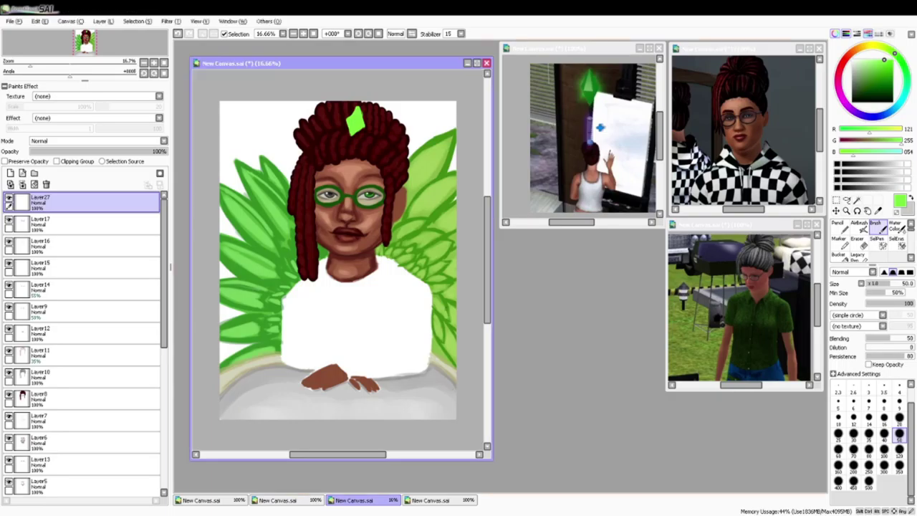
key(e)
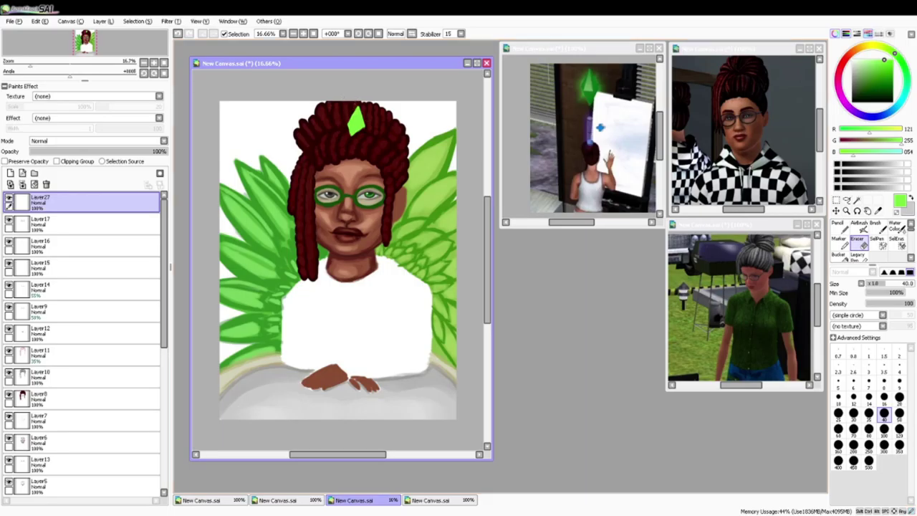
key(ctrl+z)
drag(347, 123, 358, 106)
drag(346, 126, 351, 137)
Shade the diamond's facets in darker green (RGB 43, 189, 0) on a new clipped layer with the Brush at size 50 and Marker at size 35
click(887, 70)
click(897, 56)
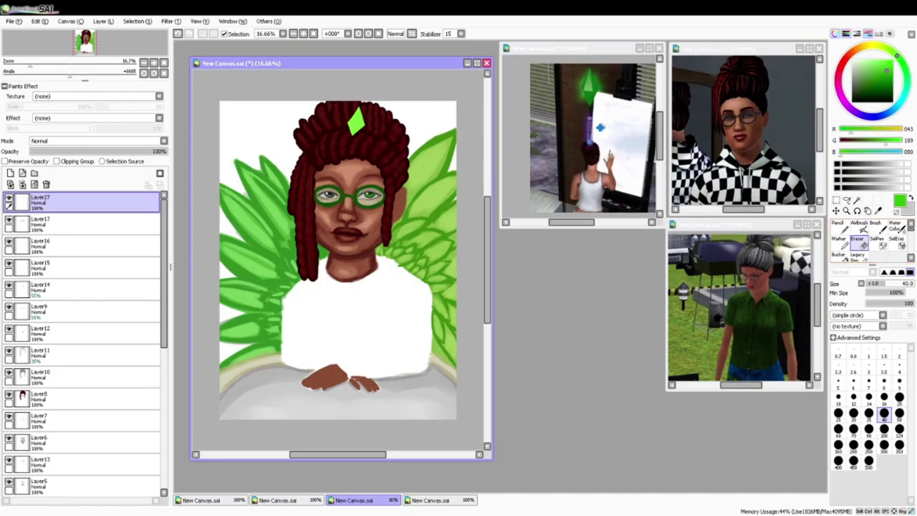
click(878, 227)
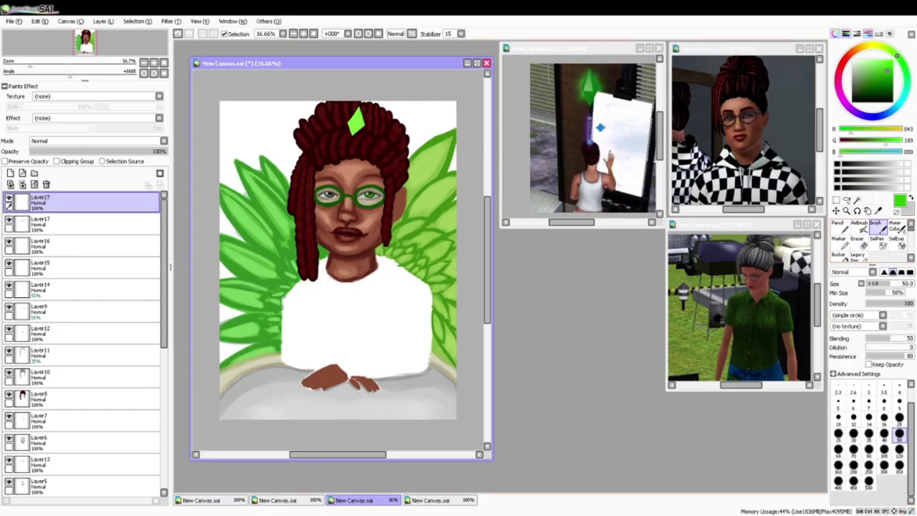
click(10, 173)
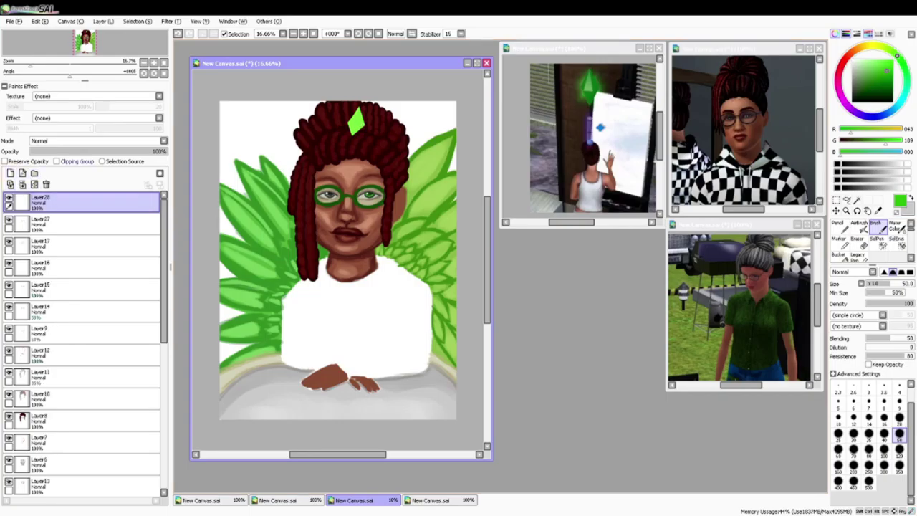
click(76, 161)
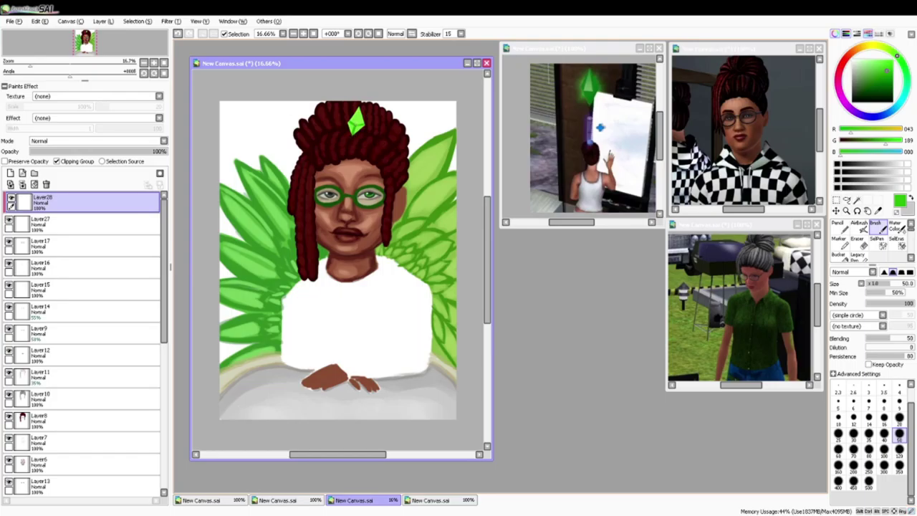
click(839, 244)
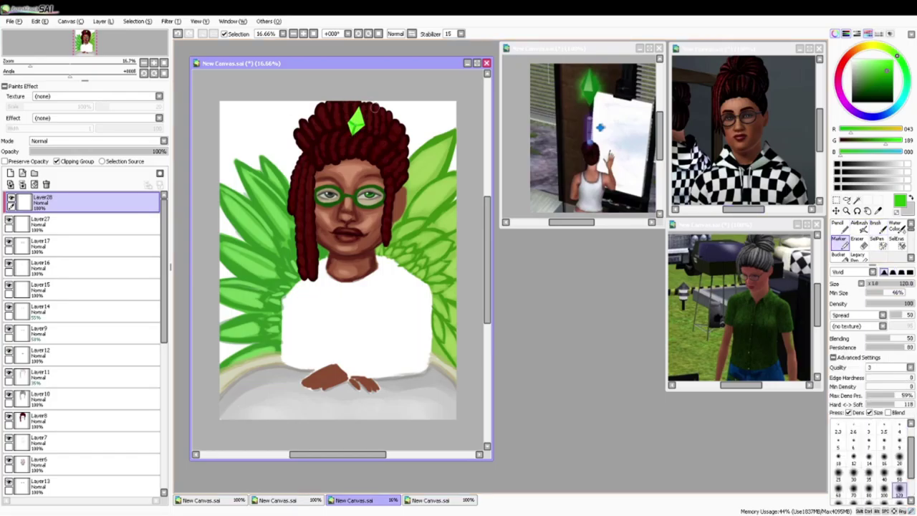
click(868, 473)
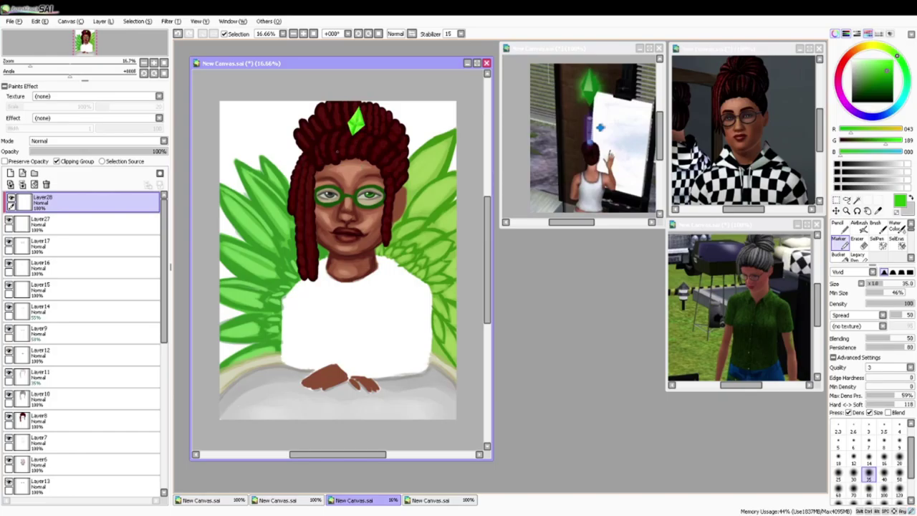
Sample light grey from the tabletop and outline the shirt's right shoulder, right sleeve and chest folds on Layer29
key(alt+Tab)
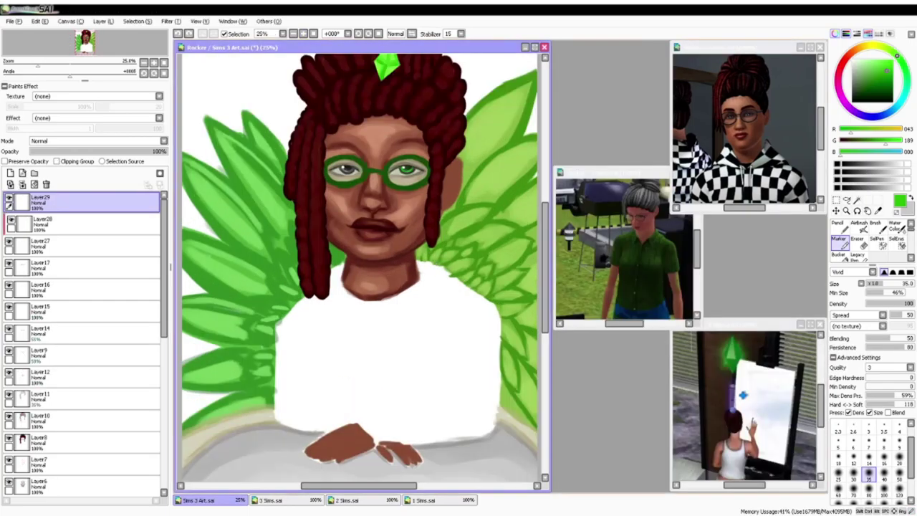
click(878, 211)
click(429, 469)
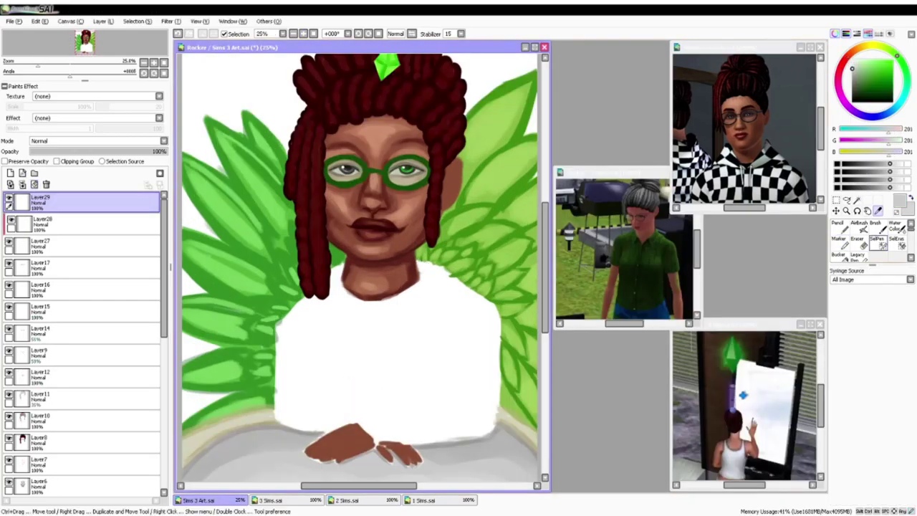
mouse_move(418, 260)
mouse_down()
mouse_move(492, 304)
mouse_move(501, 352)
mouse_move(493, 430)
mouse_up()
mouse_move(321, 314)
mouse_down()
mouse_move(327, 387)
mouse_move(427, 391)
mouse_move(450, 369)
mouse_move(452, 329)
mouse_move(453, 350)
mouse_move(432, 389)
mouse_move(357, 392)
mouse_move(321, 376)
mouse_move(326, 320)
mouse_up()
Draw the grey cuffs and the right forearm's upper edge with the Brush at size 60
click(839, 449)
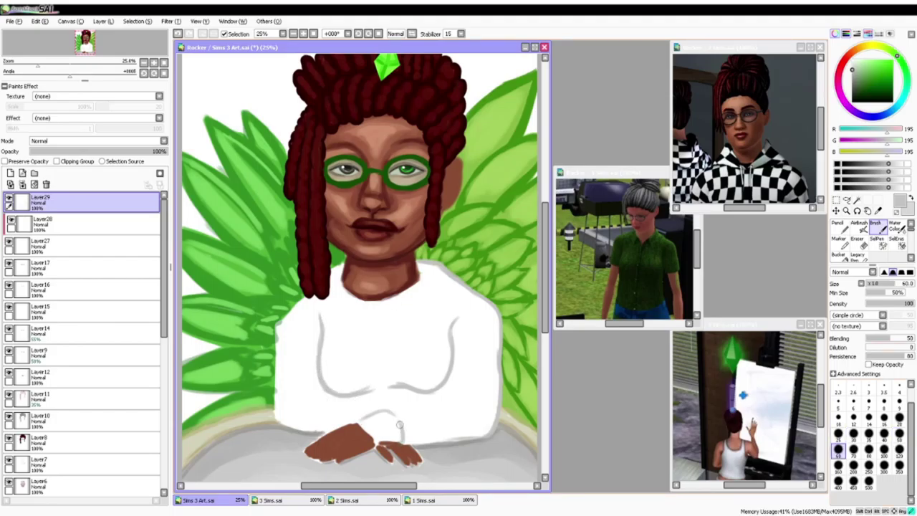
mouse_move(387, 410)
mouse_down()
mouse_move(441, 398)
mouse_move(473, 414)
mouse_up()
mouse_move(445, 397)
mouse_down()
mouse_move(448, 379)
mouse_move(442, 397)
mouse_up()
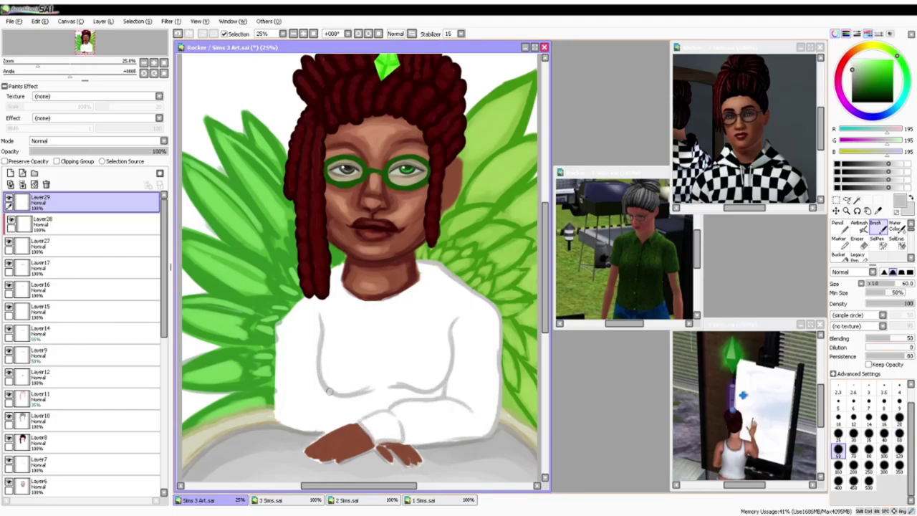
drag(385, 411, 354, 407)
Outline the shirt's left shoulder and sleeve in grey with the Brush at size 50
click(869, 417)
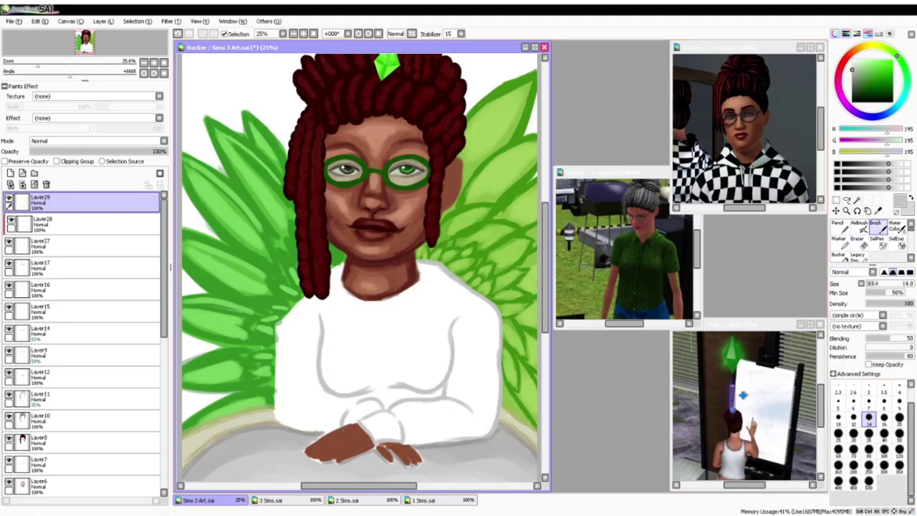
click(854, 434)
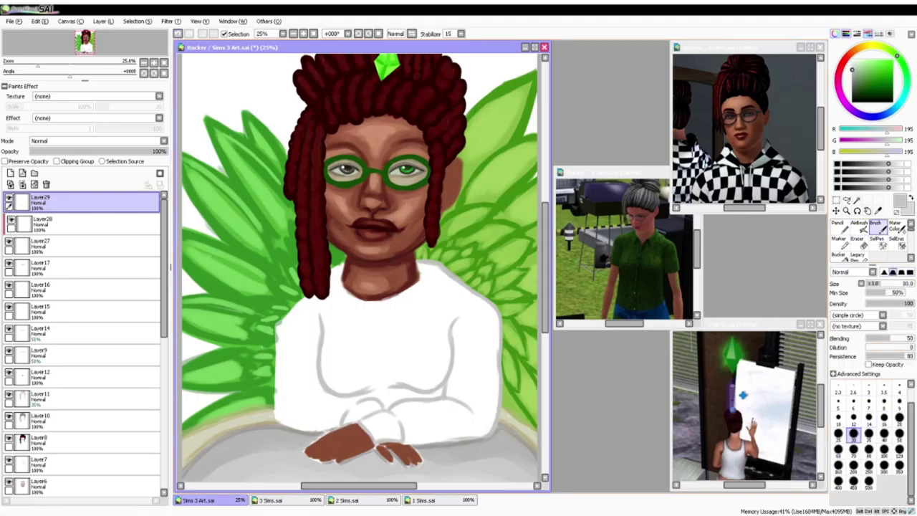
click(899, 433)
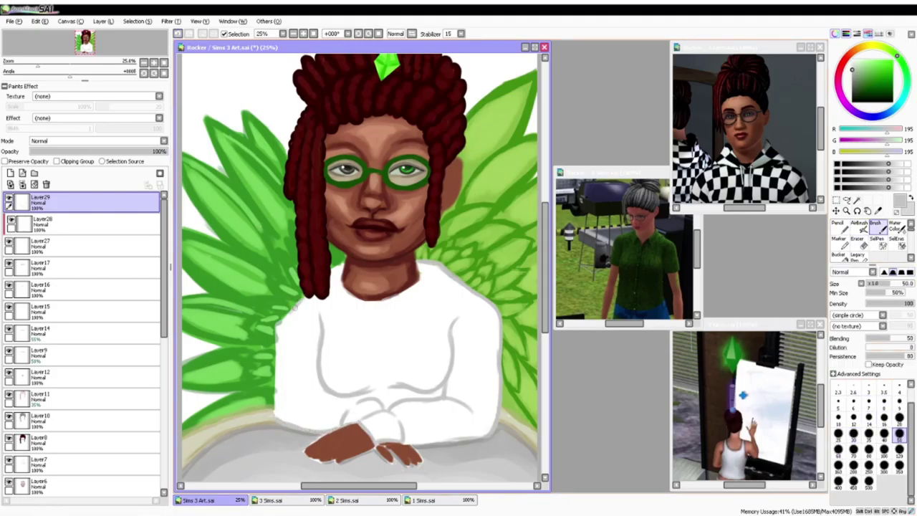
mouse_move(297, 304)
mouse_down()
mouse_move(277, 333)
mouse_move(279, 422)
mouse_up()
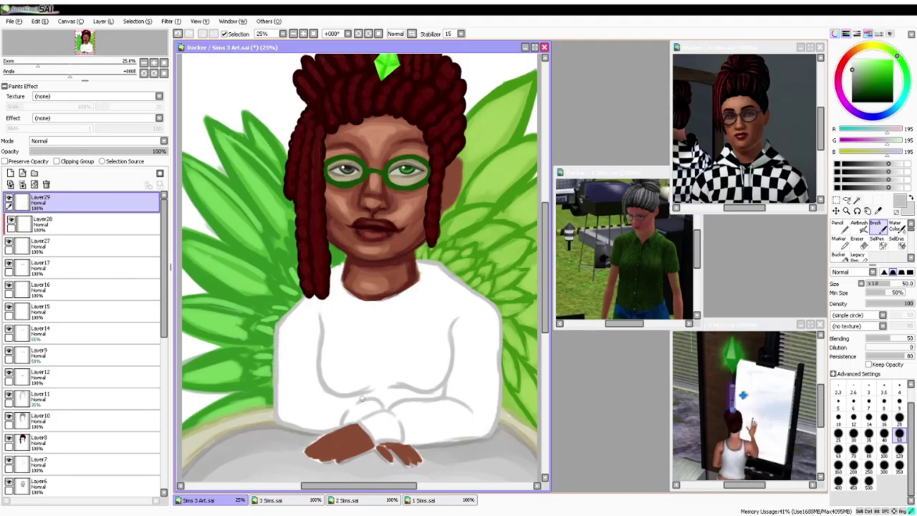
Draw grey fold lines at the elbows and along the inner sleeves on both sides of the shirt with the Brush at size 70
click(854, 449)
mouse_move(318, 313)
mouse_down()
mouse_move(316, 375)
mouse_move(304, 379)
mouse_up()
drag(454, 321, 456, 380)
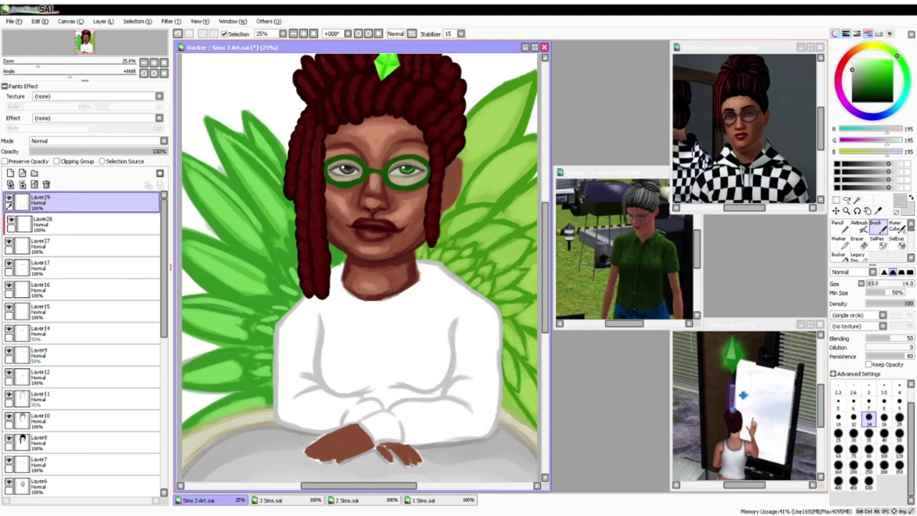
Outline the shirt's neckline in grey with the Brush at size 25 and add short fold lines below both sides of the collar
click(899, 417)
click(868, 433)
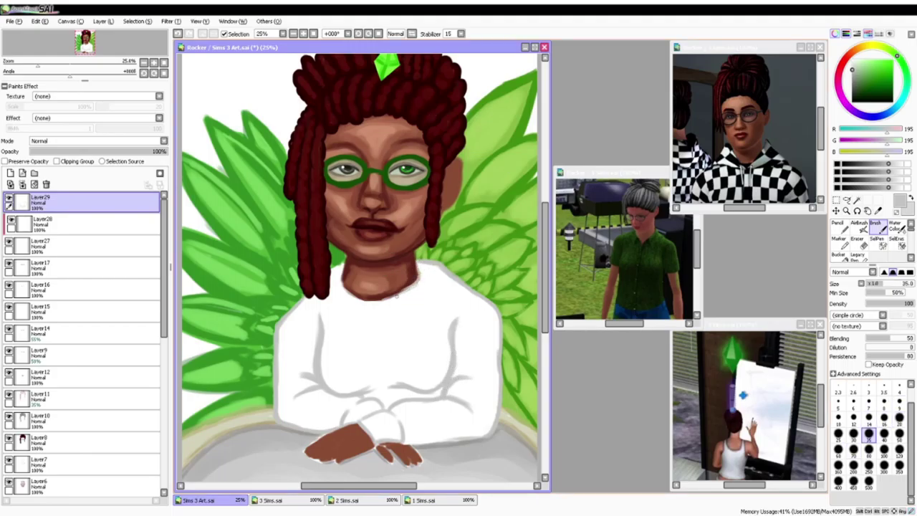
mouse_move(419, 265)
mouse_down()
mouse_move(390, 296)
mouse_move(362, 301)
mouse_move(341, 269)
mouse_up()
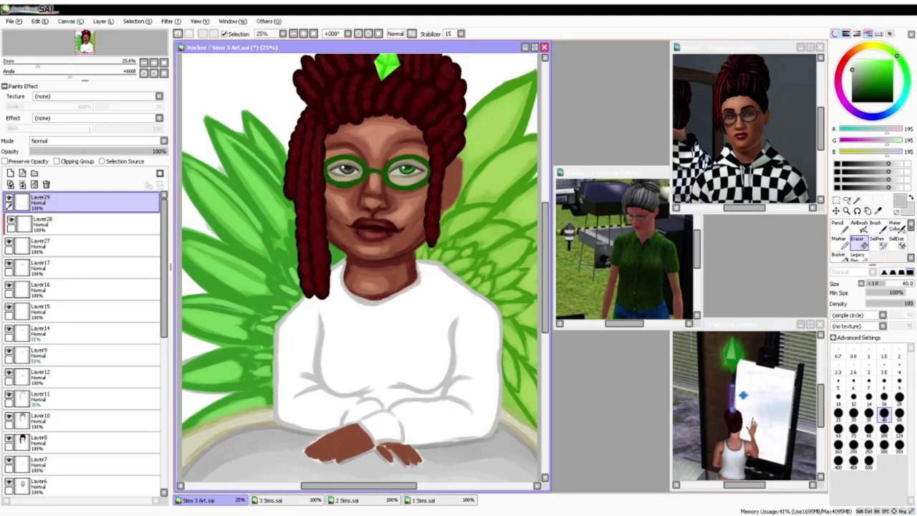
drag(331, 290, 342, 311)
drag(329, 299, 331, 310)
drag(440, 269, 424, 291)
mouse_move(437, 288)
mouse_down()
mouse_move(449, 350)
mouse_move(430, 374)
mouse_up()
Shade the shirt's folds, sleeves and neckline in very light grey (RGB 237) on a new layer with the Brush at size 70
click(853, 450)
right_click(421, 287)
key(ctrl+z)
click(10, 174)
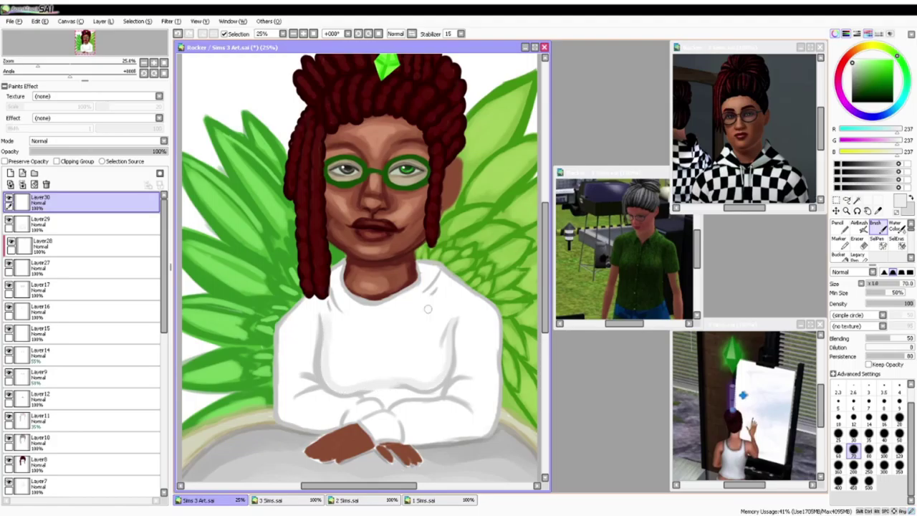
mouse_move(279, 382)
mouse_down()
mouse_move(335, 427)
mouse_move(312, 392)
mouse_move(298, 398)
mouse_up()
drag(314, 382, 298, 382)
drag(315, 319, 311, 368)
mouse_move(456, 322)
mouse_down()
mouse_move(458, 375)
mouse_move(470, 403)
mouse_move(396, 410)
mouse_move(405, 443)
mouse_up()
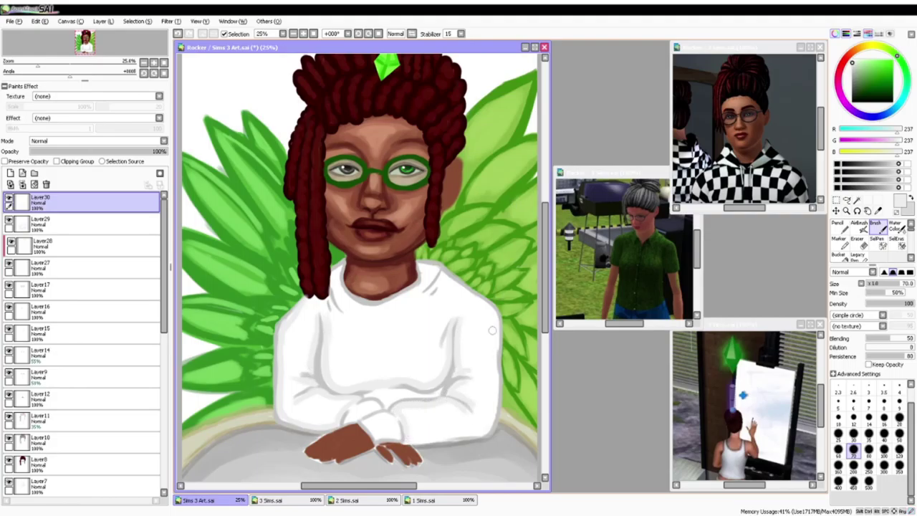
mouse_move(493, 330)
mouse_down()
mouse_move(496, 393)
mouse_move(484, 430)
mouse_move(425, 441)
mouse_move(433, 280)
mouse_move(424, 293)
mouse_up()
mouse_move(339, 289)
mouse_down()
mouse_move(360, 307)
mouse_move(414, 291)
mouse_up()
Paint a solid green diamond on the middle of the shirt's chest on Layer29 and trim its edges with the Eraser
drag(872, 65, 872, 72)
click(86, 224)
mouse_move(387, 318)
mouse_down()
mouse_move(397, 340)
mouse_move(387, 355)
mouse_move(370, 337)
mouse_move(377, 352)
mouse_move(394, 344)
mouse_move(377, 333)
mouse_move(386, 354)
mouse_move(368, 339)
mouse_up()
click(857, 243)
mouse_move(389, 313)
mouse_down()
mouse_move(402, 345)
mouse_move(386, 367)
mouse_up()
drag(369, 341, 383, 366)
Draw the chest diamond's outline and facet lines in dark green (RGB 28, 144, 13) on Layer30 with the Brush at size 30
click(86, 202)
click(900, 59)
click(875, 78)
click(877, 228)
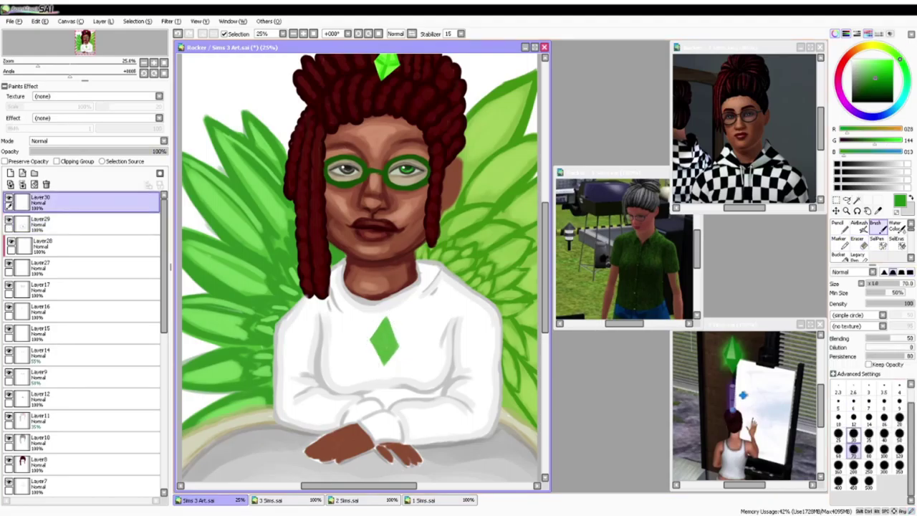
click(853, 434)
mouse_move(386, 318)
mouse_down()
mouse_move(369, 341)
mouse_move(393, 397)
mouse_move(397, 336)
mouse_move(393, 392)
mouse_move(409, 372)
mouse_move(374, 361)
mouse_up()
key(Page_Up)
key(ctrl+z)
mouse_move(393, 338)
mouse_down()
mouse_move(391, 390)
mouse_move(405, 374)
mouse_move(395, 393)
mouse_up()
key(Page_Down)
Add light green (RGB 160, 228, 106) highlights to the chest diamond on a new layer and a Marker glow around it at size 60
right_click(389, 66)
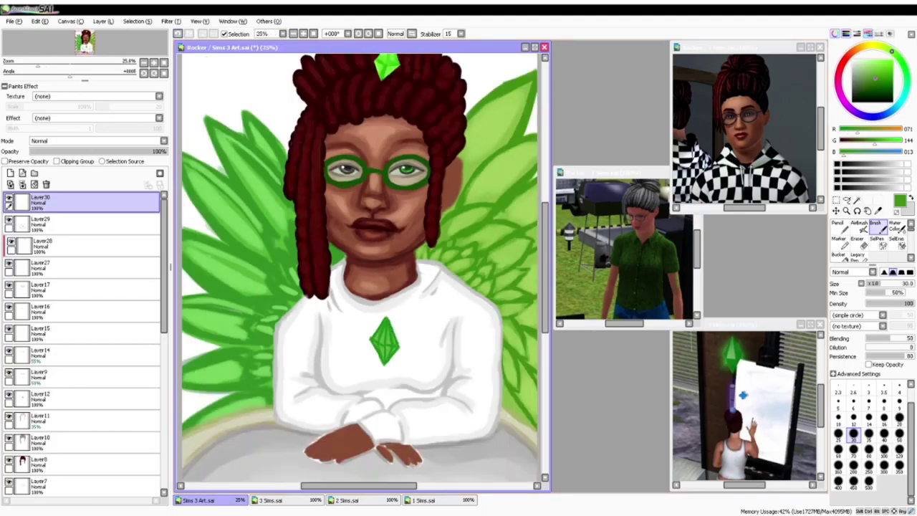
right_click(383, 62)
click(11, 173)
drag(388, 326, 389, 342)
drag(387, 324, 385, 342)
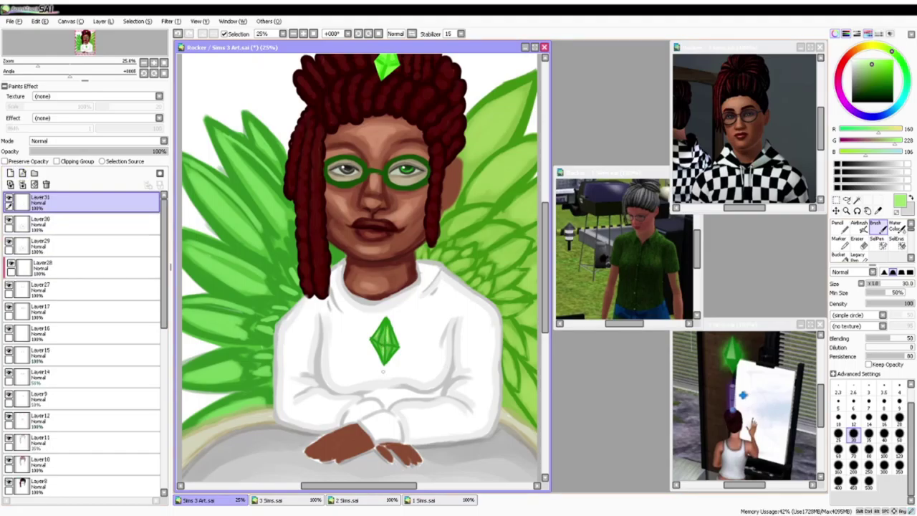
click(840, 244)
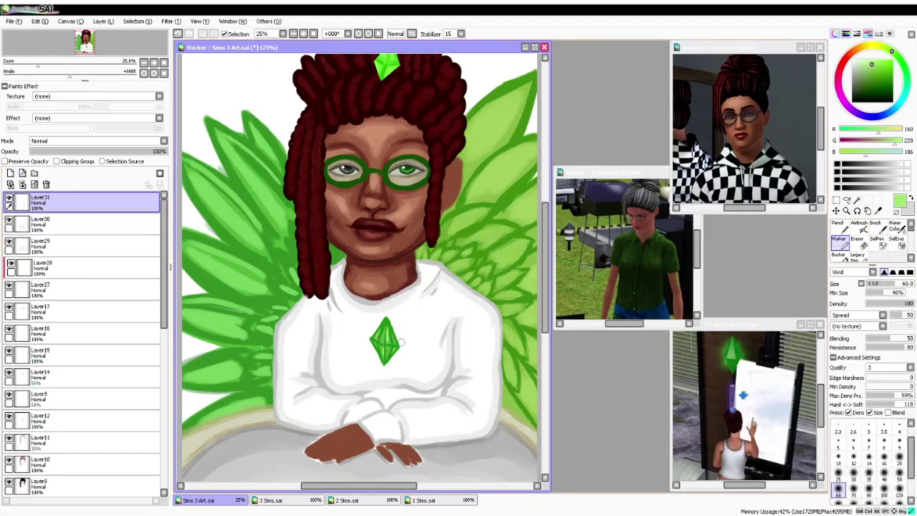
mouse_move(401, 343)
mouse_down()
mouse_move(393, 323)
mouse_move(396, 331)
mouse_up()
Sketch light grey (RGB 216) wings on both sides of the chest diamond with the Marker at size 35 and reposition the right one
alt+click(350, 331)
key(bracketleft)
key(bracketleft)
key(bracketleft)
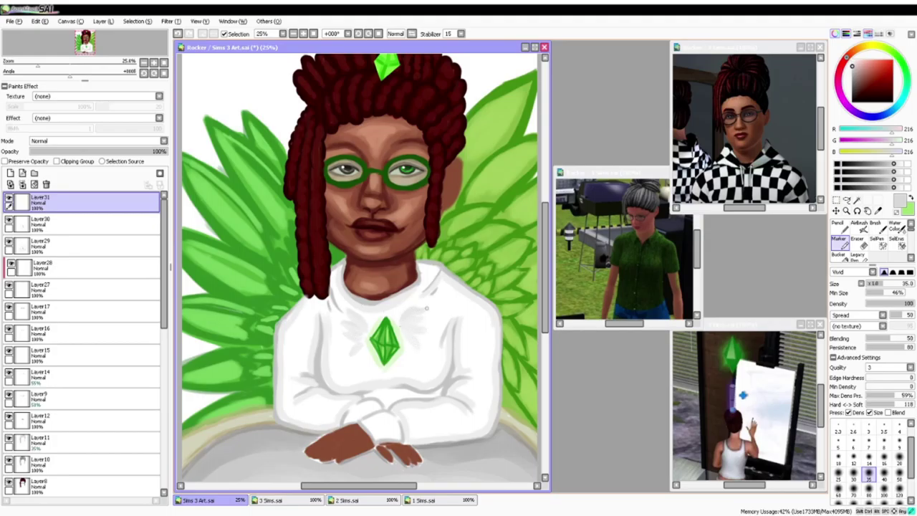
click(847, 200)
mouse_move(427, 300)
mouse_down()
mouse_move(399, 322)
mouse_move(433, 335)
mouse_move(423, 326)
mouse_up()
click(836, 211)
key(ctrl+t)
key(ctrl+d)
Outline the feathers of the wing right of the diamond in grey (RGB 180, 174, 174) on a new layer with the Marker at size 20
click(10, 173)
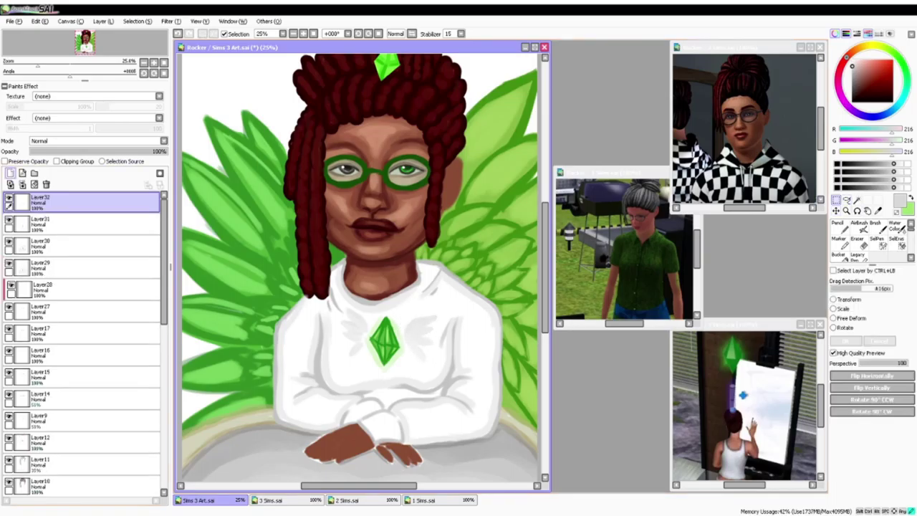
click(876, 227)
click(868, 419)
drag(432, 316, 411, 323)
click(34, 184)
click(840, 244)
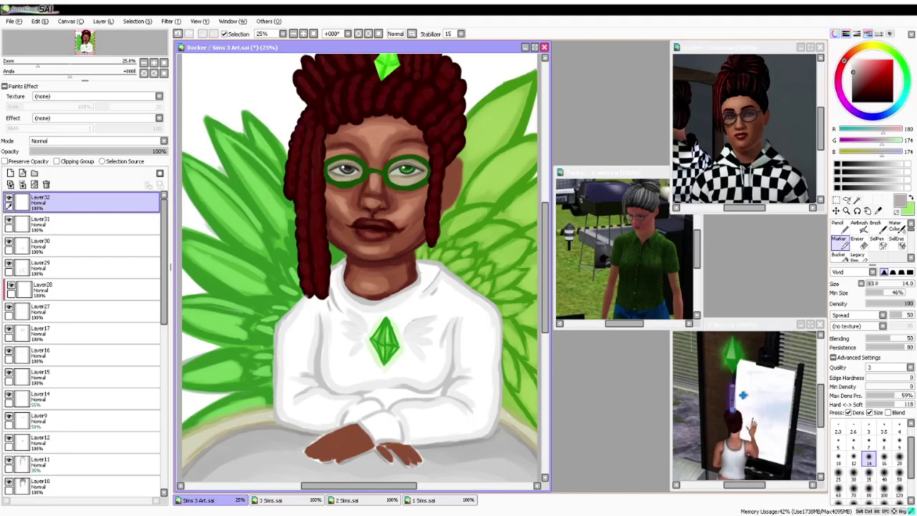
key(bracketright)
key(bracketright)
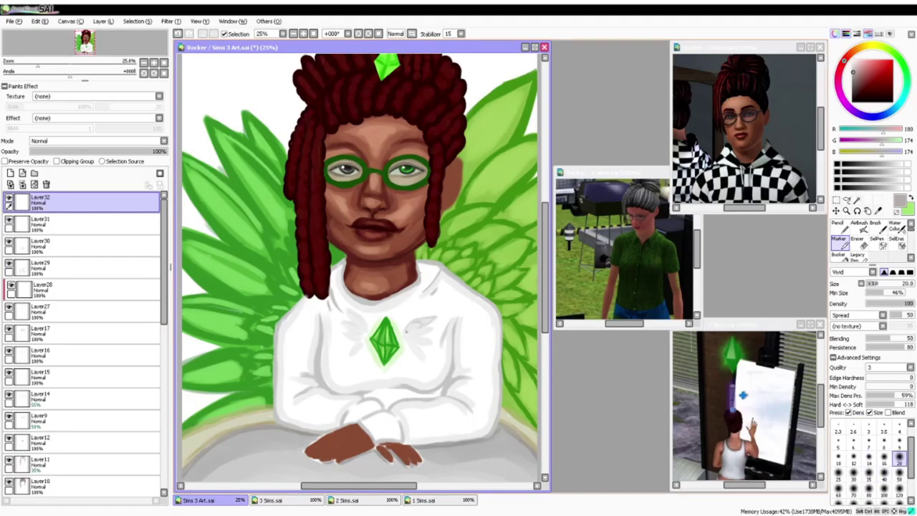
mouse_move(435, 329)
mouse_down()
mouse_move(410, 335)
mouse_move(419, 363)
mouse_move(416, 354)
mouse_up()
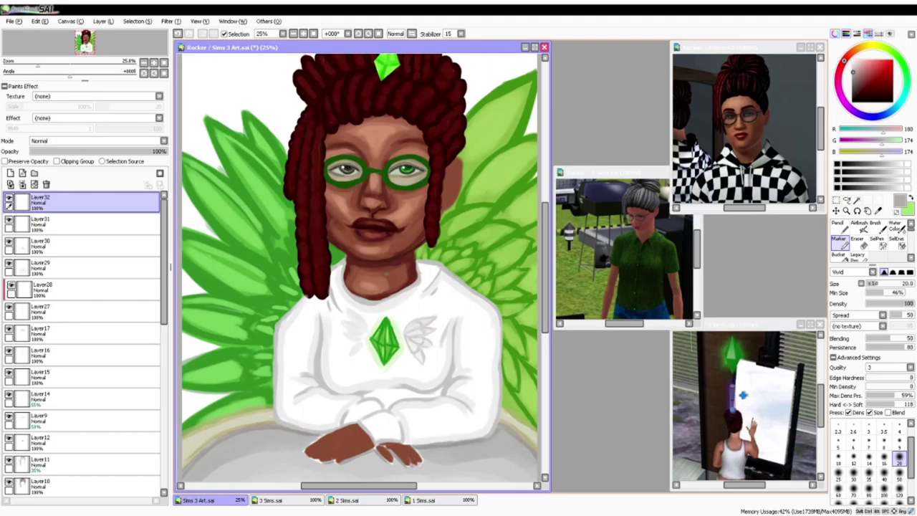
Outline the feathers of the wing left of the diamond in the same grey and refine the inner edges of both wings
mouse_move(367, 310)
mouse_down()
mouse_move(347, 321)
mouse_move(352, 329)
mouse_move(339, 325)
mouse_move(341, 339)
mouse_up()
drag(366, 332, 347, 358)
drag(366, 338, 353, 354)
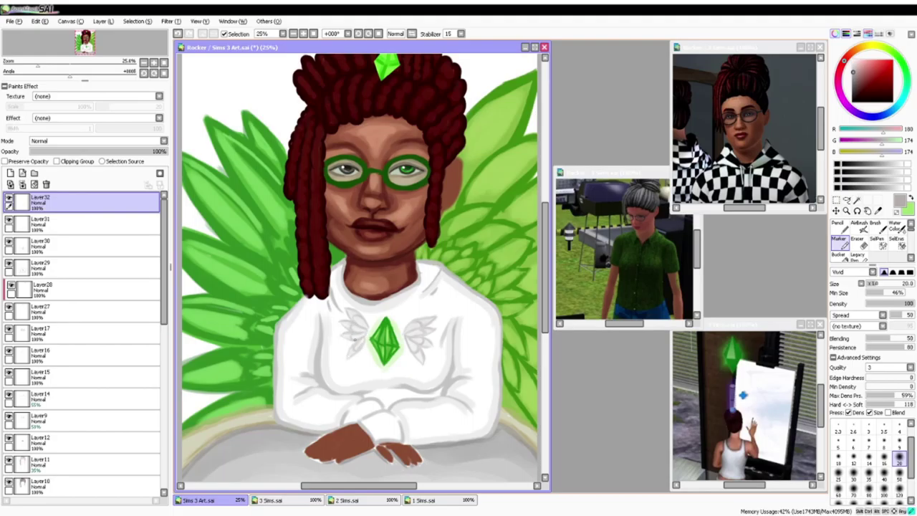
drag(369, 317, 355, 326)
drag(417, 323, 409, 329)
Dot both cheeks below the glasses in yellow-green (RGB 152, 222, 44) with the Marker at size 20
click(886, 49)
click(882, 65)
click(330, 192)
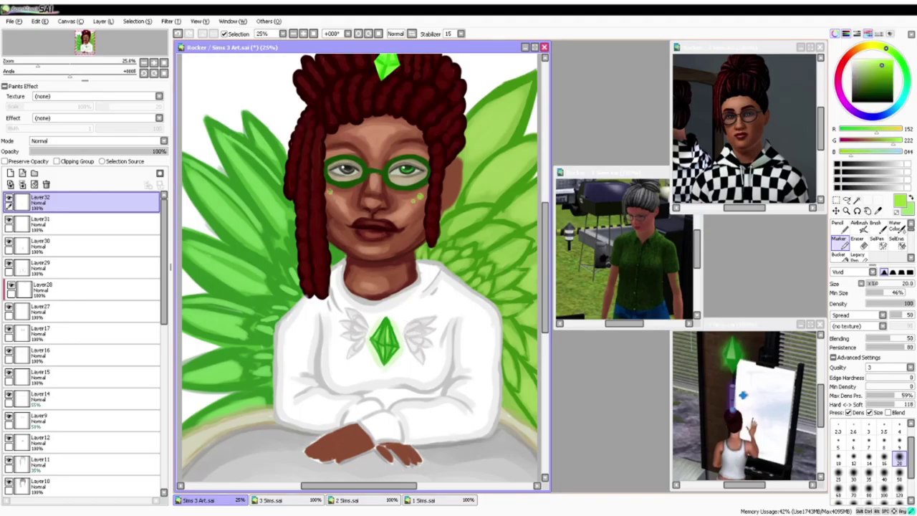
Outline the cheek dots in a deeper green (RGB 101, 192, 13) with the Brush at size 14
click(876, 226)
right_click(459, 226)
click(304, 33)
click(304, 33)
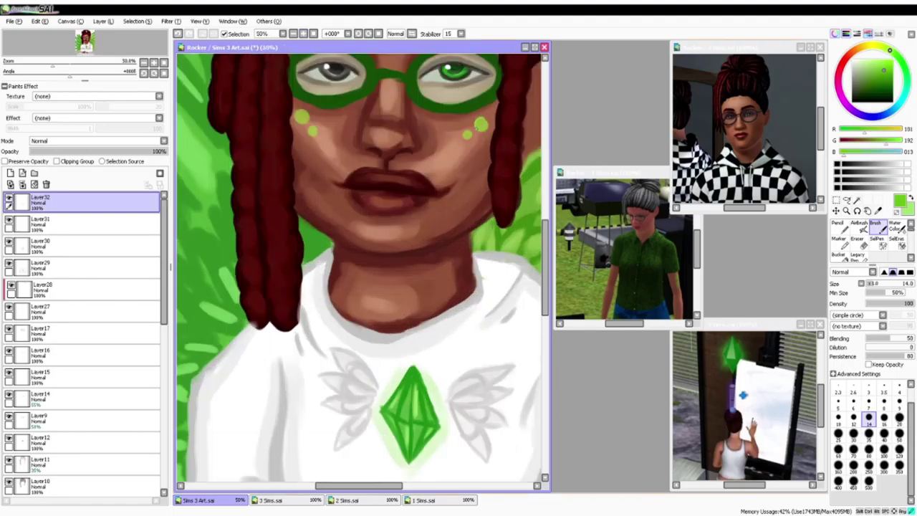
mouse_move(477, 128)
mouse_down()
mouse_move(488, 128)
mouse_move(471, 135)
mouse_up()
click(303, 116)
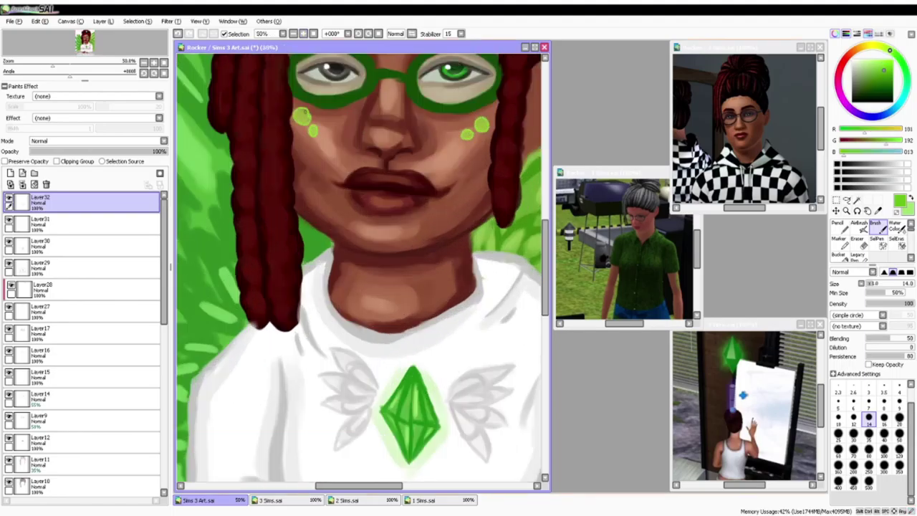
Paint a small green diamond above the glasses' left lens and detail it in dark green (RGB 29, 156, 0) with the Brush
key(ctrl+minus)
drag(322, 116, 326, 123)
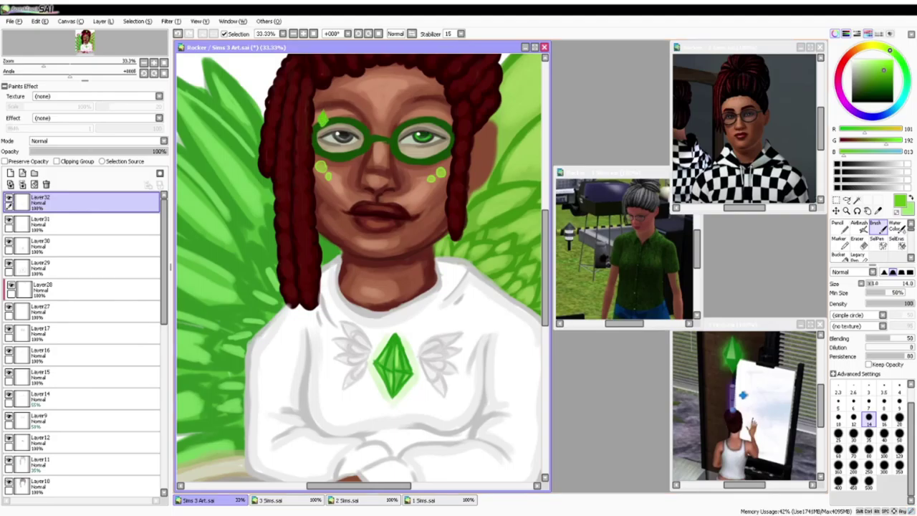
right_click(394, 367)
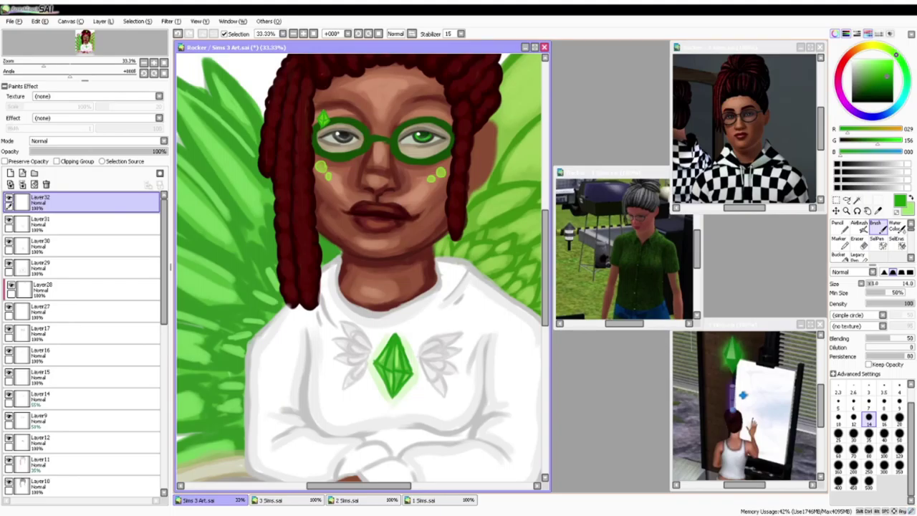
Draw the finger lines on both hands in dark reddish brown (RGB 96, 37, 27) with the Marker at size 20 and Brush at 25
click(293, 33)
click(293, 33)
right_click(339, 195)
click(303, 33)
drag(545, 265, 545, 286)
click(839, 244)
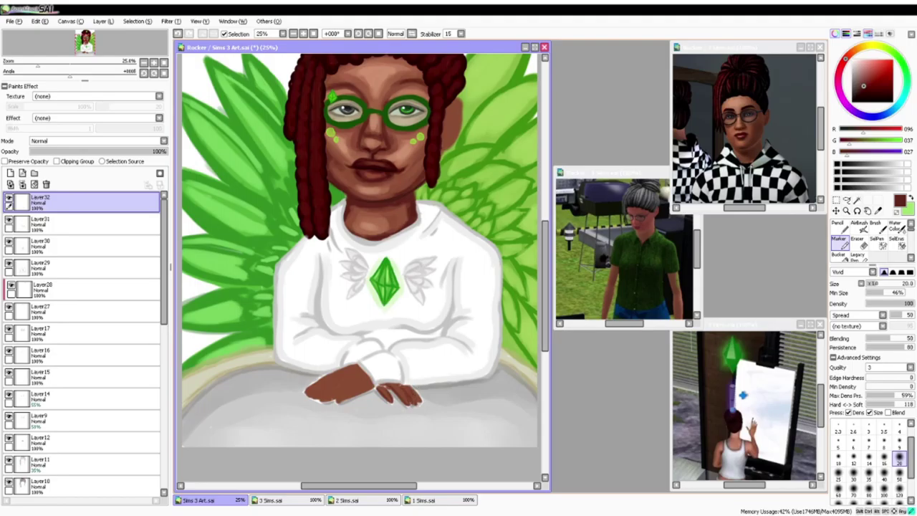
drag(421, 403, 415, 388)
key(e)
click(875, 228)
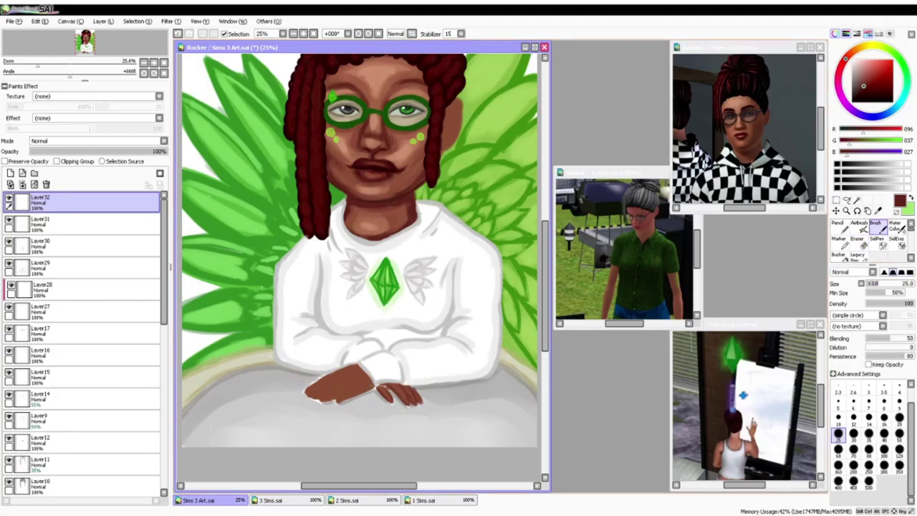
drag(374, 389, 351, 397)
Shade the backs of both hands in dark reddish brown with the Marker at sizes 20 and 30
click(840, 243)
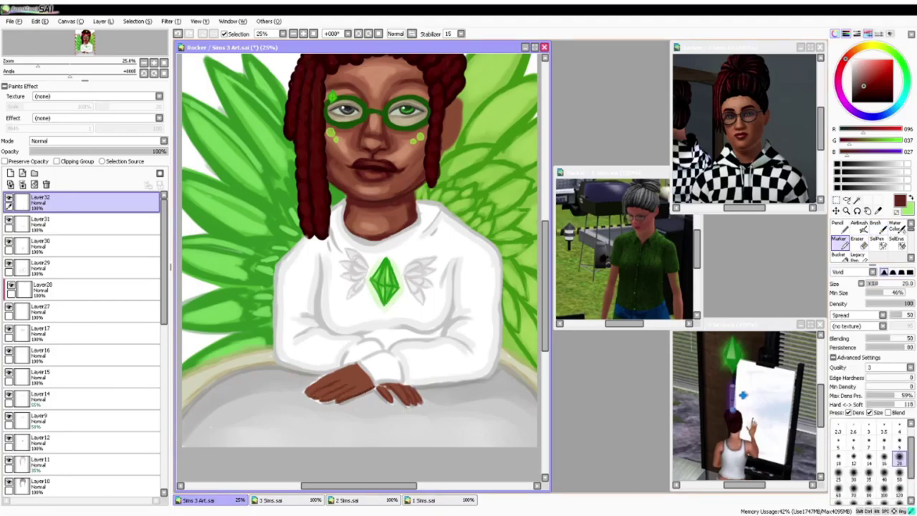
drag(357, 363, 316, 382)
key(Delete)
key(Delete)
key(Delete)
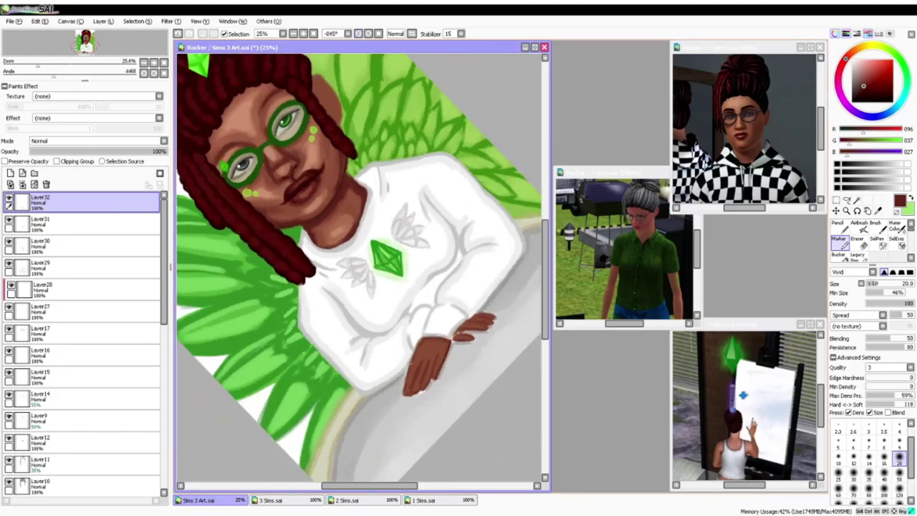
click(854, 473)
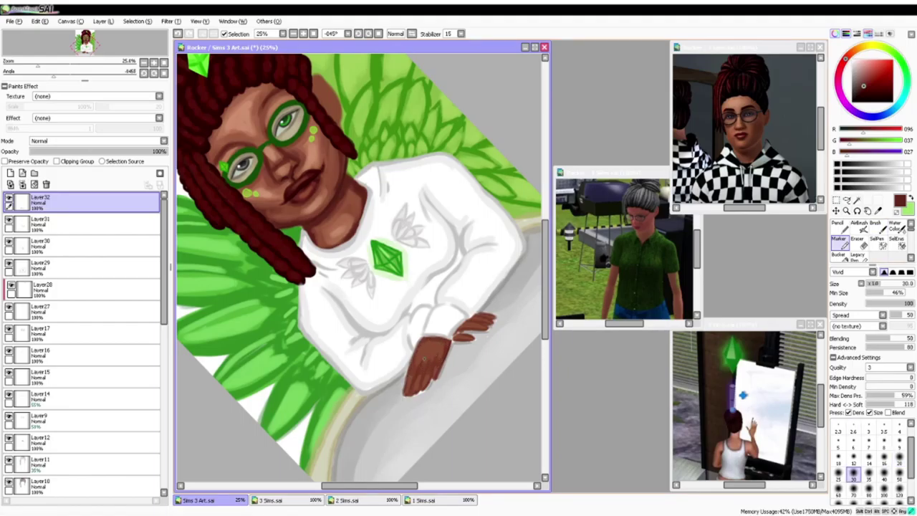
drag(465, 327, 457, 336)
Deepen the finger contours in very dark red (RGB 57, 0, 0) with the Marker at sizes 14 and 20 and transfer them to the layer below
click(866, 92)
click(868, 458)
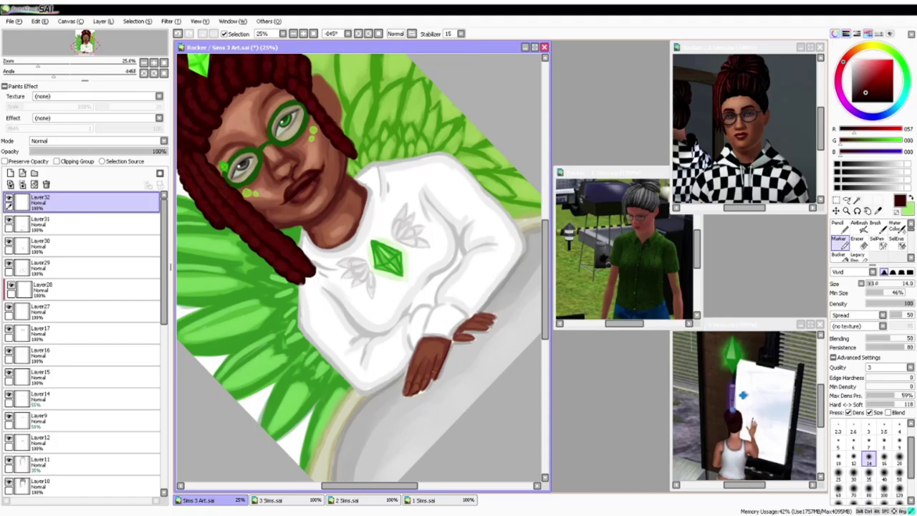
click(899, 459)
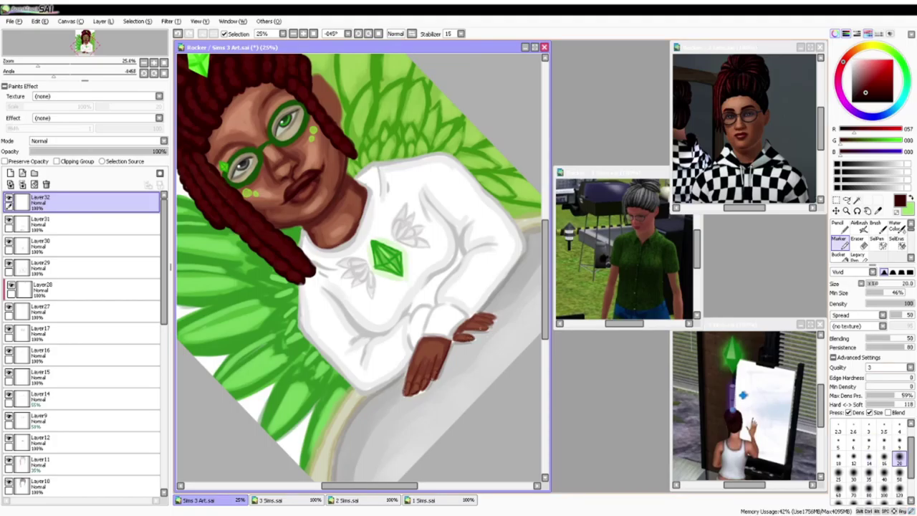
mouse_move(491, 328)
mouse_down()
mouse_move(464, 331)
mouse_move(488, 322)
mouse_move(477, 320)
mouse_up()
click(10, 184)
Paint the fingernails in dusty pink (RGB 180, 96, 94) with the Marker at size 20 and add lighter strokes at size 14
click(867, 71)
drag(417, 384, 413, 392)
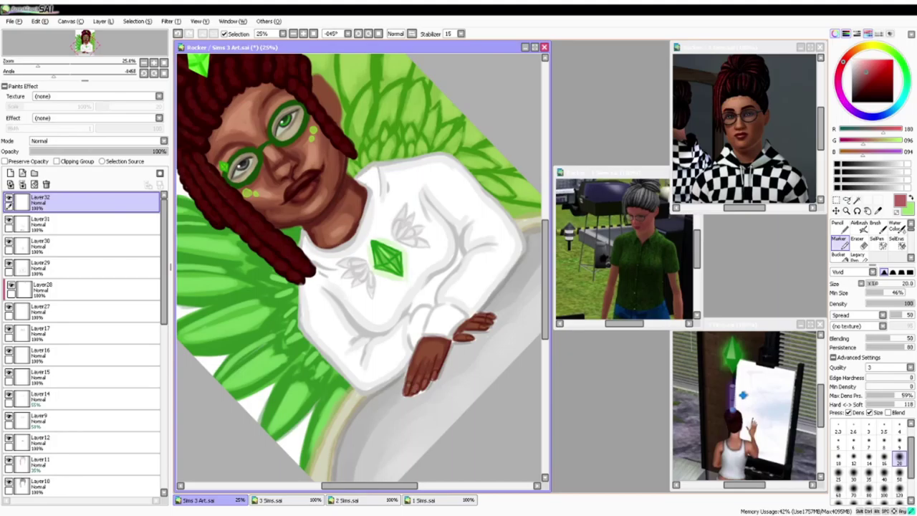
click(10, 184)
click(863, 66)
click(869, 459)
scroll(359, 265, up, 2)
drag(492, 434, 328, 275)
drag(329, 342, 291, 358)
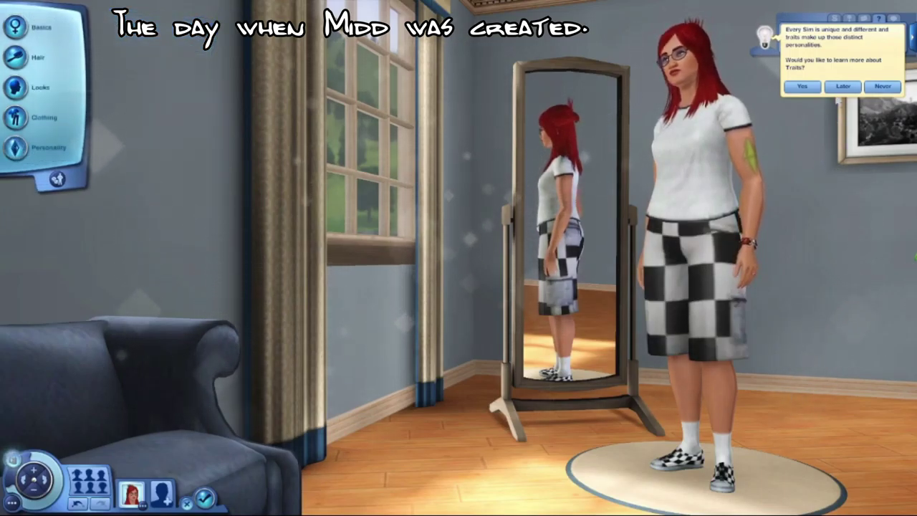
click(839, 86)
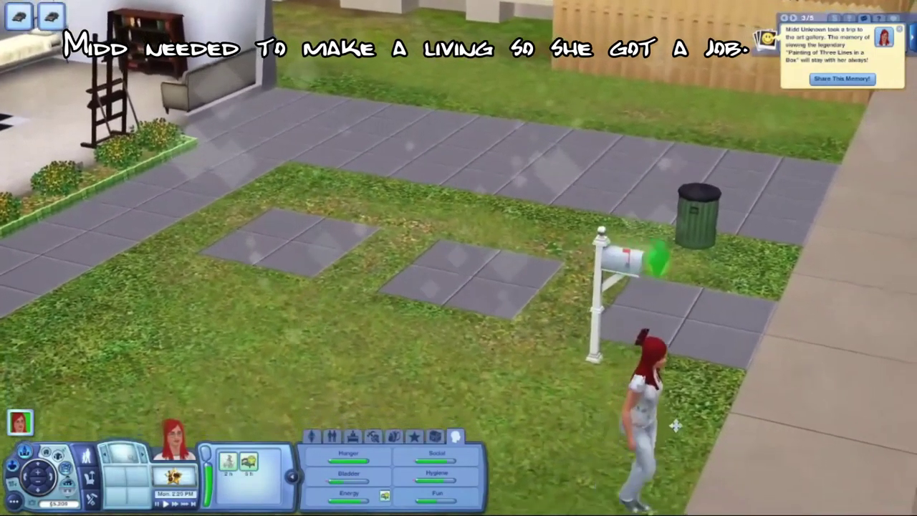
mouse_move(676, 425)
mouse_down()
mouse_move(669, 434)
mouse_move(648, 428)
mouse_up()
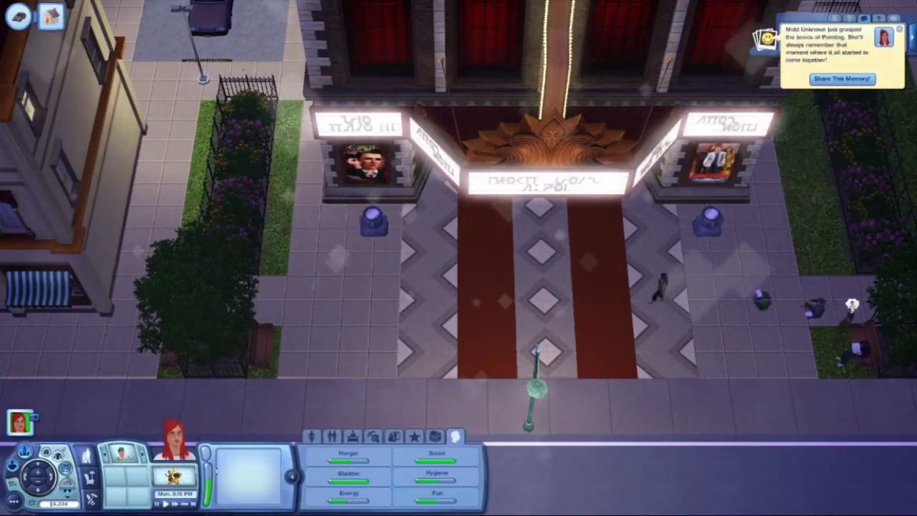
key(s)
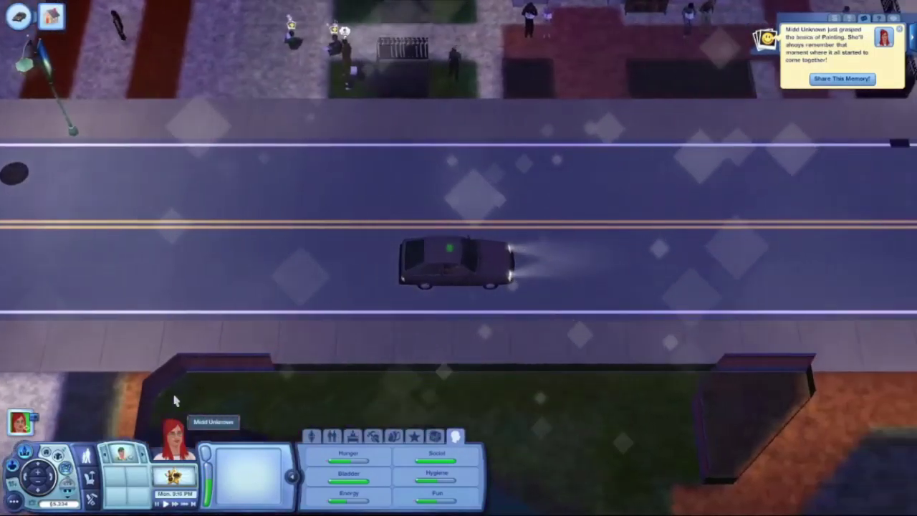